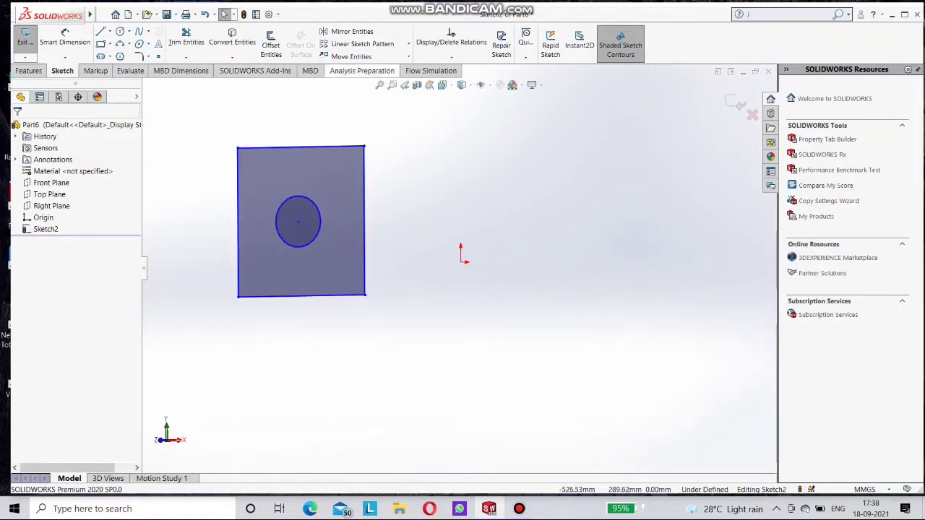
- Try a circular sketch pattern of the rectangle's four edges about the origin with 4 instances over 360 degrees, and undo it
click(408, 44)
click(370, 68)
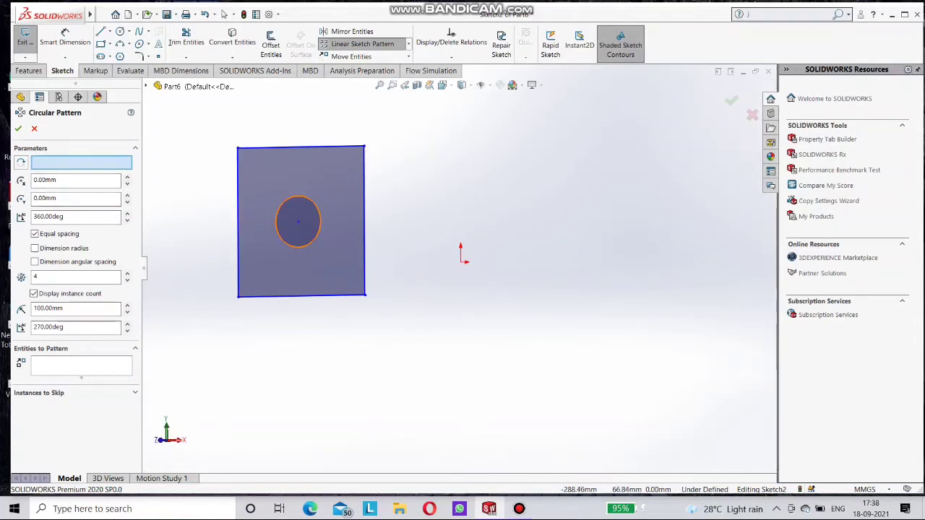
click(340, 202)
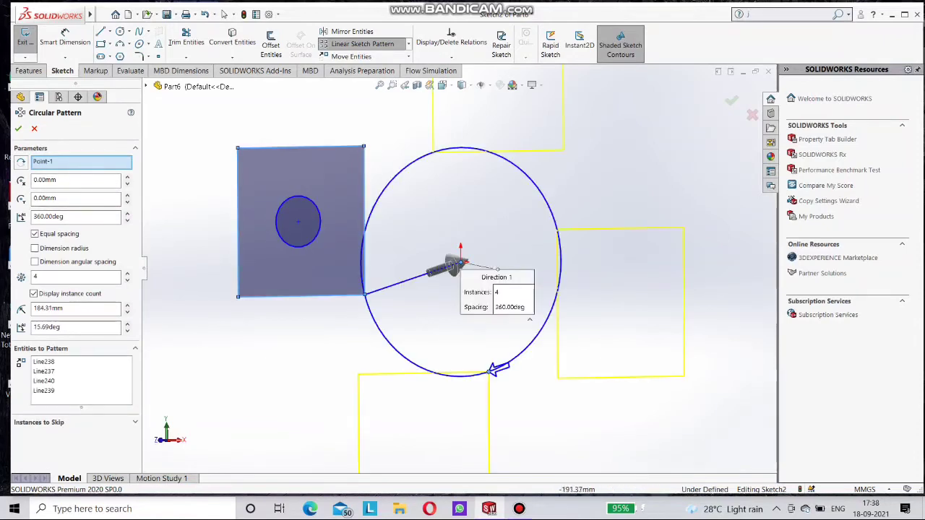
scroll(470, 412, up, 3)
scroll(468, 448, down, 1)
scroll(421, 337, down, 2)
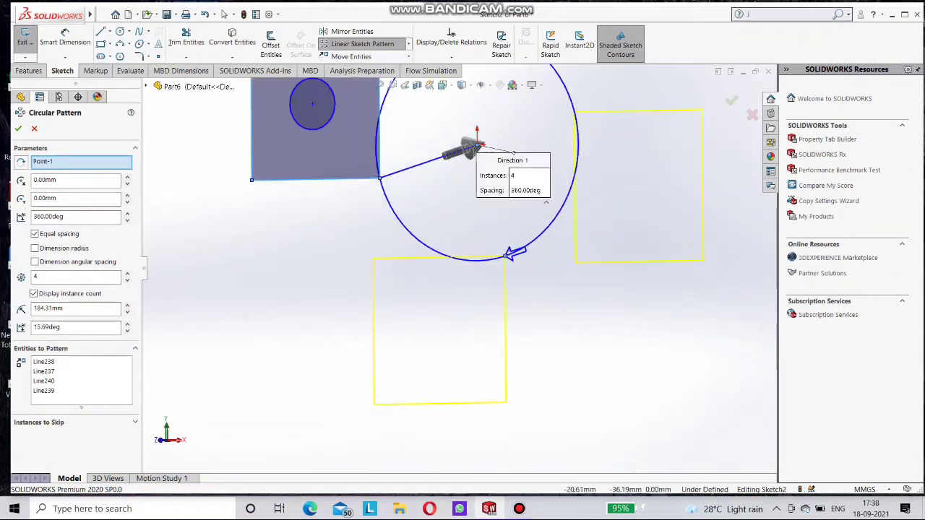
scroll(460, 246, up, 3)
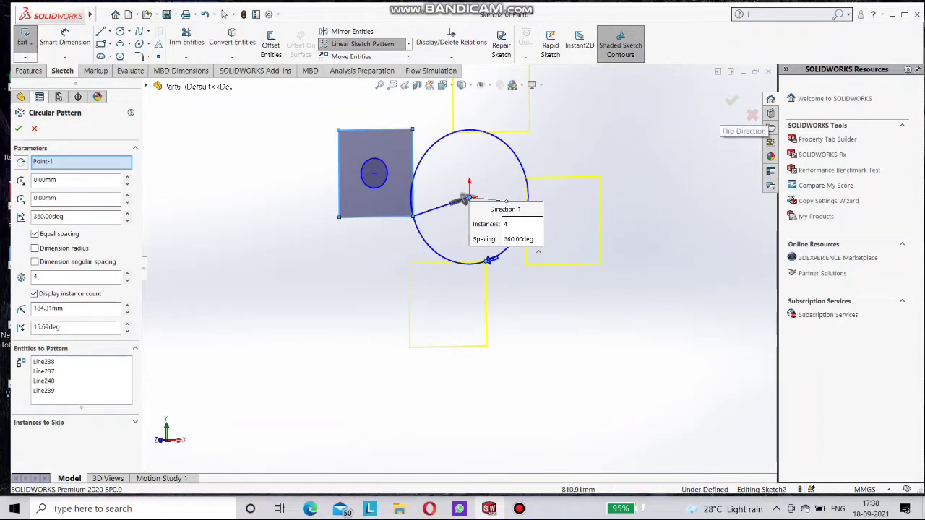
click(732, 100)
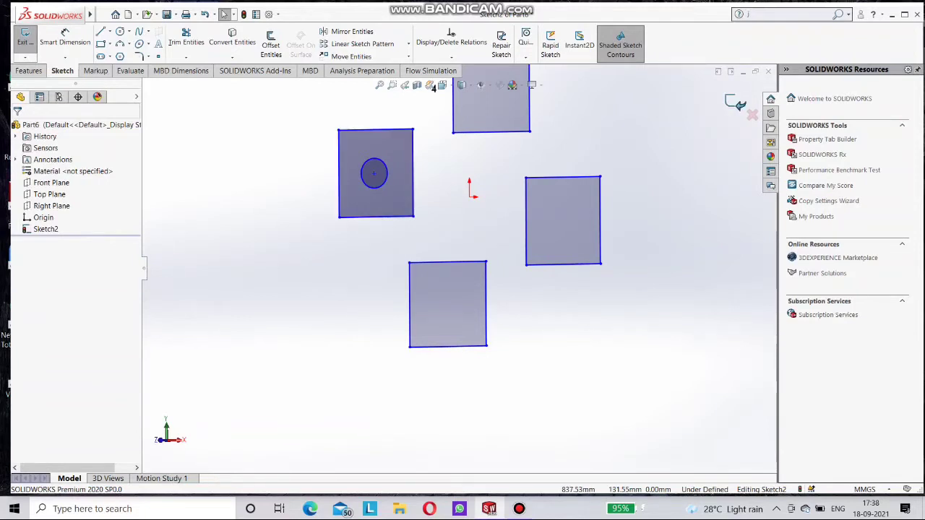
key(ctrl+z)
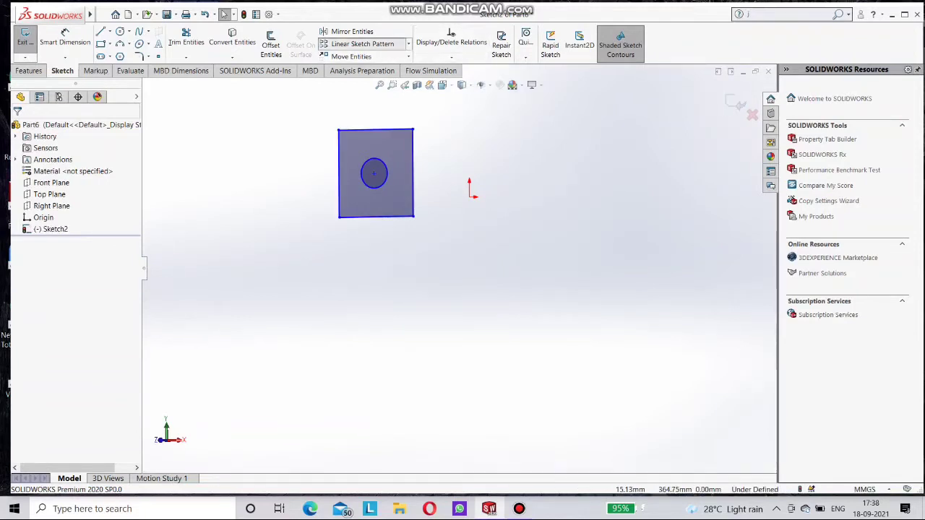
- Start a new circular sketch pattern about the origin with the rectangle's right edge as an entity to pattern
click(361, 44)
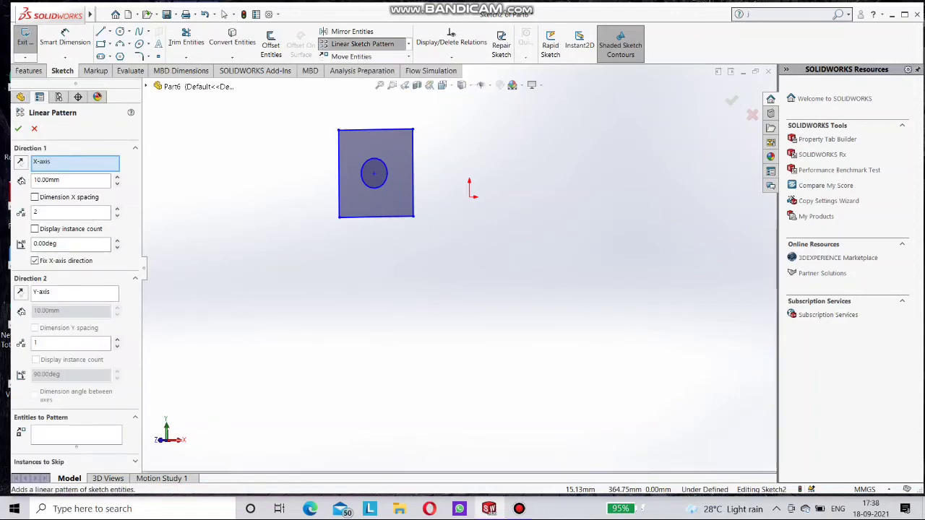
click(408, 44)
click(361, 63)
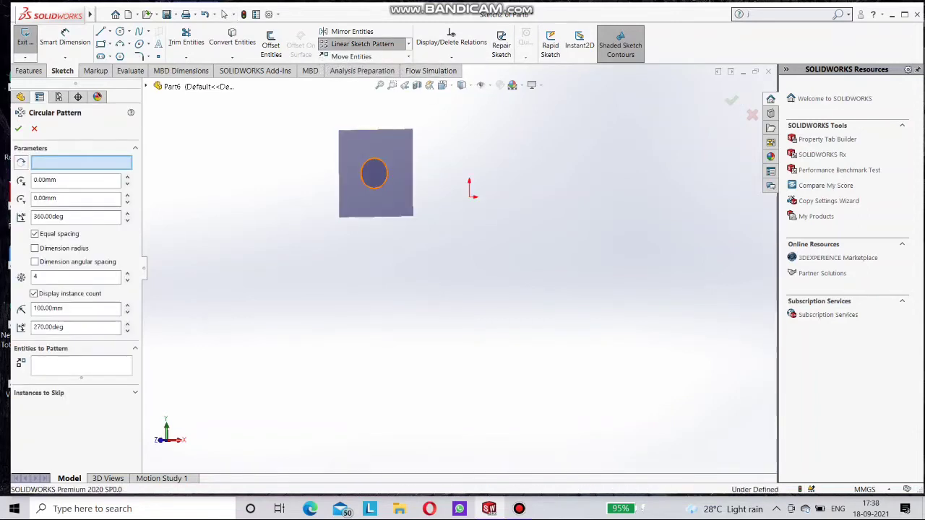
click(373, 173)
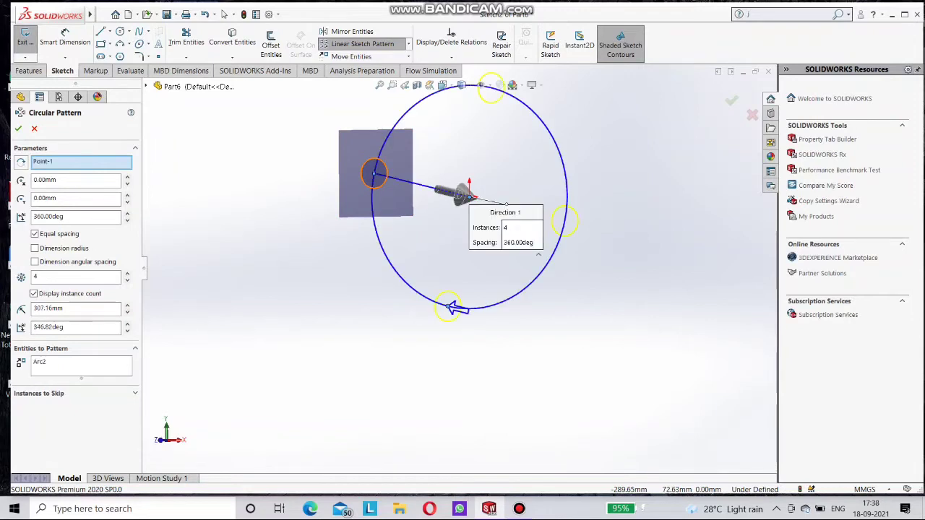
click(373, 173)
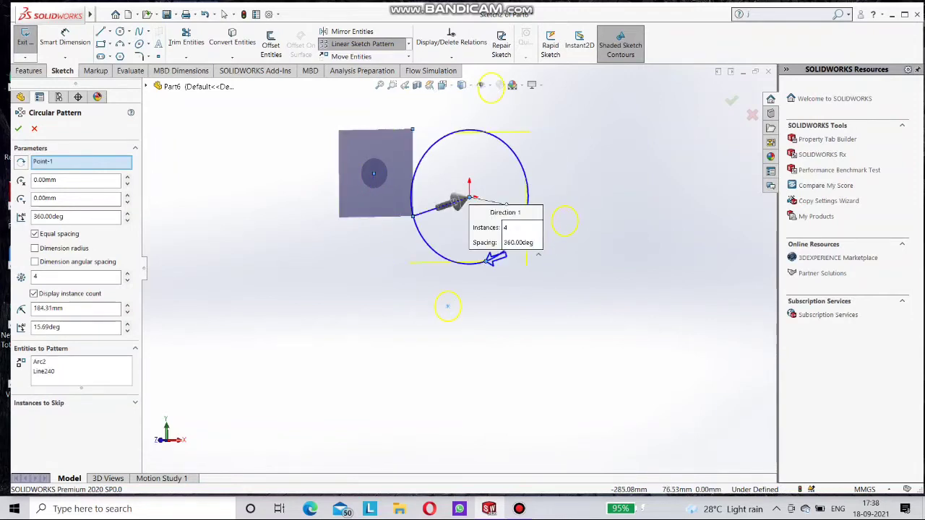
click(447, 306)
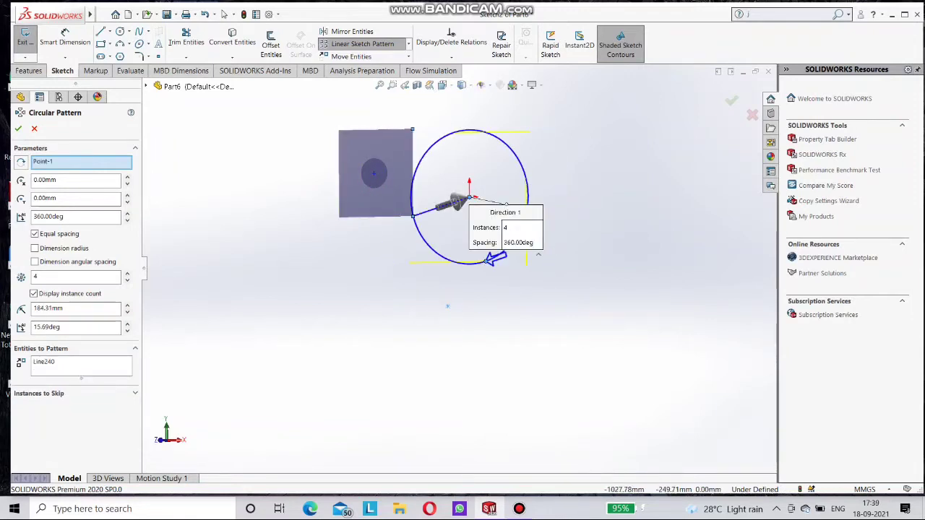
- Complete the entities to pattern so they include all four rectangle edges and the circle inside it
click(81, 367)
click(379, 131)
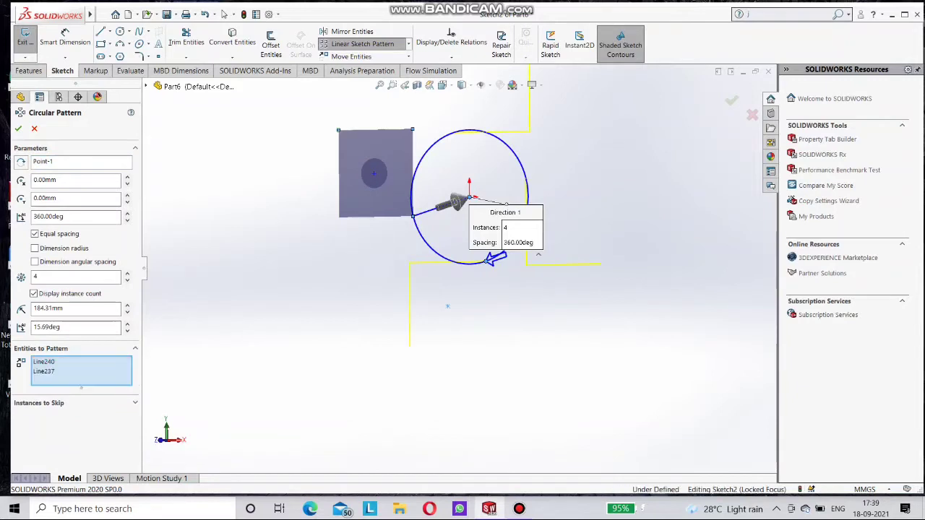
click(376, 217)
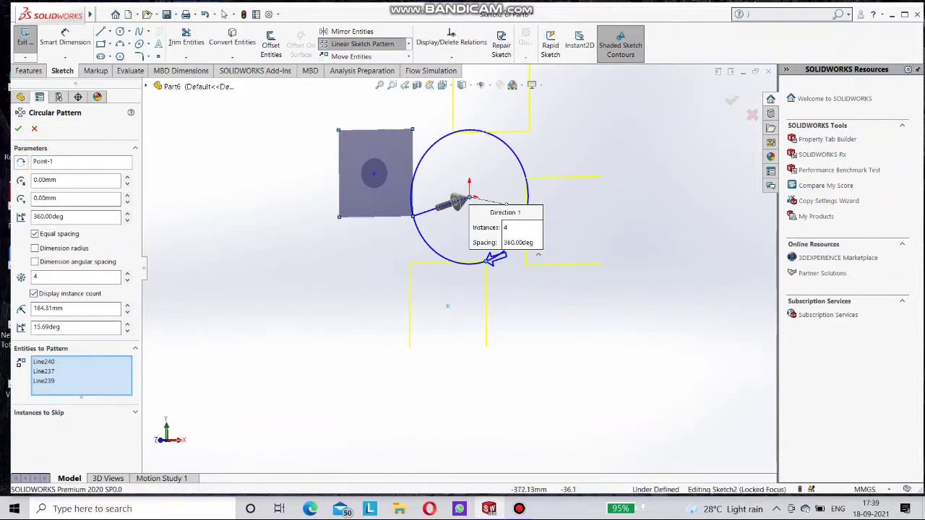
click(338, 176)
click(412, 182)
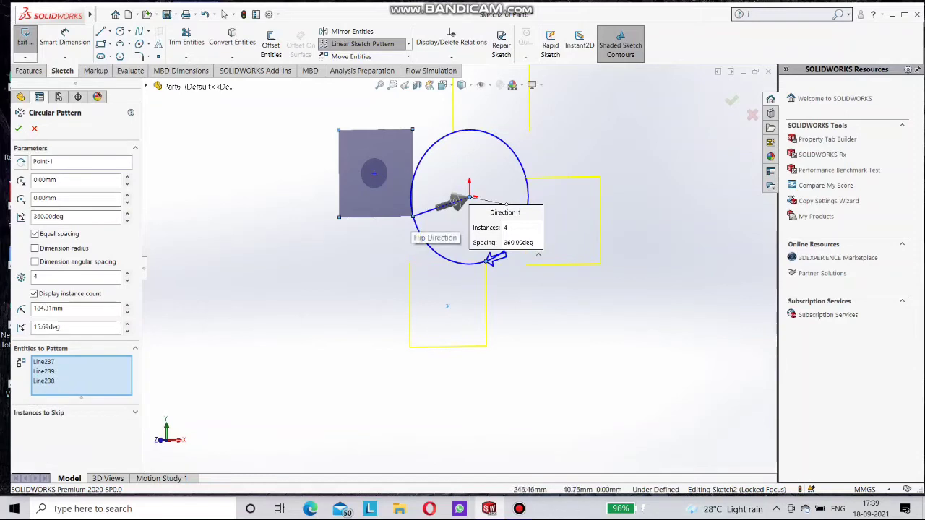
click(386, 215)
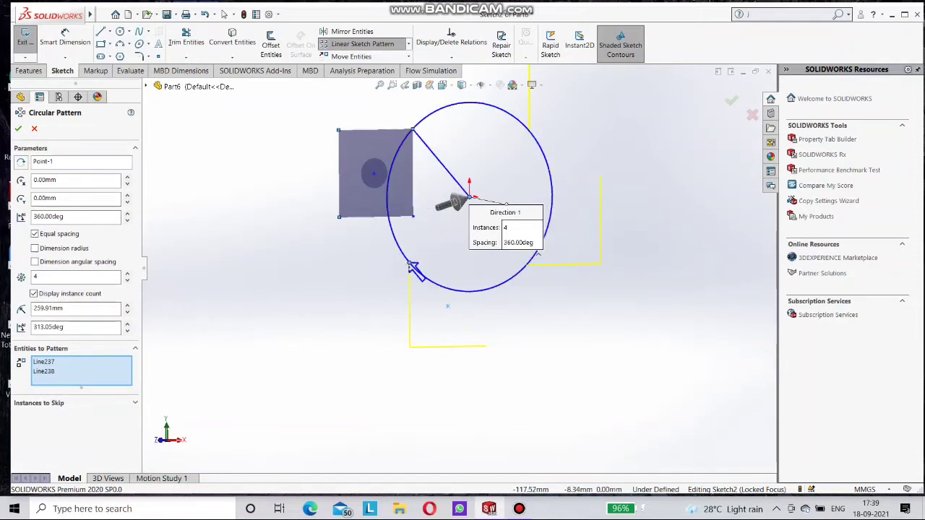
scroll(410, 266, down, 3)
click(385, 232)
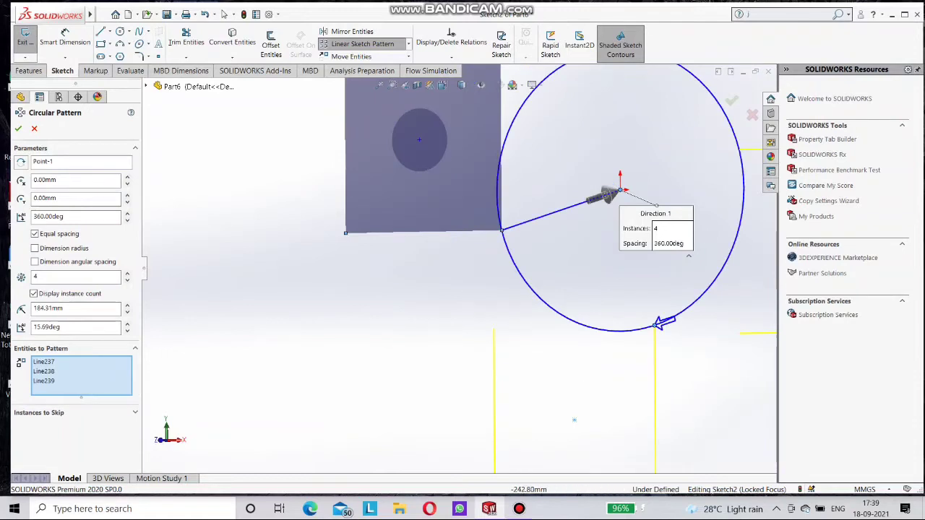
click(501, 187)
scroll(545, 262, up, 3)
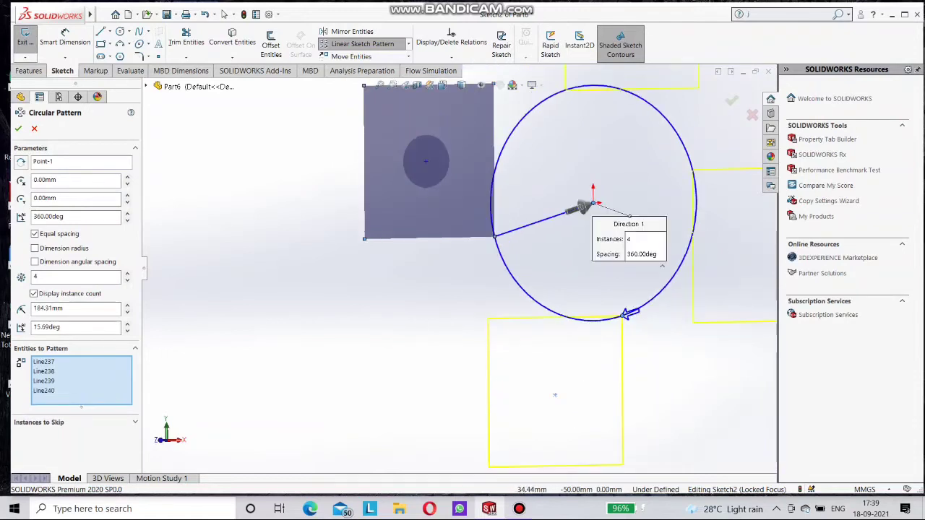
scroll(525, 286, up, 2)
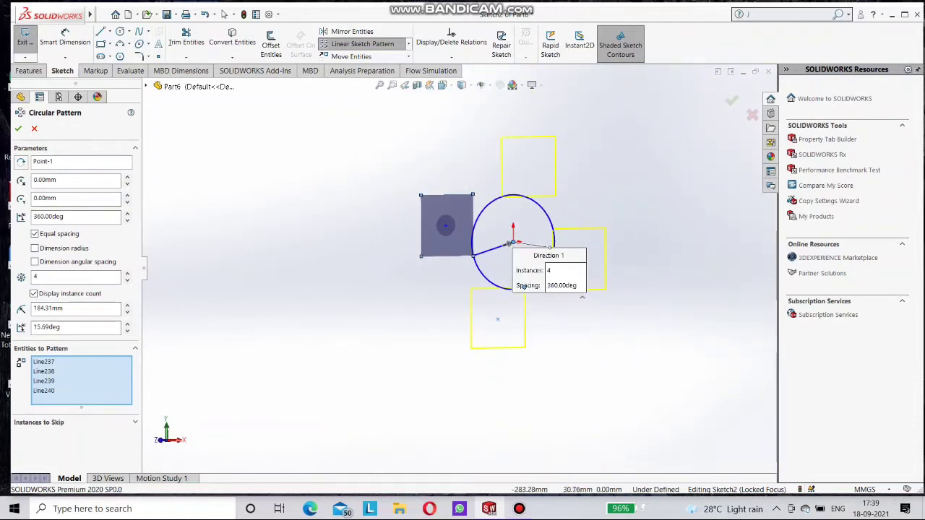
click(449, 234)
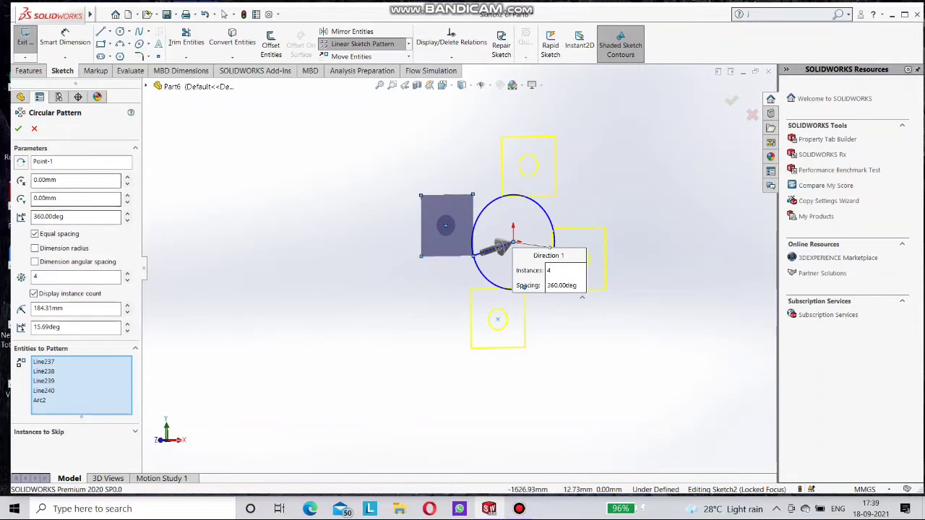
- Set the X coordinate of the circular pattern's centre to 250 mm
click(72, 181)
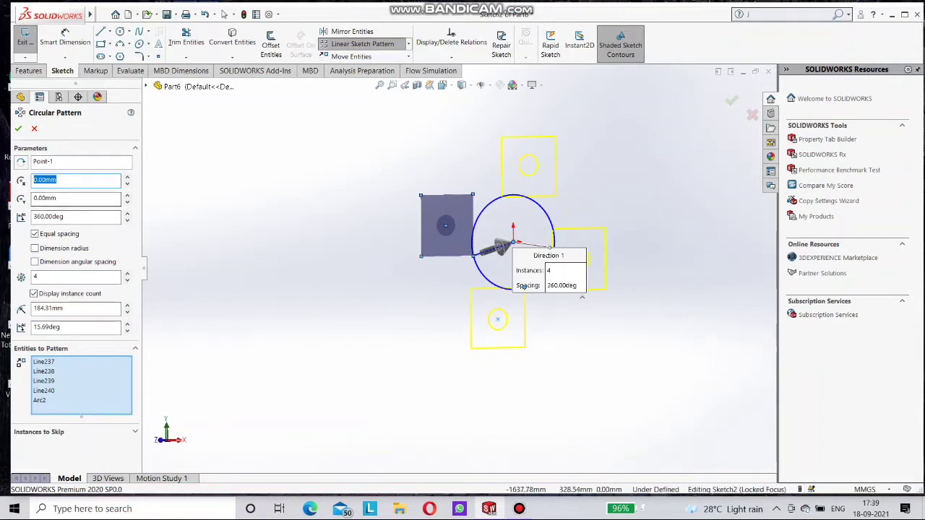
click(127, 177)
click(127, 177)
click(128, 177)
click(127, 177)
click(127, 177)
click(127, 177)
click(127, 177)
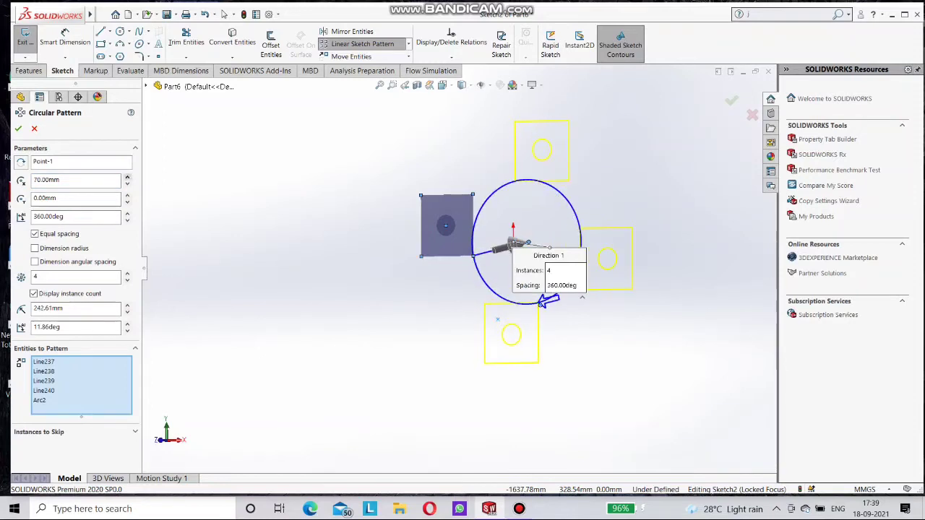
click(127, 177)
click(128, 177)
click(127, 177)
click(127, 177)
click(127, 177)
click(128, 177)
click(127, 177)
click(127, 177)
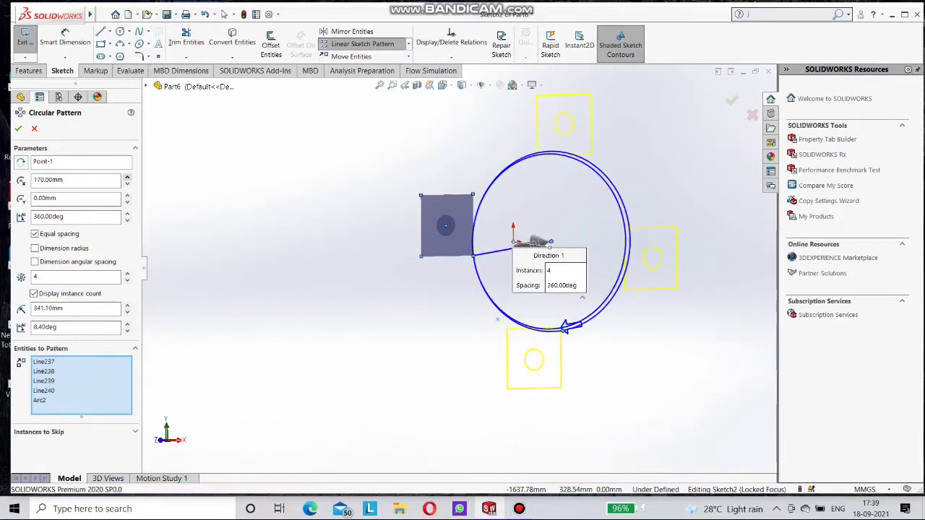
click(127, 177)
click(128, 177)
click(127, 177)
click(127, 177)
click(128, 177)
click(127, 177)
click(127, 177)
click(127, 177)
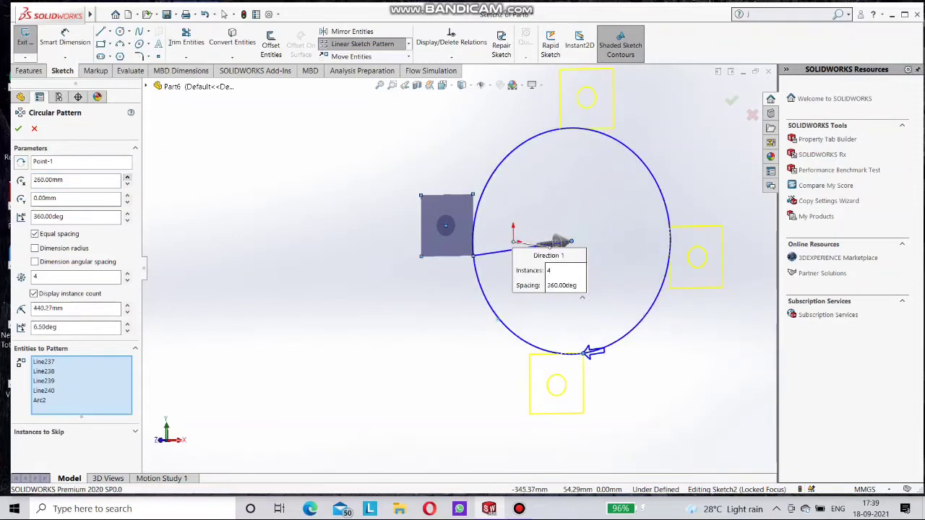
click(127, 177)
click(128, 177)
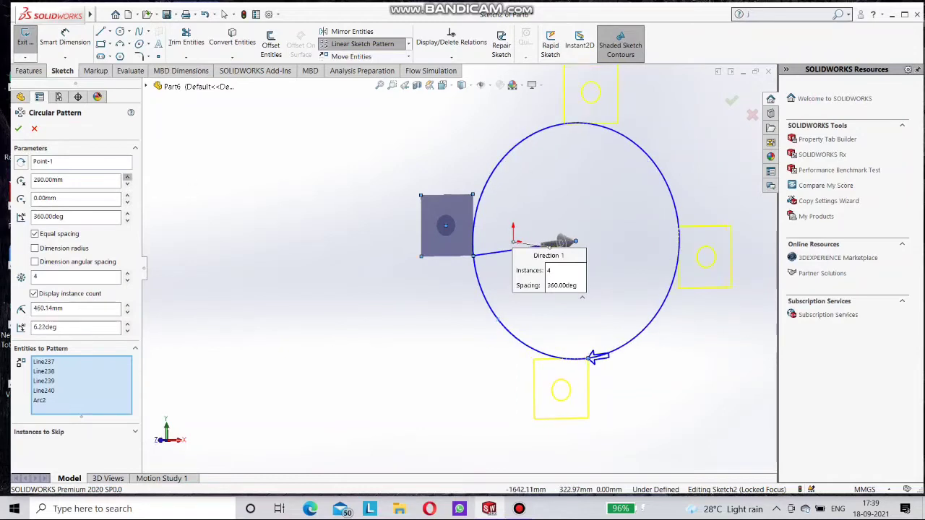
click(127, 177)
click(127, 177)
click(127, 177)
scroll(387, 206, up, 2)
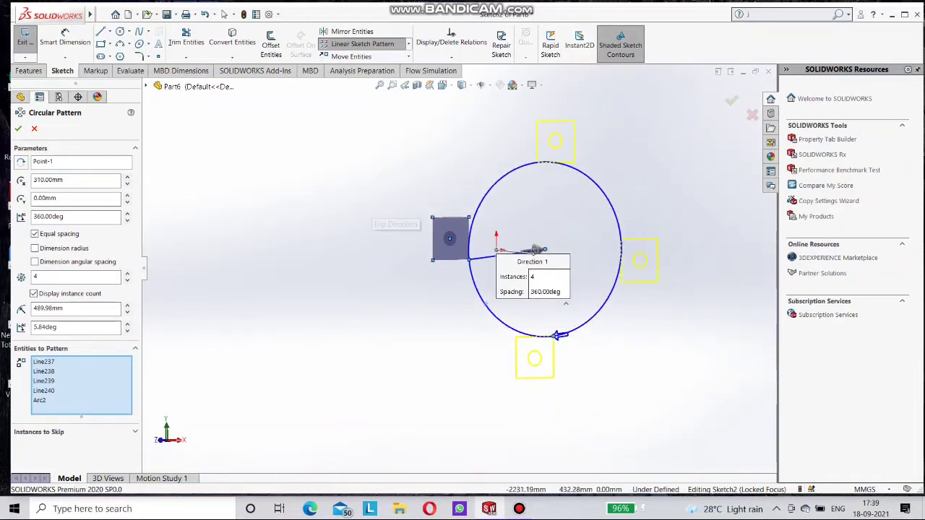
click(127, 177)
click(127, 177)
click(127, 177)
click(128, 177)
click(128, 177)
click(127, 178)
click(127, 177)
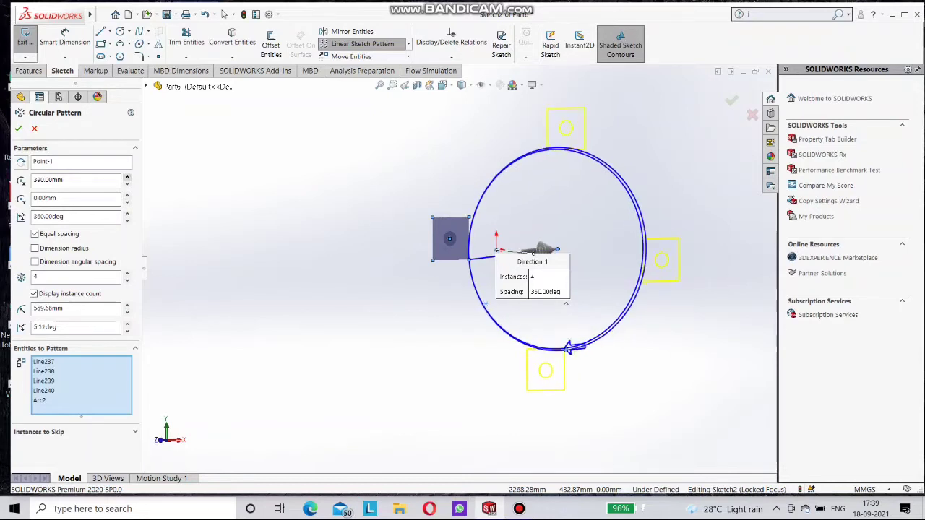
click(128, 177)
click(127, 177)
click(127, 177)
click(127, 177)
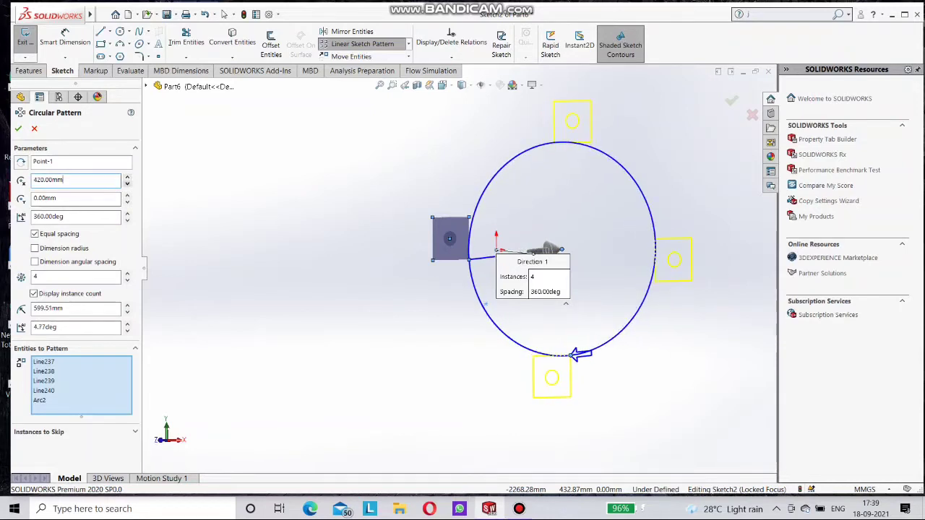
click(127, 177)
click(128, 177)
click(127, 177)
click(127, 177)
click(127, 177)
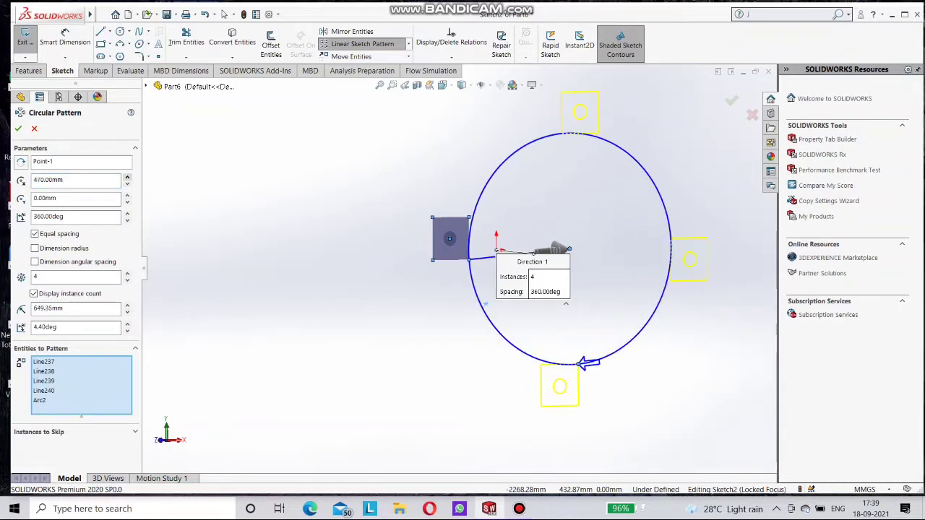
click(127, 184)
click(127, 184)
click(127, 183)
click(127, 184)
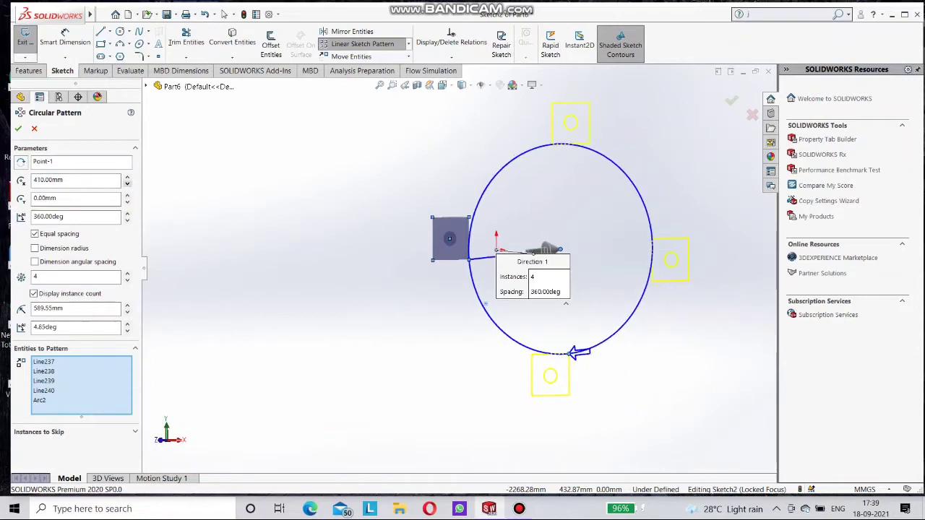
click(128, 183)
click(127, 183)
click(127, 183)
click(127, 183)
click(128, 183)
click(127, 184)
click(127, 184)
click(127, 183)
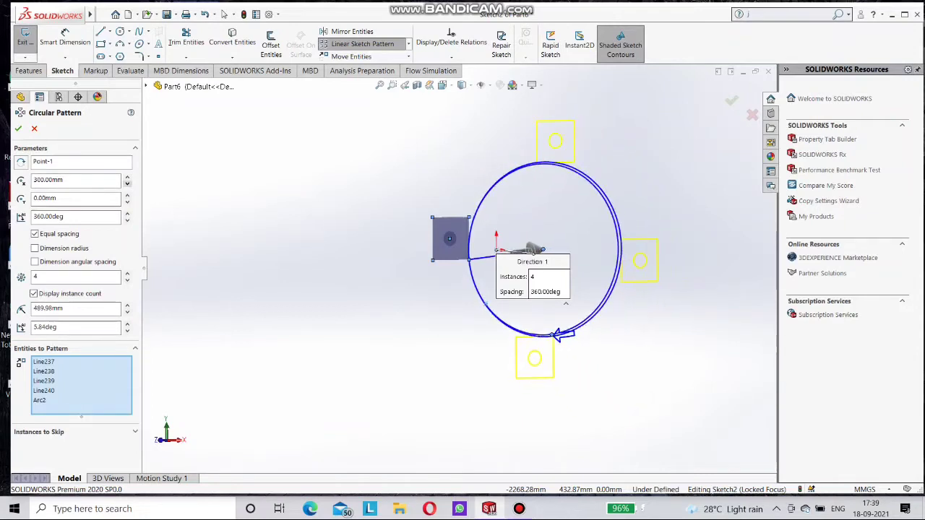
click(128, 183)
click(127, 183)
click(127, 183)
click(128, 184)
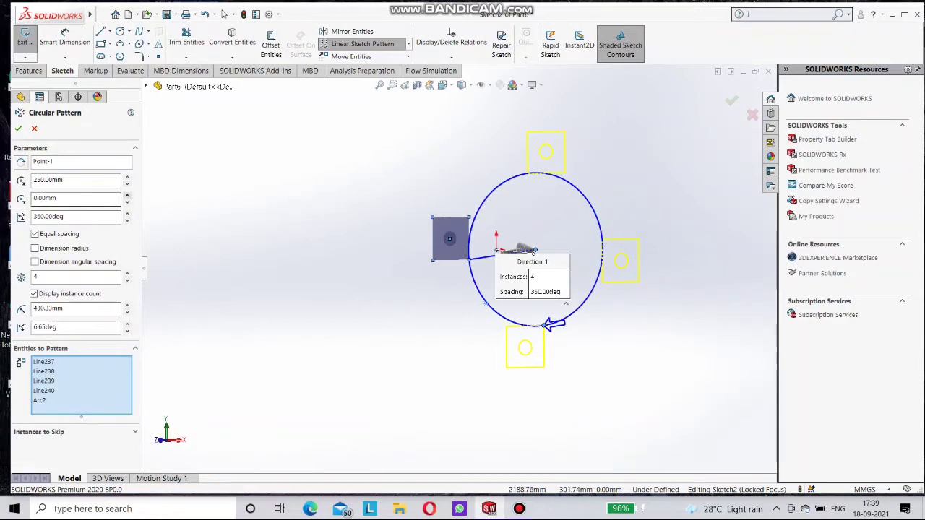
- Set the Y coordinate of the circular pattern's centre to 230 mm
click(127, 196)
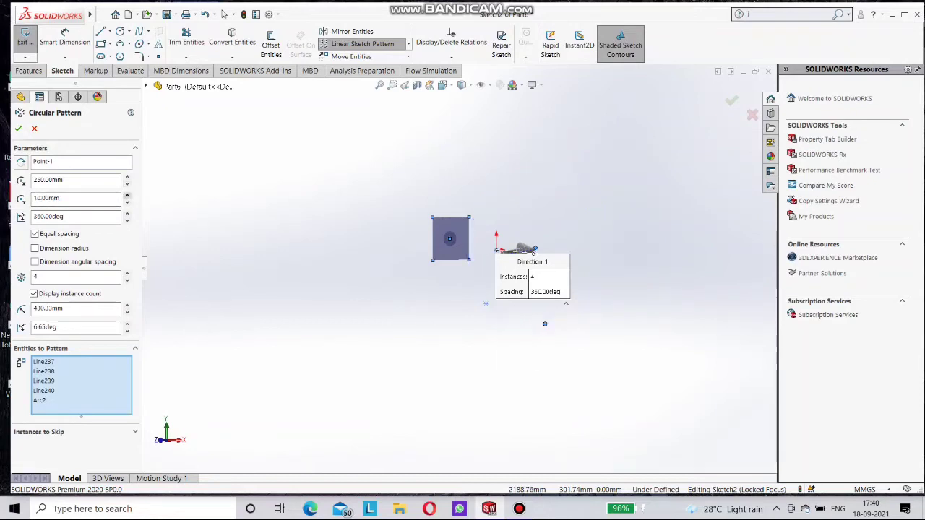
click(127, 196)
click(127, 196)
click(127, 196)
click(127, 196)
click(127, 196)
click(127, 195)
click(128, 196)
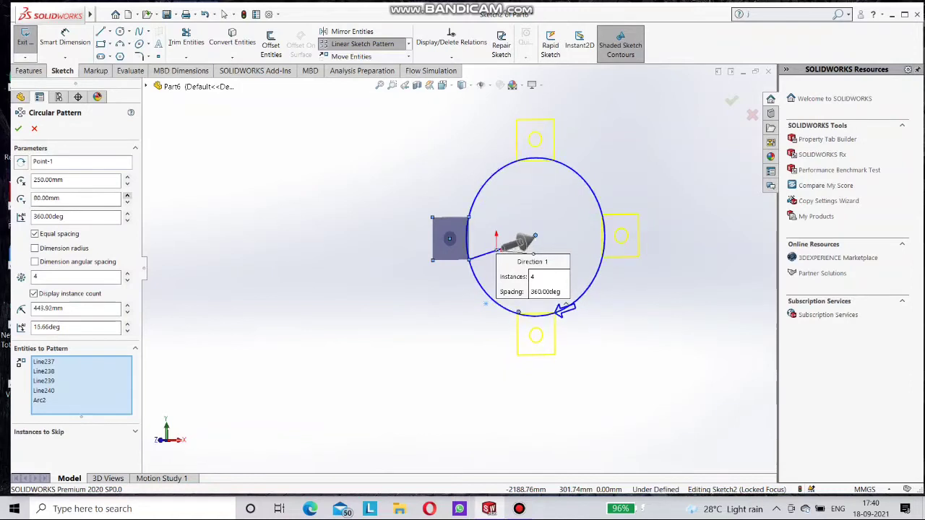
click(128, 195)
click(127, 196)
click(127, 196)
click(127, 196)
click(127, 196)
click(127, 196)
click(127, 196)
click(127, 196)
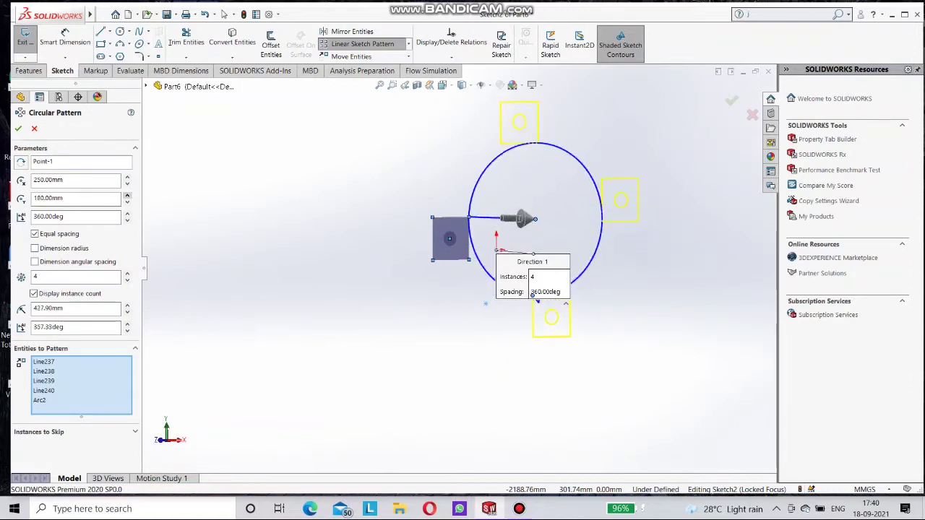
click(128, 196)
click(127, 196)
click(127, 196)
click(127, 196)
click(127, 196)
click(127, 196)
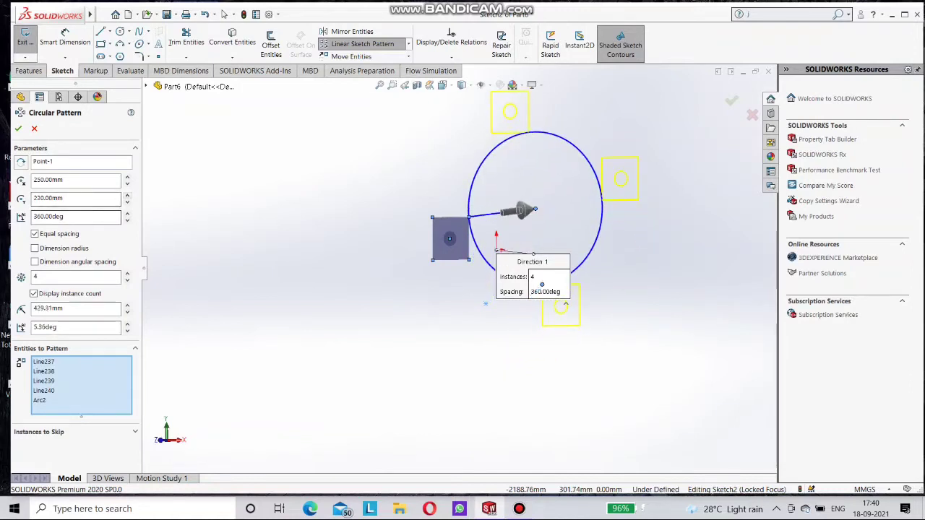
- Lower the Y coordinate of the circular pattern's centre to -310 mm
click(128, 202)
click(128, 202)
click(127, 201)
click(127, 201)
click(127, 202)
click(128, 201)
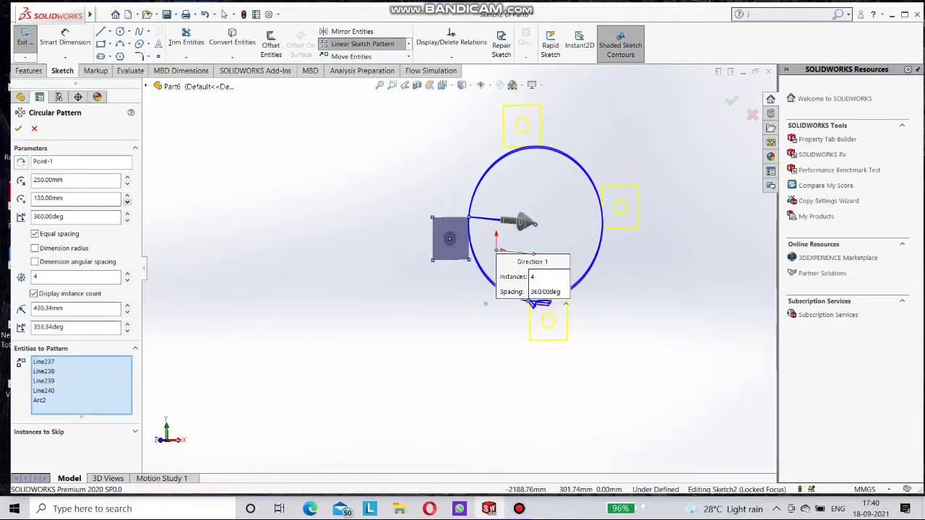
click(127, 202)
click(127, 201)
click(127, 201)
click(127, 202)
click(127, 202)
click(127, 201)
click(127, 202)
click(127, 201)
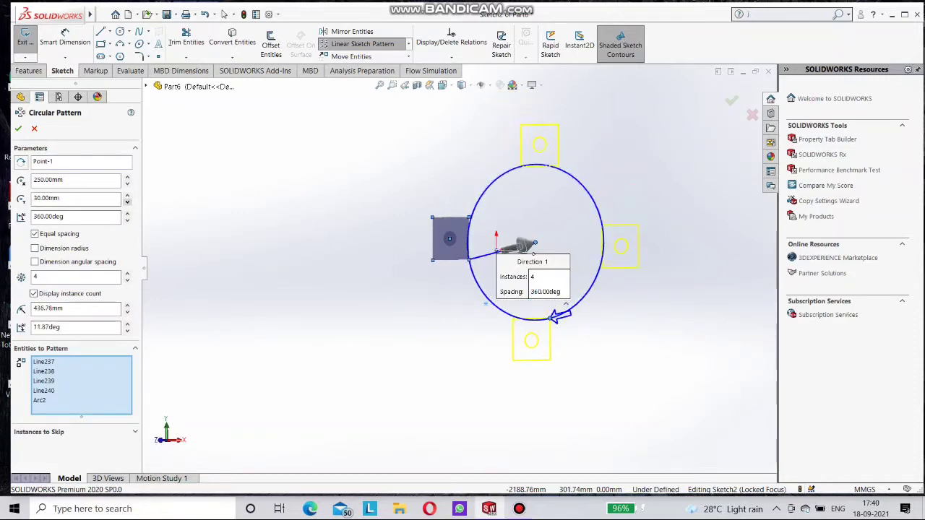
click(127, 201)
click(128, 202)
click(127, 201)
click(127, 202)
click(127, 202)
click(127, 201)
click(127, 201)
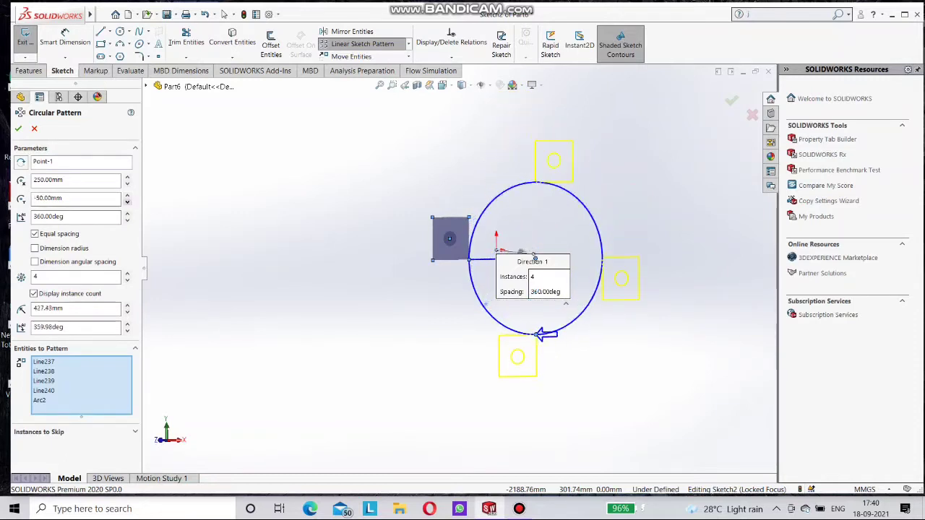
click(127, 202)
click(127, 201)
click(127, 202)
click(127, 202)
click(127, 202)
click(127, 201)
click(128, 202)
click(127, 202)
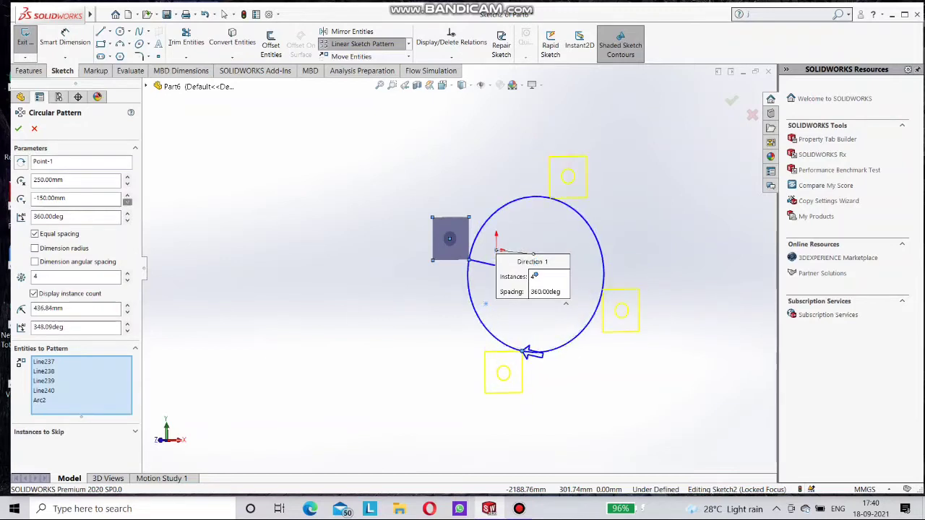
click(127, 201)
click(128, 202)
click(127, 202)
click(127, 202)
click(127, 201)
click(128, 202)
click(127, 202)
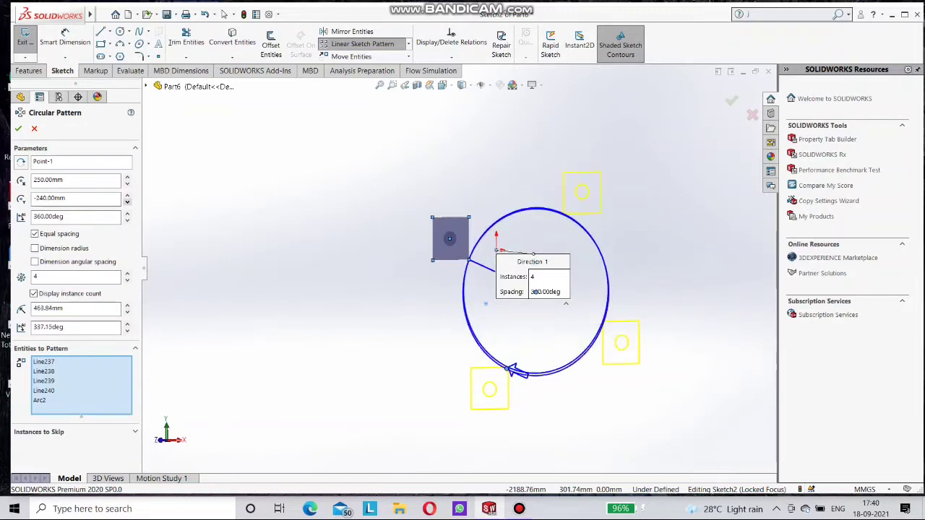
click(127, 201)
click(127, 202)
click(127, 202)
click(128, 202)
click(127, 201)
click(128, 201)
click(127, 201)
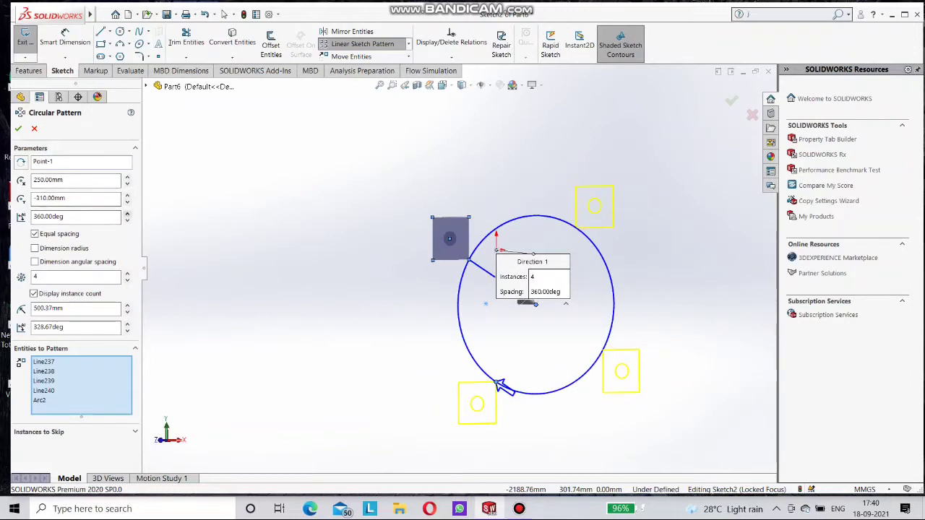
click(128, 213)
click(539, 281)
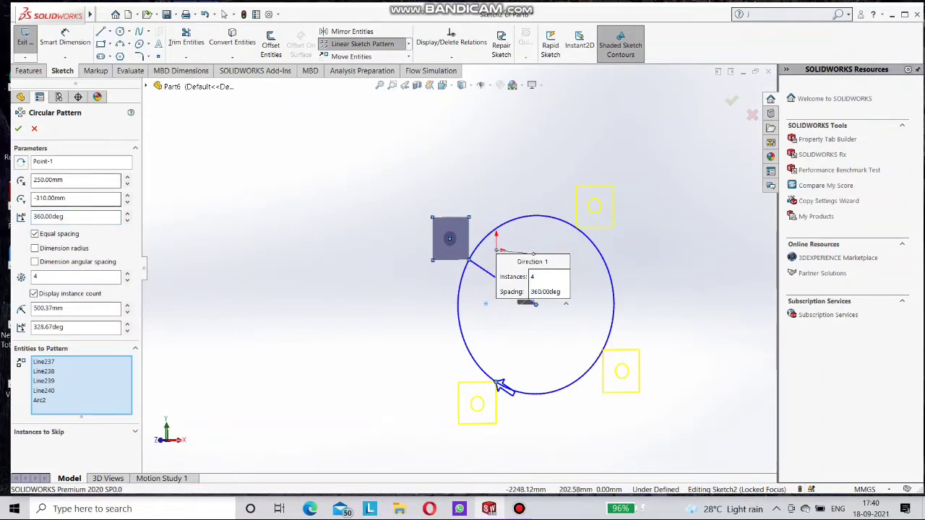
- Set both the Y and X coordinates of the circular pattern's centre to 0 mm
click(71, 199)
drag(71, 199, 18, 201)
text(00)
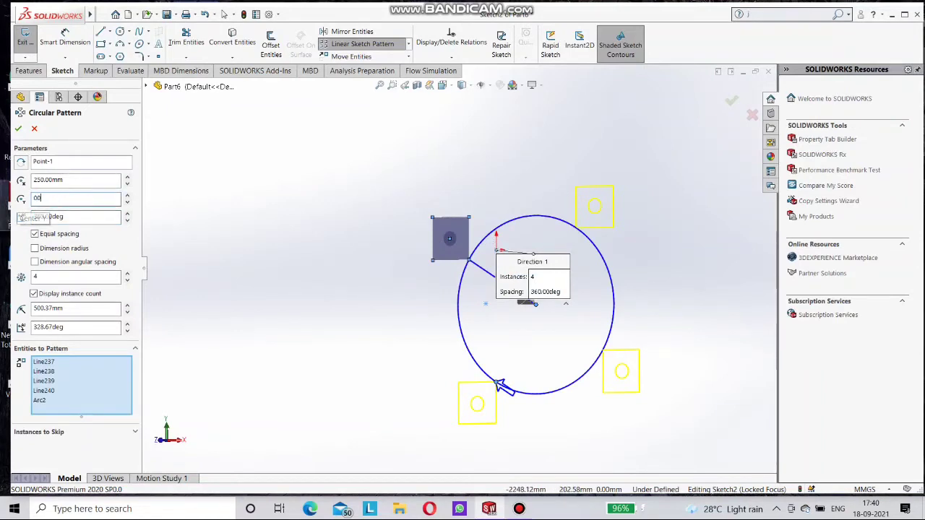
key(shift+Tab)
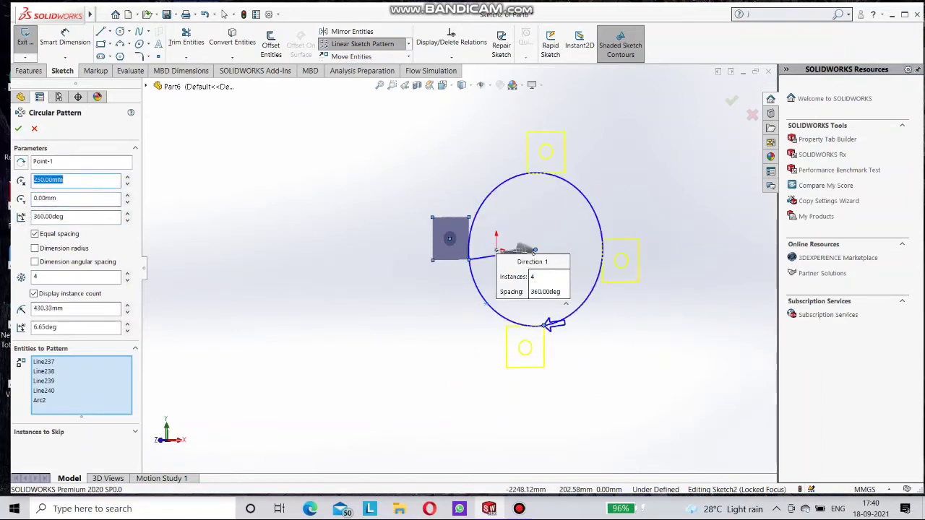
text(50)
key(Return)
key(Tab)
key(Tab)
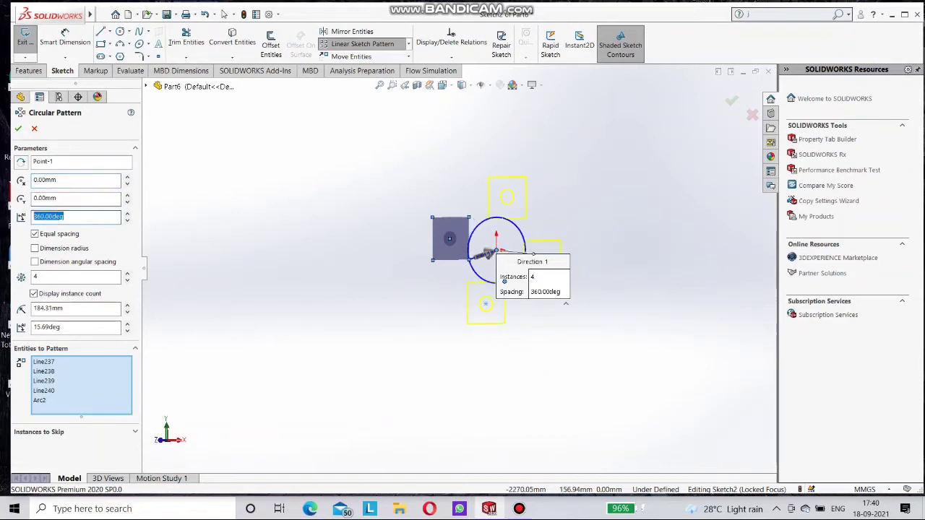
- Try total pattern angles of 23 and 60 degrees with equal spacing
text(23)
key(Return)
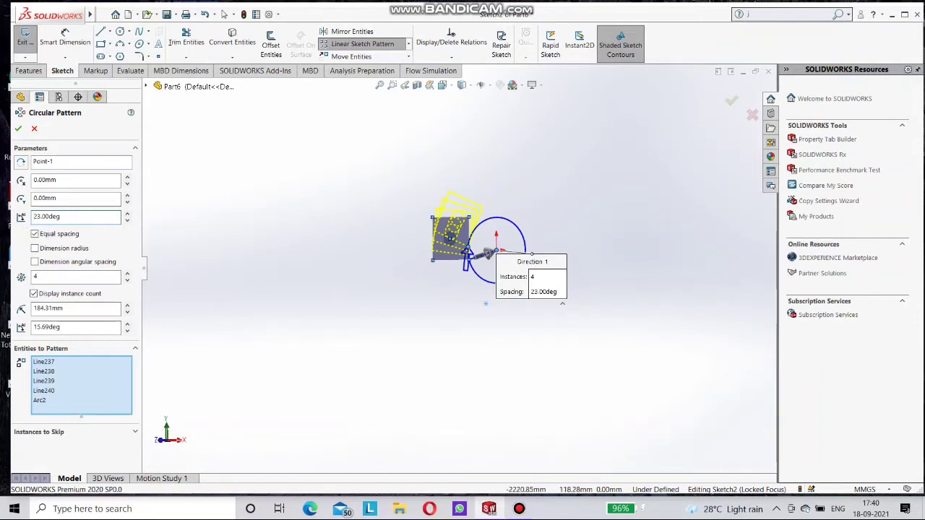
drag(62, 217, 33, 217)
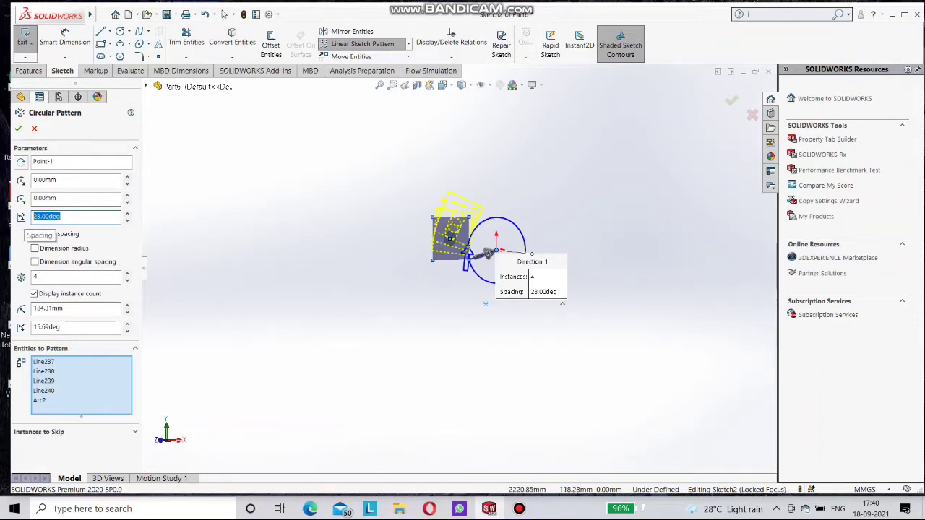
text(60)
key(Return)
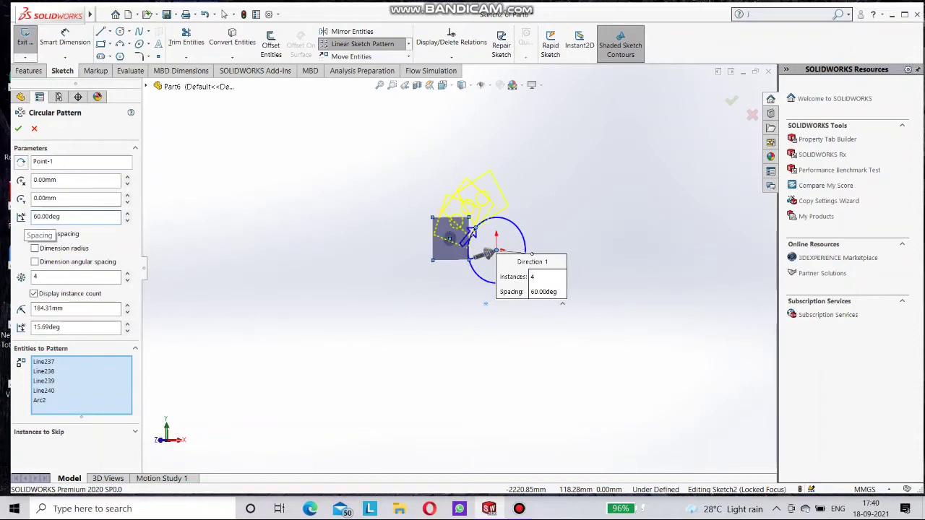
scroll(385, 257, down, 4)
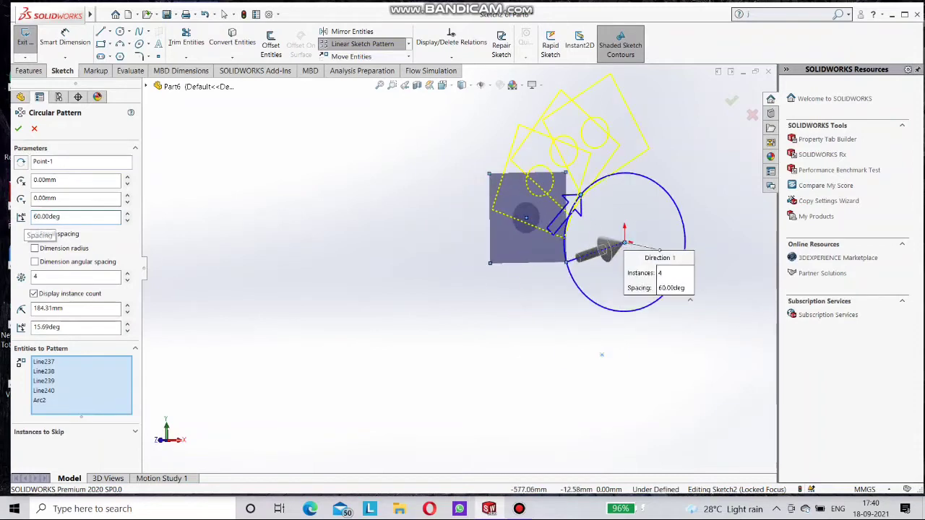
scroll(438, 266, up, 3)
scroll(567, 213, down, 2)
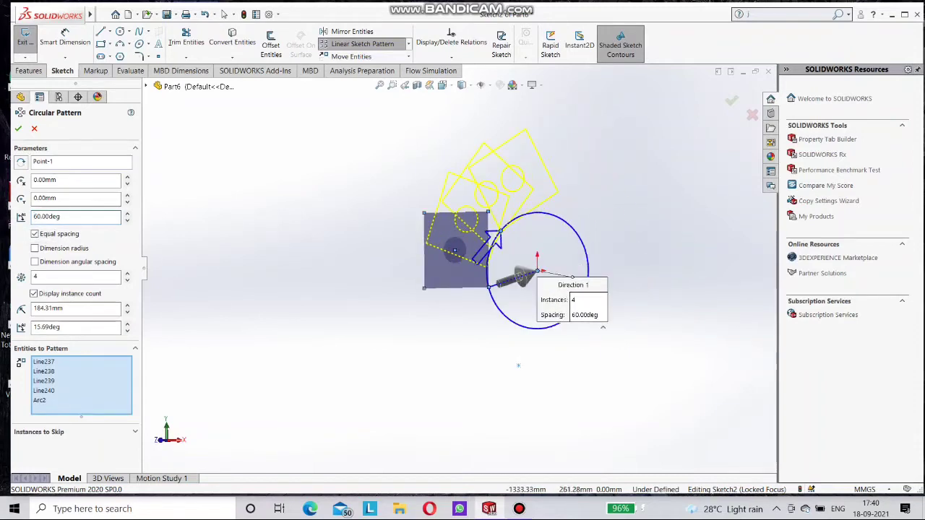
- Try total pattern angles of 180, 360, 270 and 90 degrees for the circular pattern
drag(63, 217, 38, 217)
key(Return)
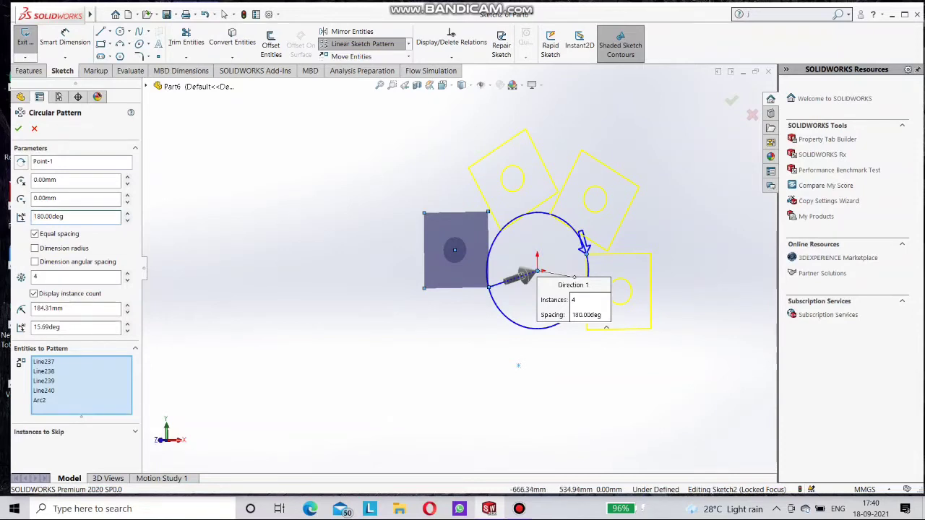
drag(65, 217, 33, 217)
key(Return)
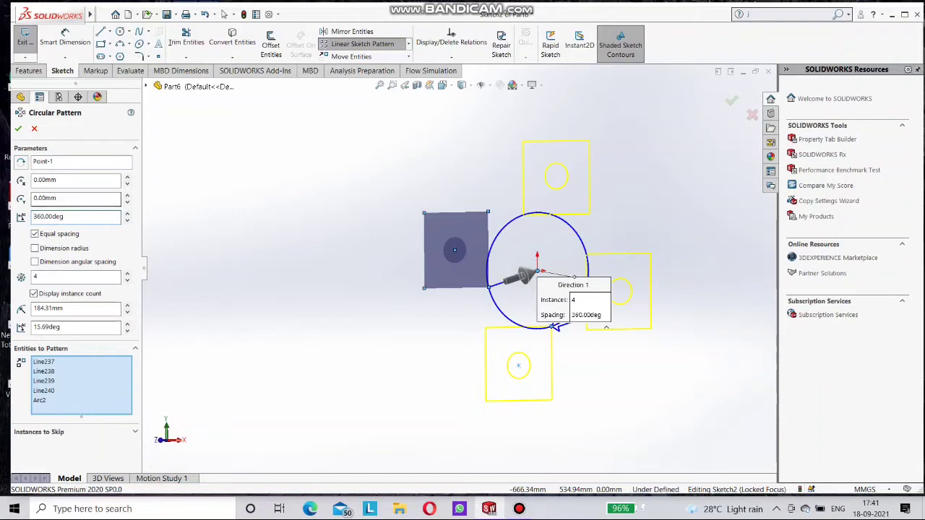
text(27)
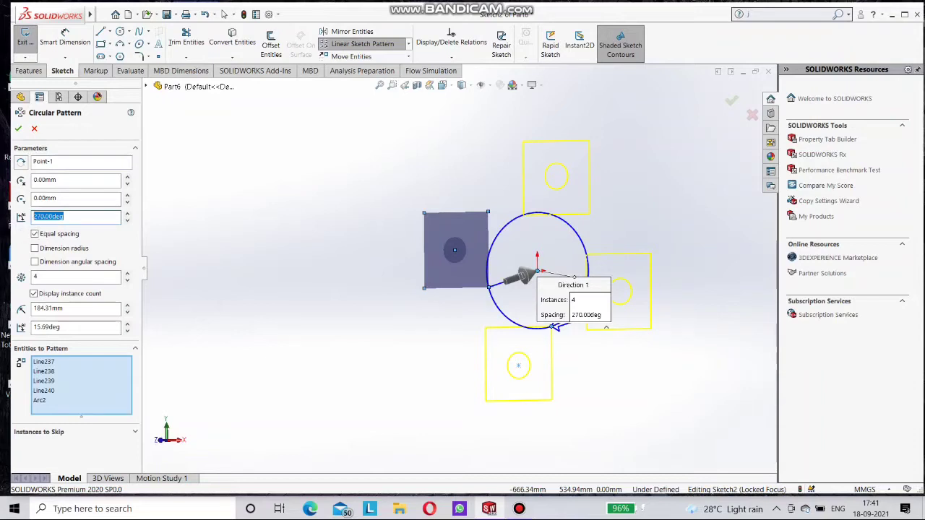
key(Return)
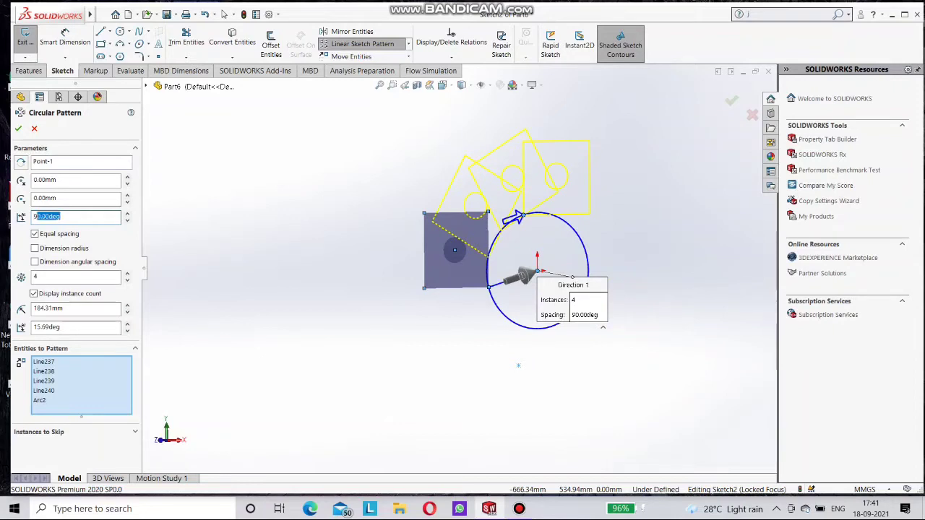
- Increase the circular pattern's total angle gradually to 189 degrees
click(127, 214)
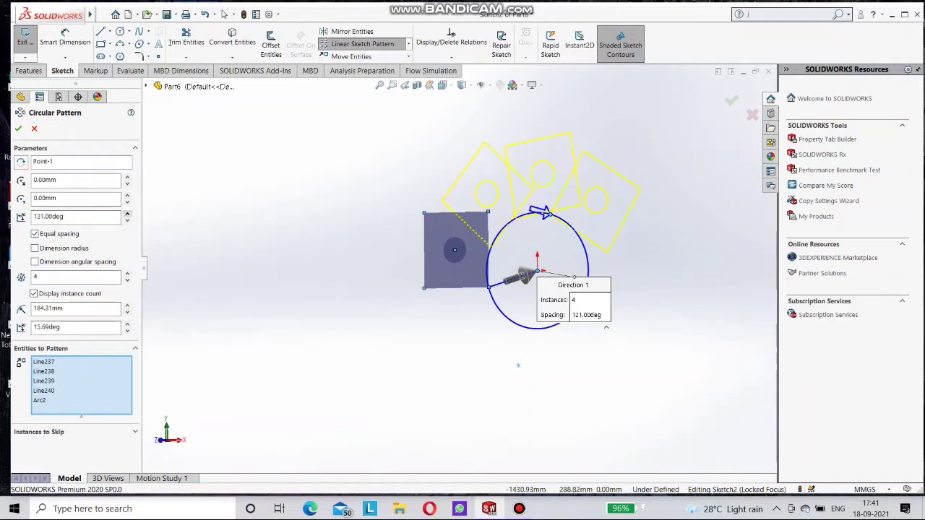
scroll(569, 210, down, 6)
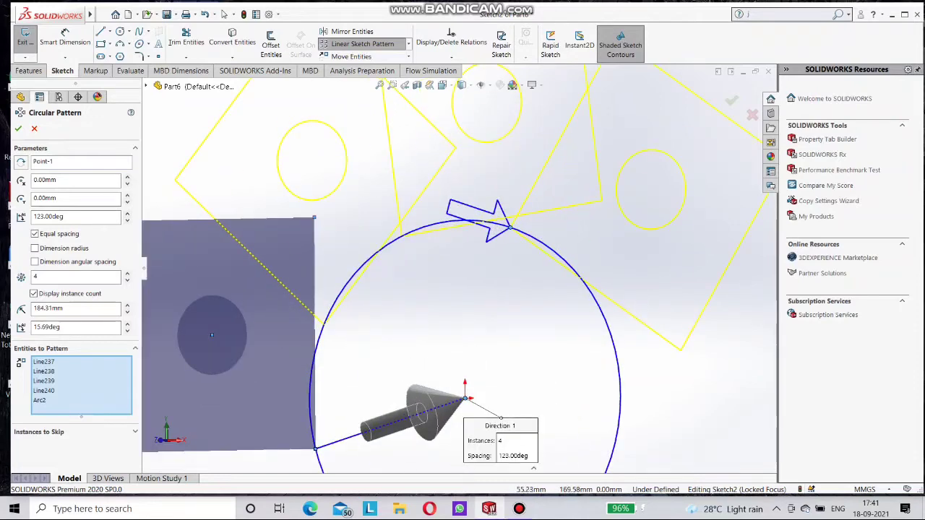
scroll(460, 267, up, 3)
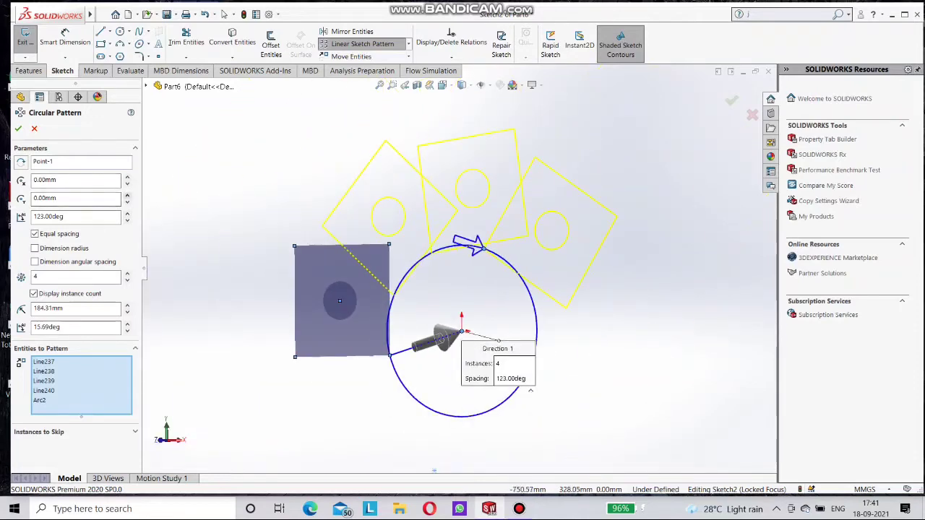
click(127, 214)
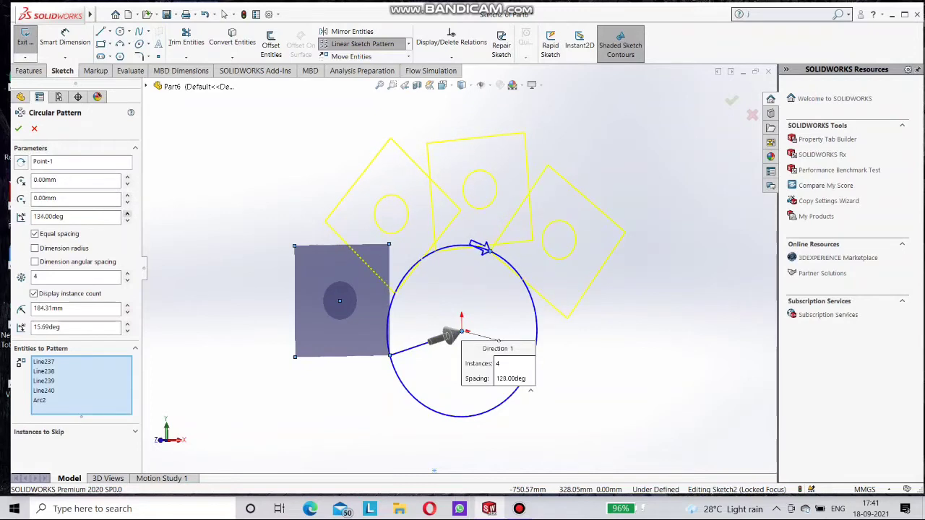
click(127, 214)
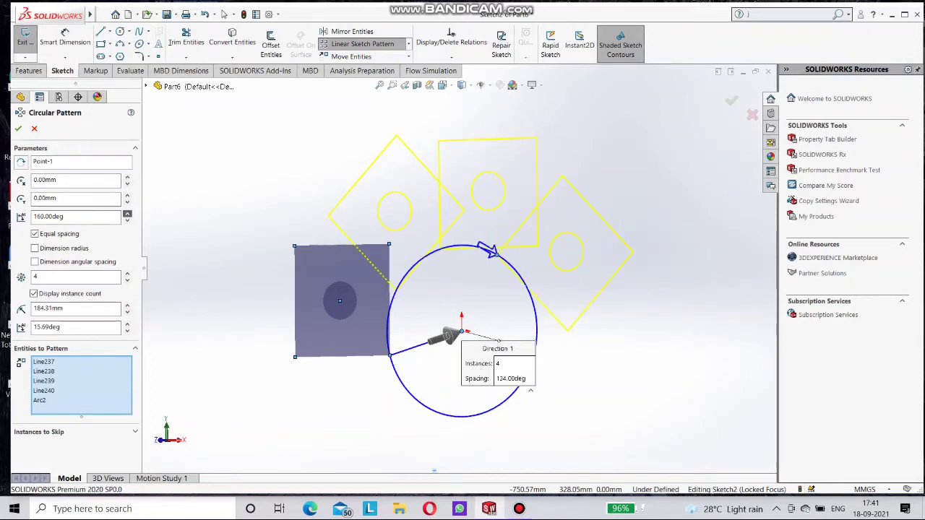
click(127, 214)
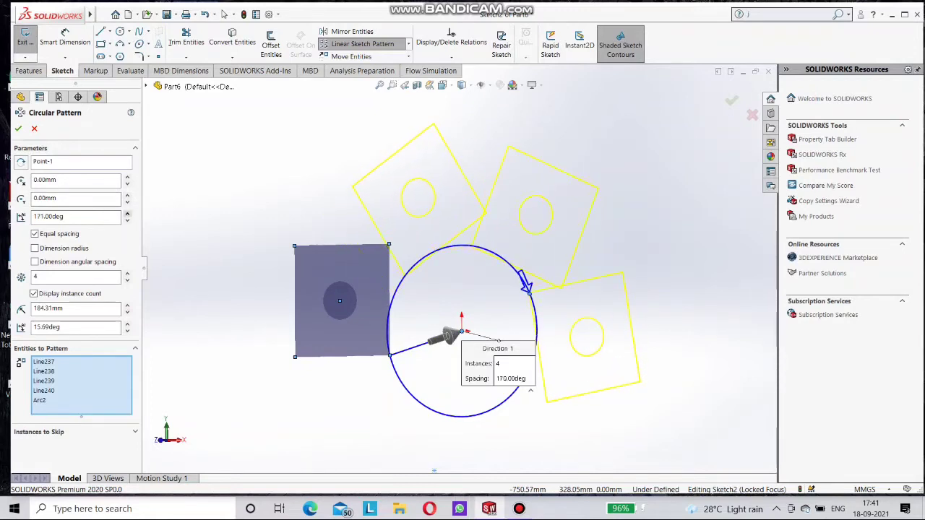
click(127, 214)
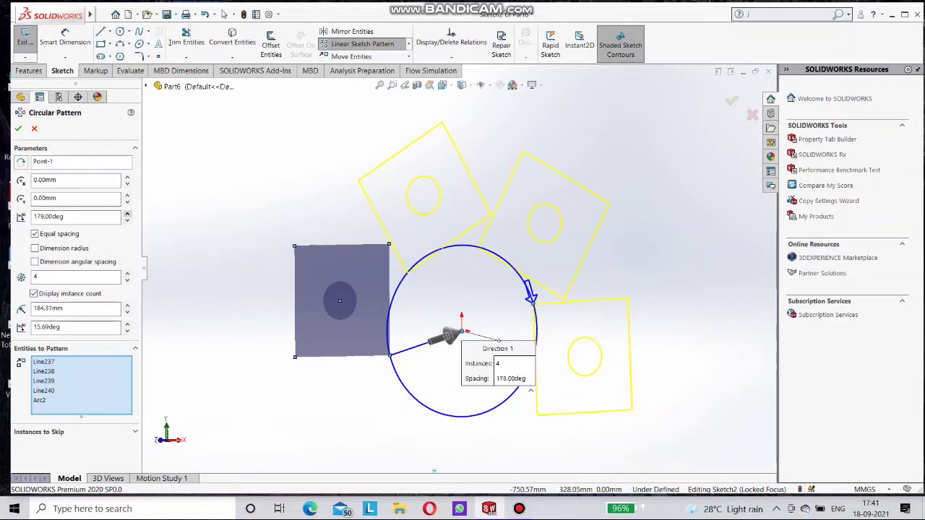
click(128, 214)
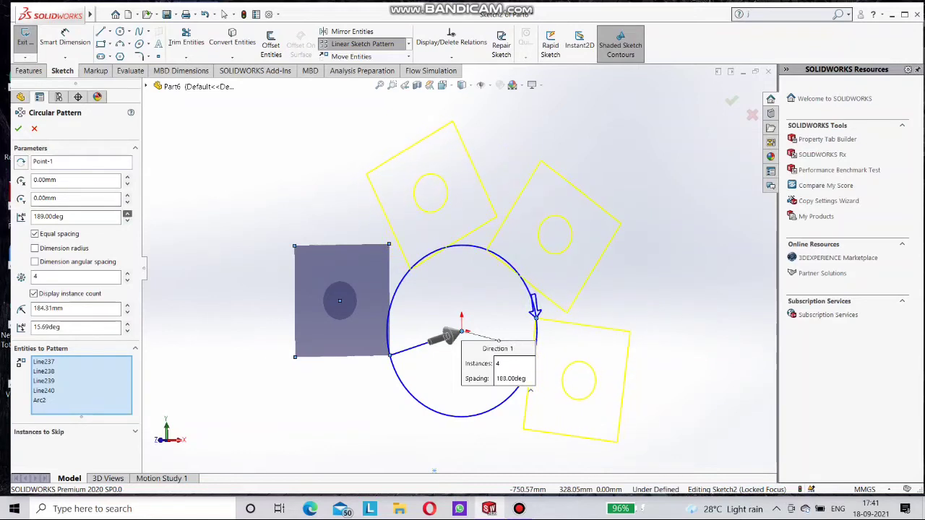
- Set the circular pattern's total angle to 360 degrees
drag(69, 217, 38, 217)
text(3)
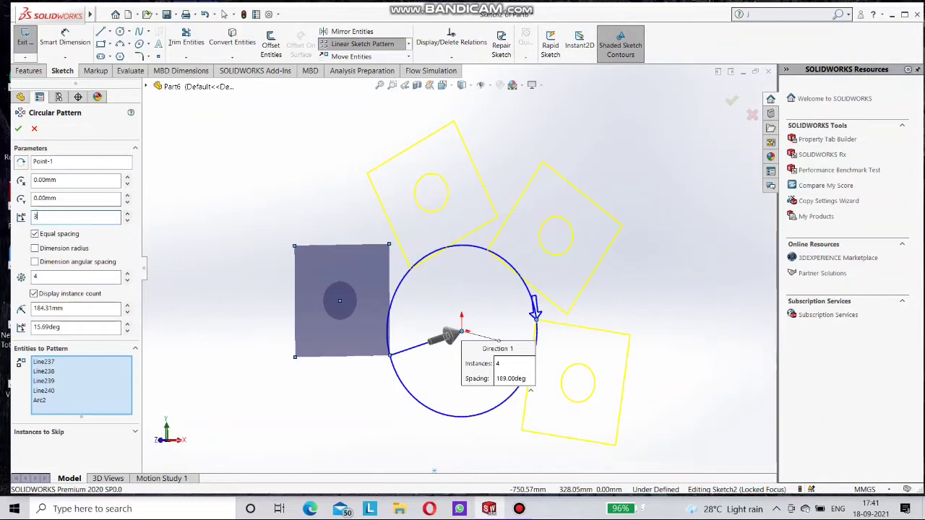
text(60)
key(Return)
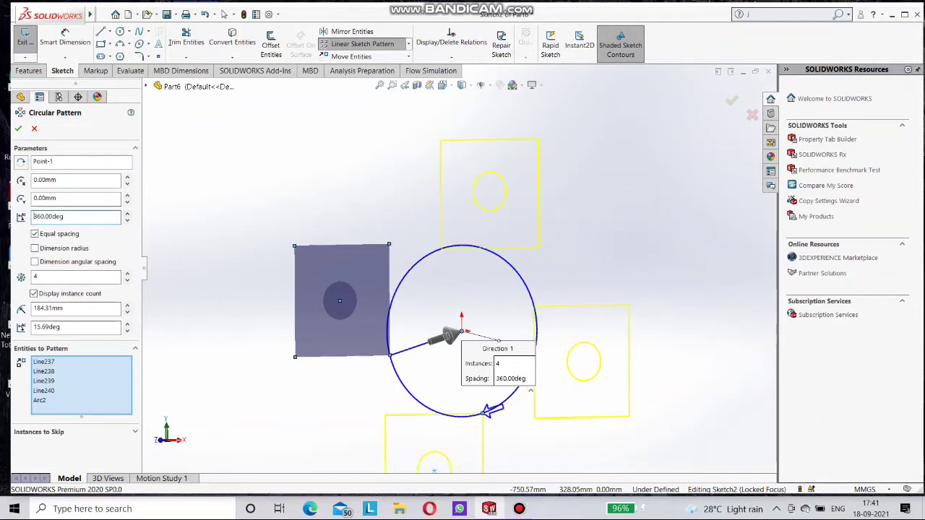
- Try 5 and 3 as the number of instances in the circular pattern
click(128, 274)
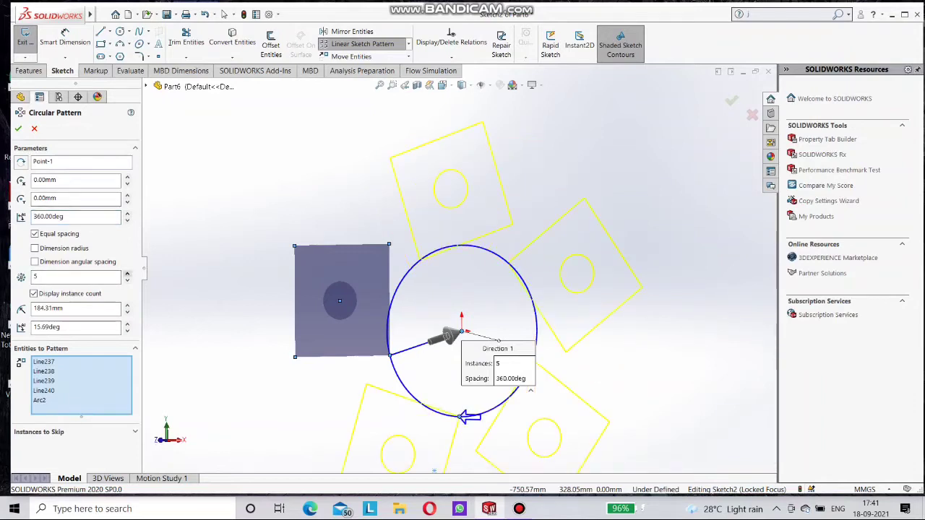
scroll(328, 317, up, 2)
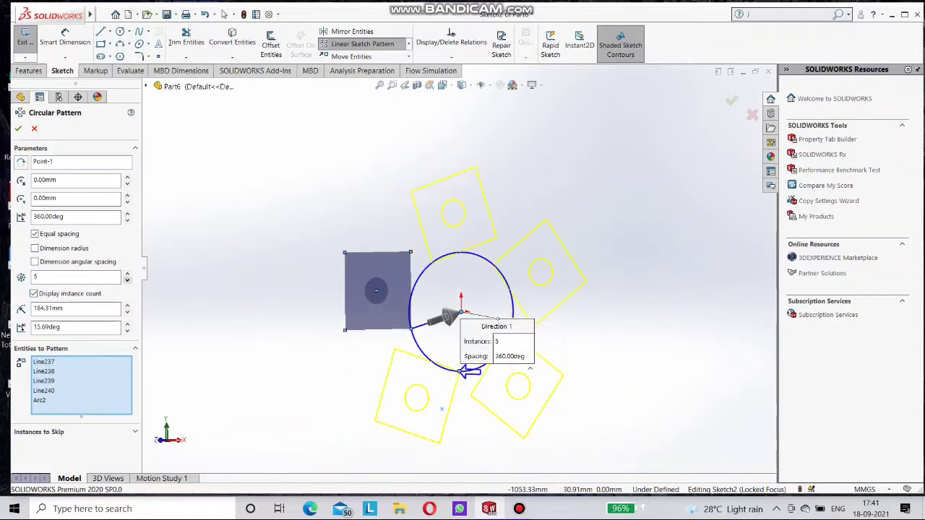
click(128, 281)
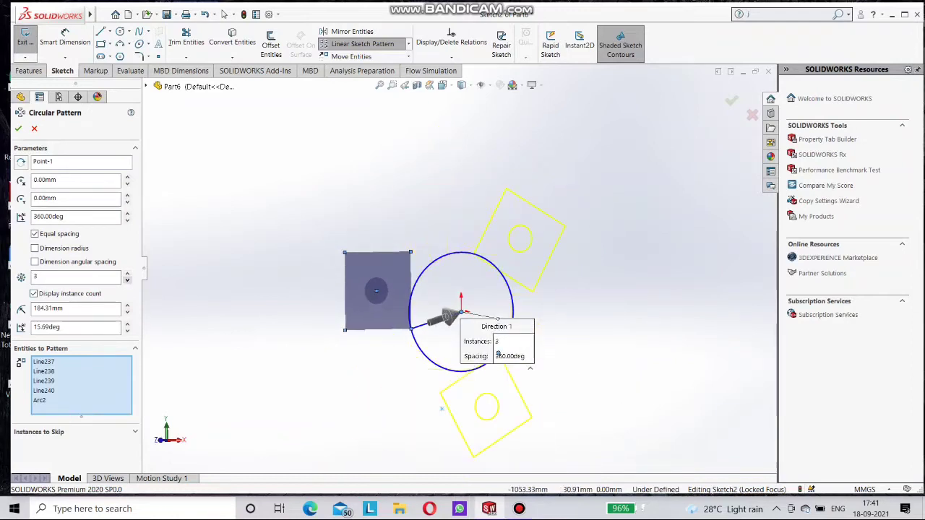
- Raise the number of instances in the circular pattern to 13
key(Up)
key(Up)
key(Up)
key(Up)
key(Up)
key(Up)
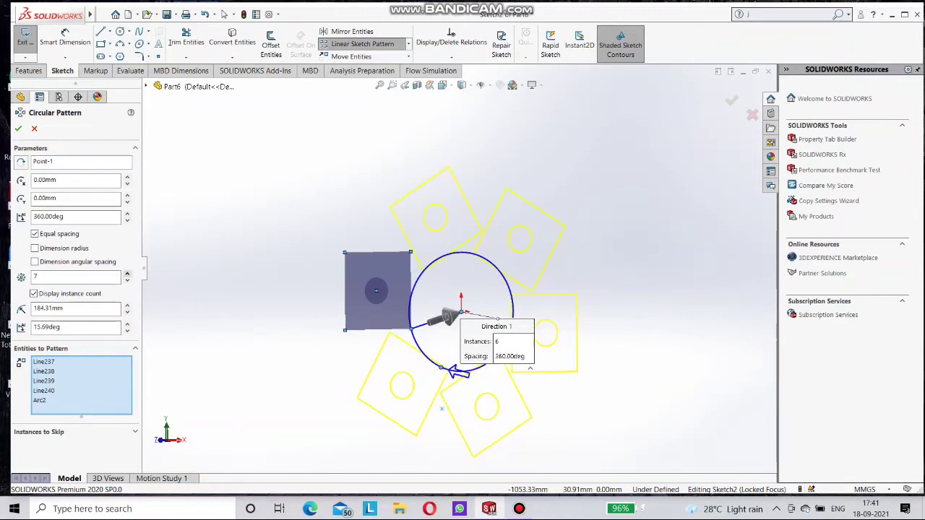
key(Up)
key(Up)
key(Up)
key(Up)
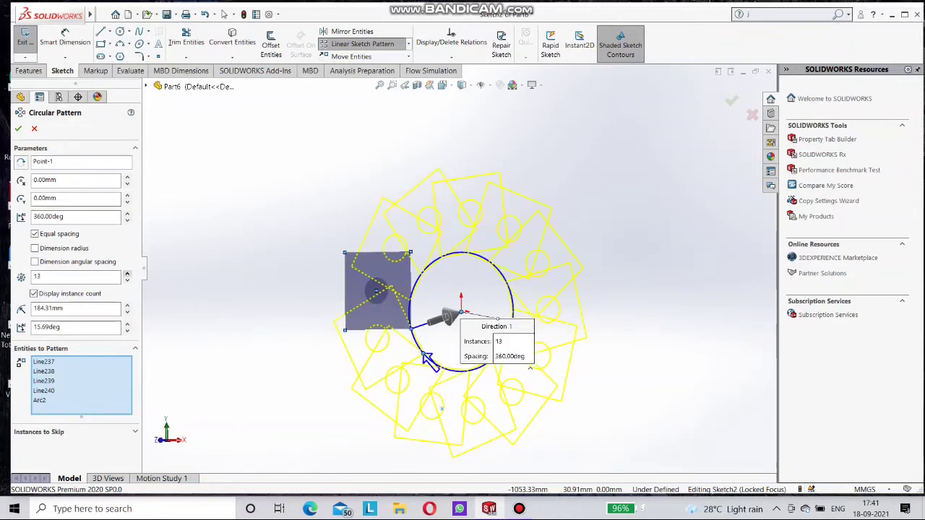
- Reduce the number of instances in the circular pattern to 2
key(Down)
key(Down)
key(Down)
key(Down)
key(Down)
key(Down)
key(Down)
key(Down)
key(Down)
key(Down)
key(Down)
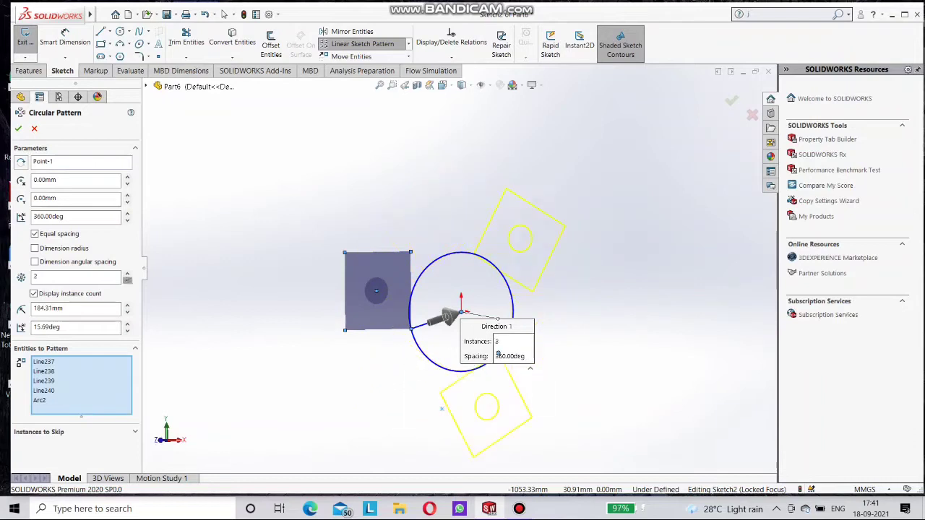
- Reduce the circular pattern to 1 instance and raise its radius incrementally to more than 600 mm
click(127, 281)
click(127, 306)
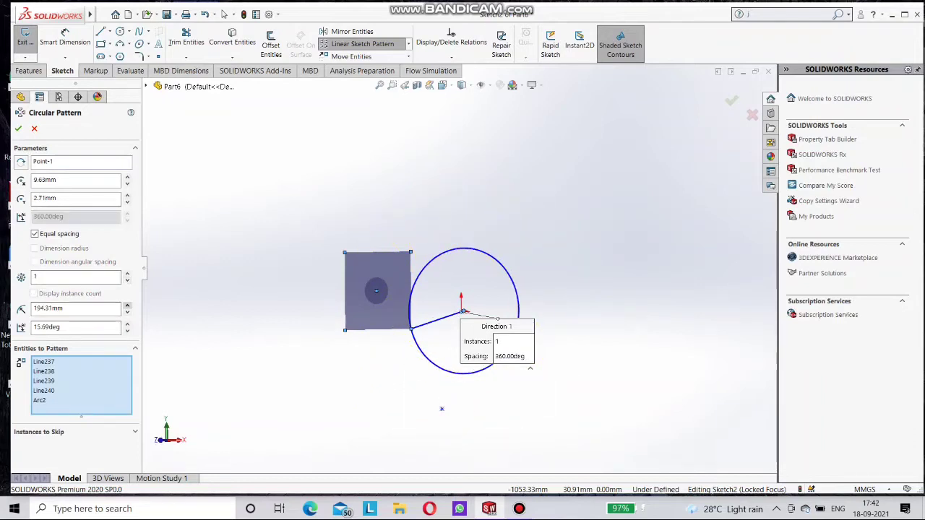
click(127, 306)
click(127, 306)
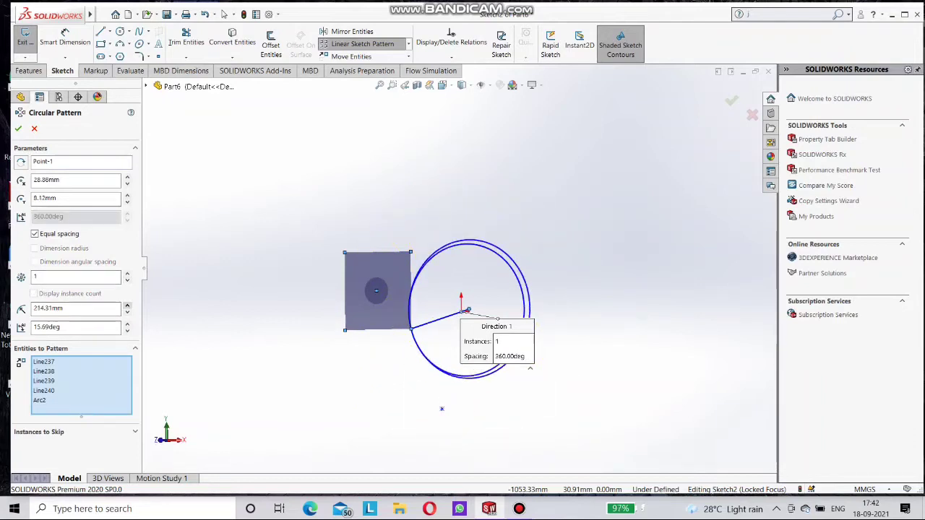
click(127, 305)
click(128, 305)
click(127, 306)
click(127, 306)
click(128, 305)
click(127, 306)
click(127, 306)
click(127, 305)
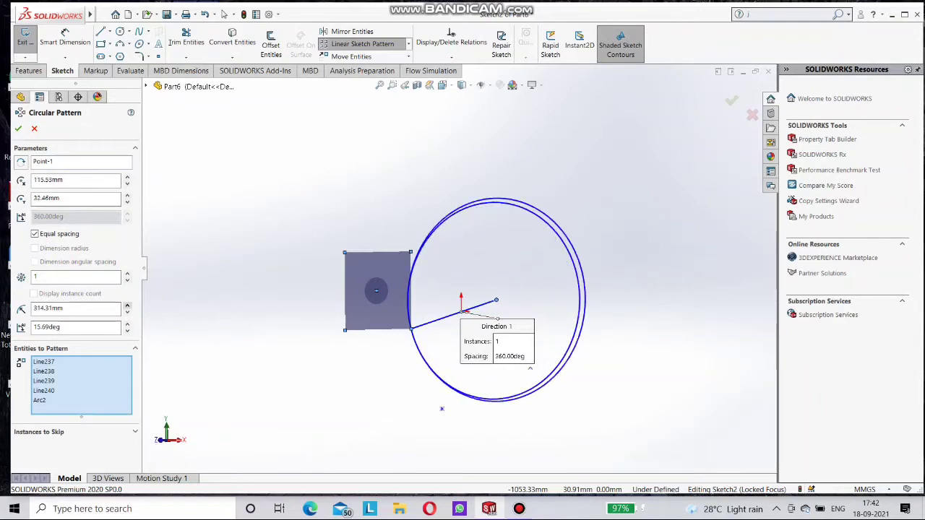
click(128, 306)
click(127, 305)
click(127, 306)
click(127, 305)
click(127, 306)
click(127, 306)
click(128, 306)
click(127, 306)
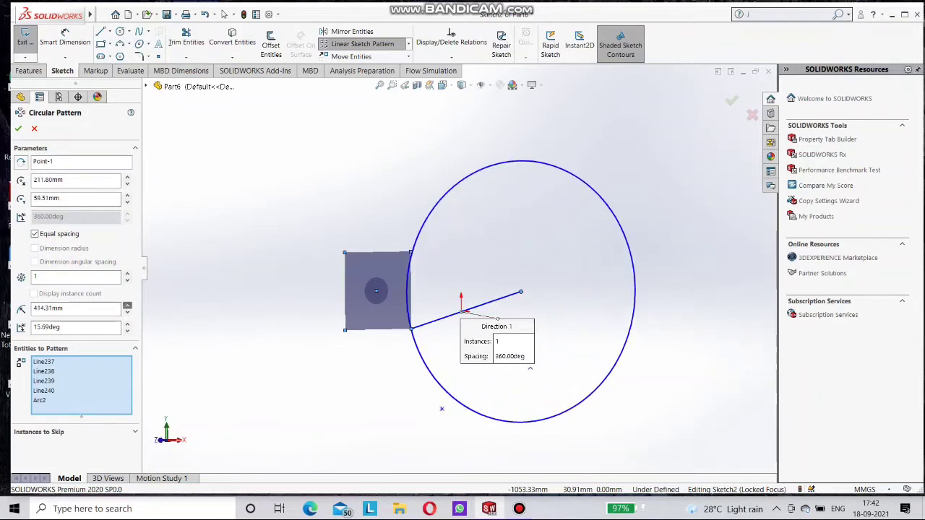
click(127, 306)
click(127, 306)
click(128, 306)
click(128, 306)
click(128, 306)
click(127, 305)
click(127, 306)
click(127, 306)
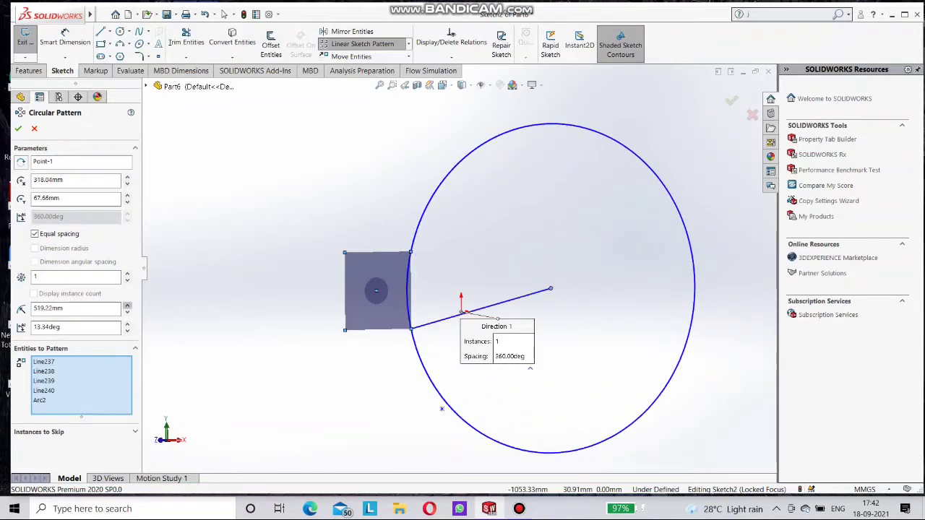
click(127, 305)
click(127, 306)
click(127, 306)
click(128, 305)
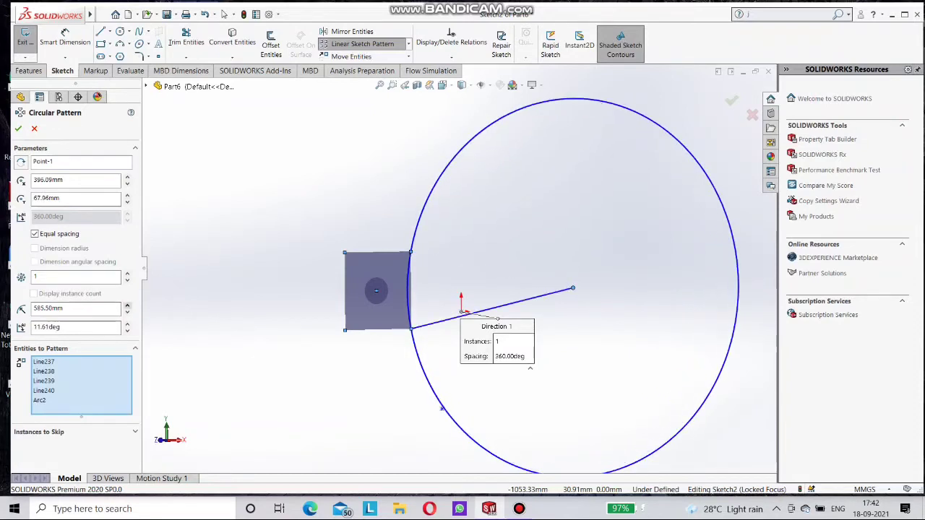
click(127, 306)
click(127, 305)
click(127, 306)
click(128, 306)
- Lower the circular pattern's radius to below 500 mm, and raise it again to 513.98 mm
click(127, 312)
click(127, 312)
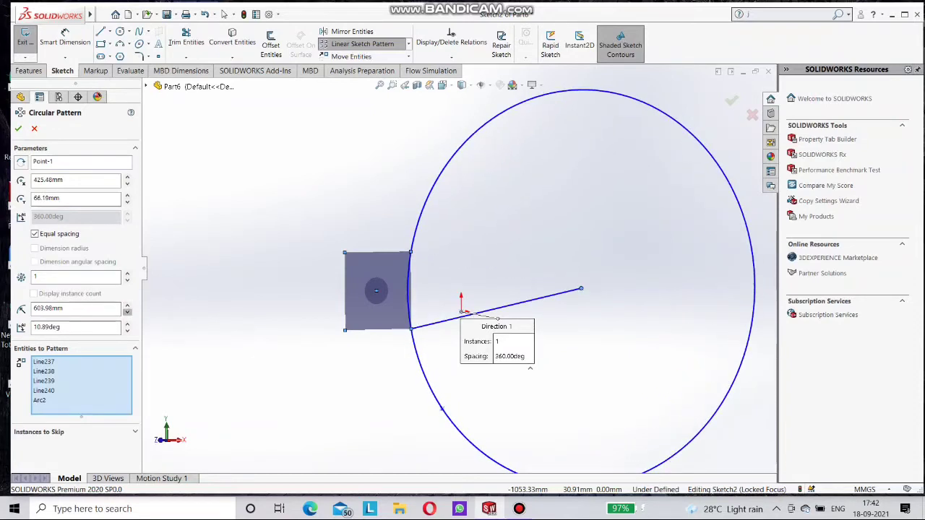
click(127, 311)
click(127, 311)
click(127, 311)
click(127, 311)
click(128, 311)
click(128, 311)
click(127, 311)
click(127, 312)
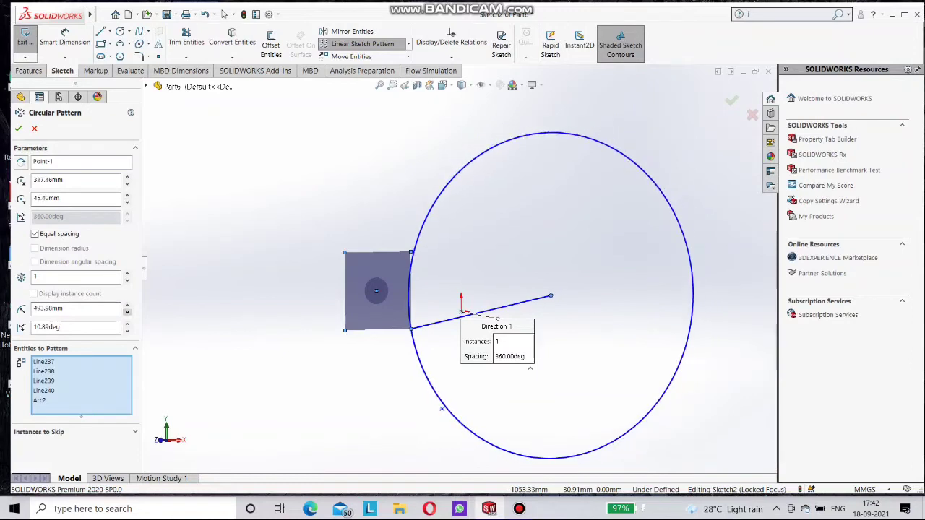
click(127, 312)
click(128, 312)
click(127, 305)
click(127, 306)
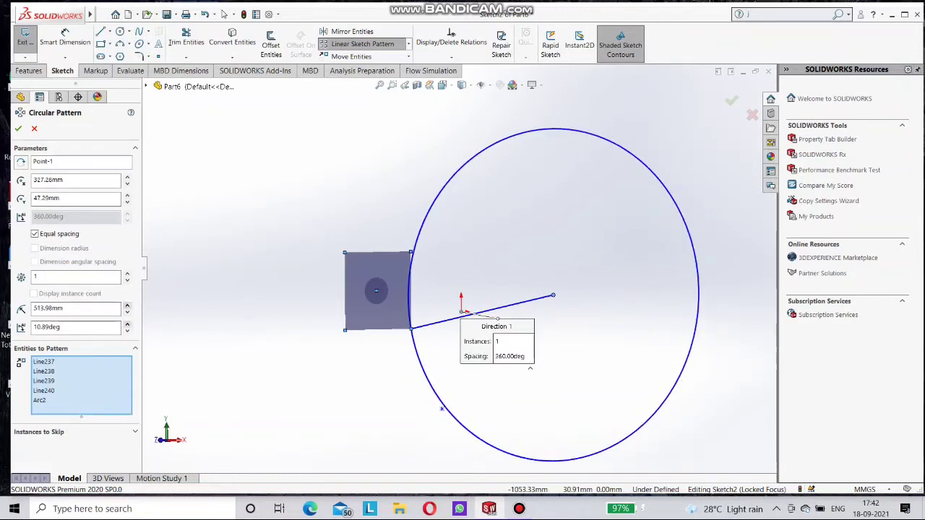
- Increase the circular pattern's arc angle in increments up to 355.87 degrees
click(128, 324)
click(127, 324)
click(127, 324)
click(127, 324)
click(127, 325)
click(127, 324)
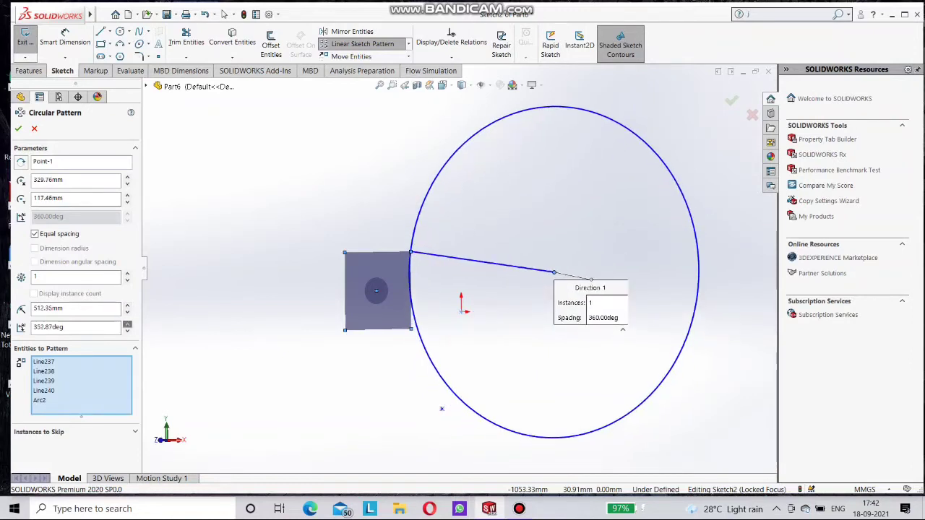
click(127, 324)
click(127, 324)
click(127, 324)
- Try 60 degrees and 90 degrees as the circular pattern's arc angle
drag(75, 328, 31, 327)
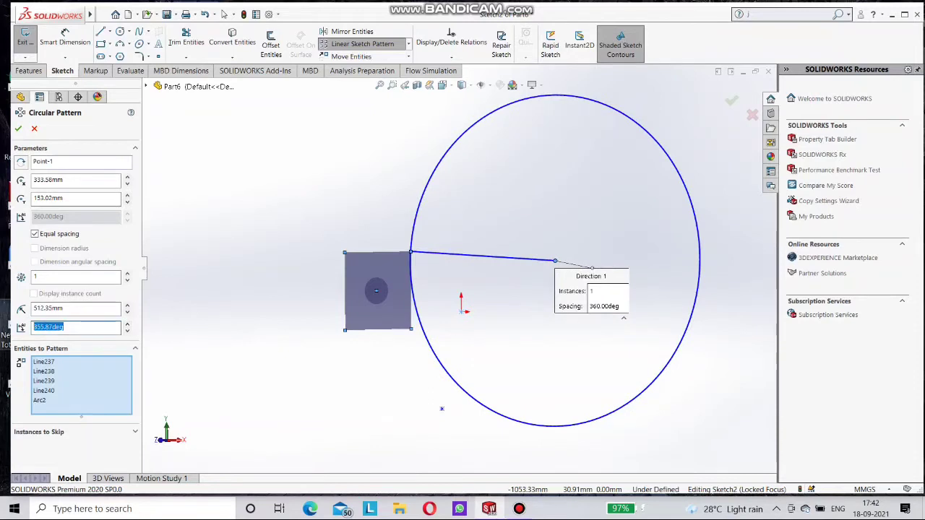
text(60)
key(Return)
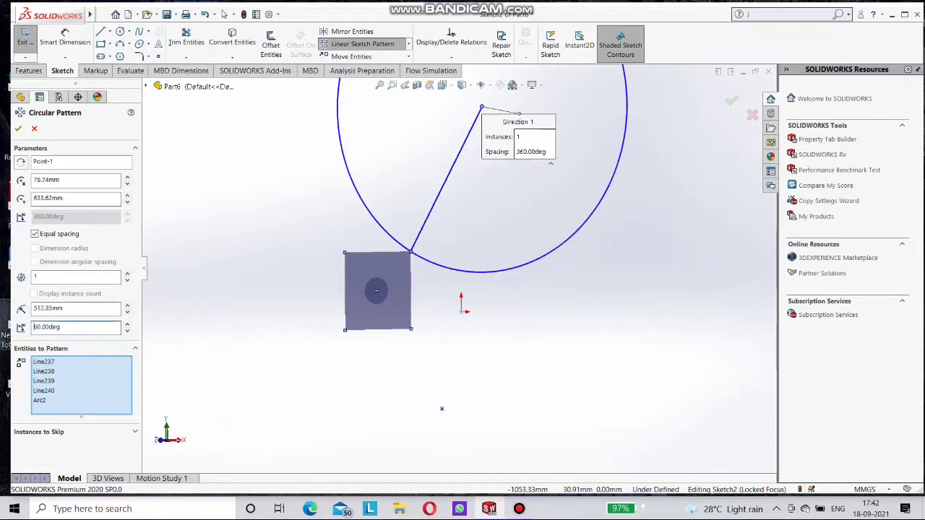
drag(72, 327, 10, 328)
key(Return)
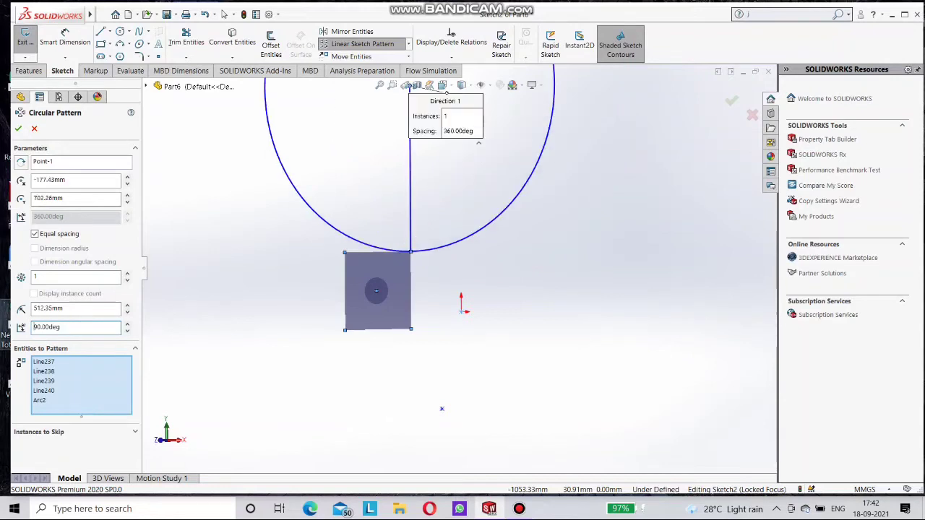
scroll(450, 336, up, 3)
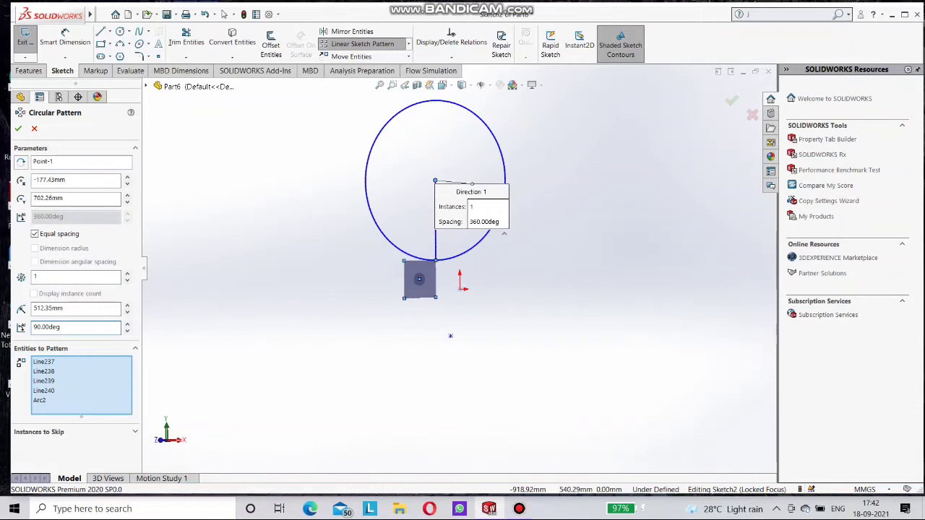
drag(64, 327, 6, 327)
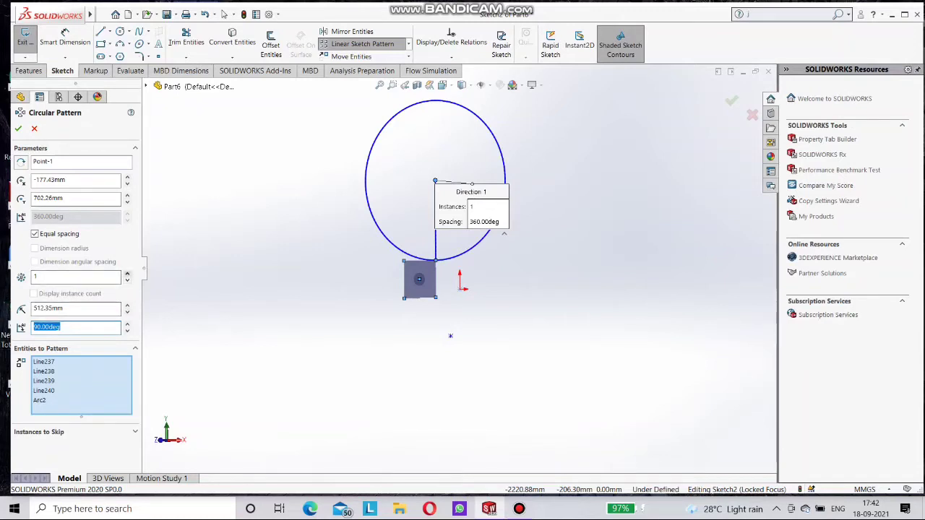
- Raise the number of instances in the circular pattern to 6
click(127, 273)
click(127, 273)
click(127, 274)
click(127, 273)
click(127, 274)
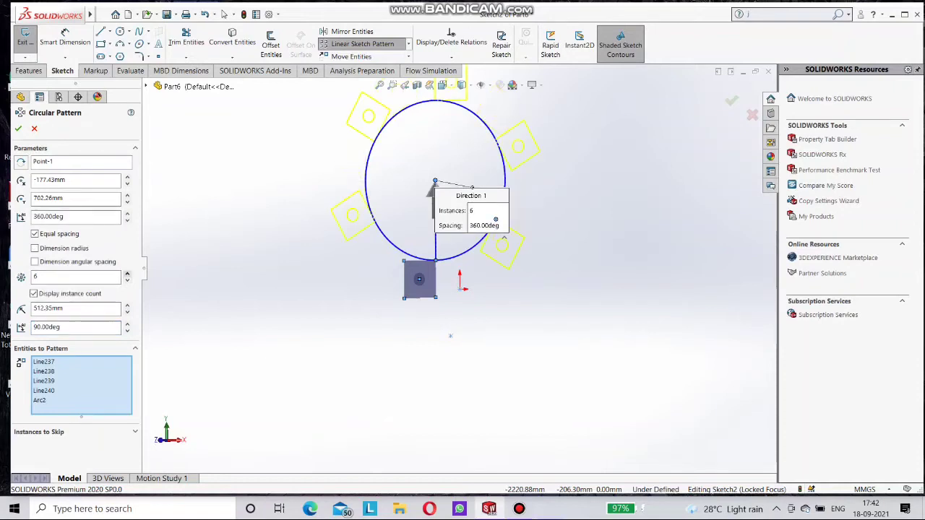
- Increase the radius of the six-instance circular pattern incrementally to 652.35 mm
click(128, 305)
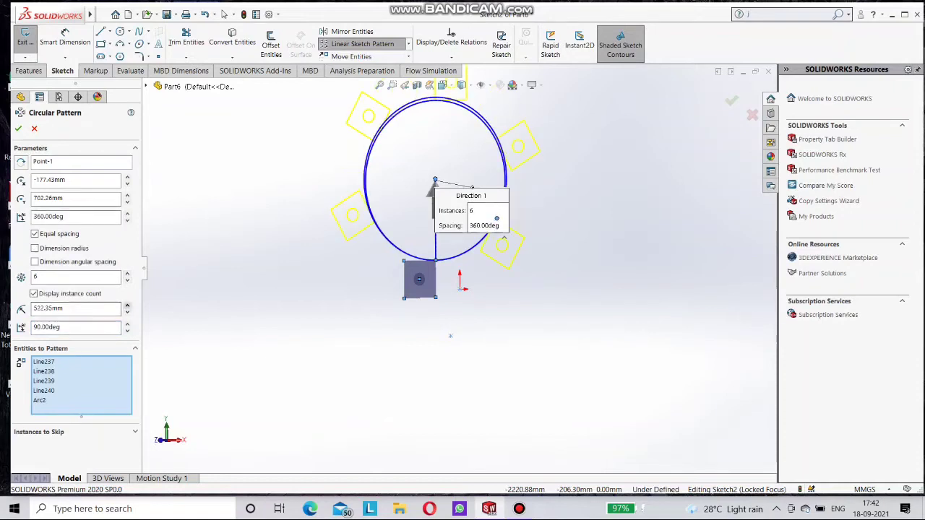
click(127, 305)
click(127, 306)
click(127, 305)
click(127, 306)
click(127, 306)
scroll(352, 250, up, 3)
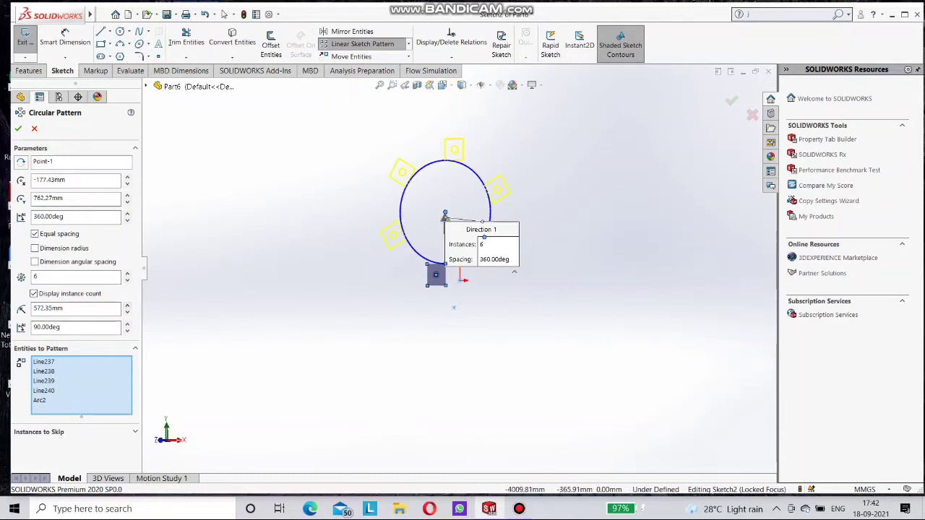
click(128, 305)
click(127, 305)
click(127, 305)
click(127, 306)
click(127, 305)
click(127, 306)
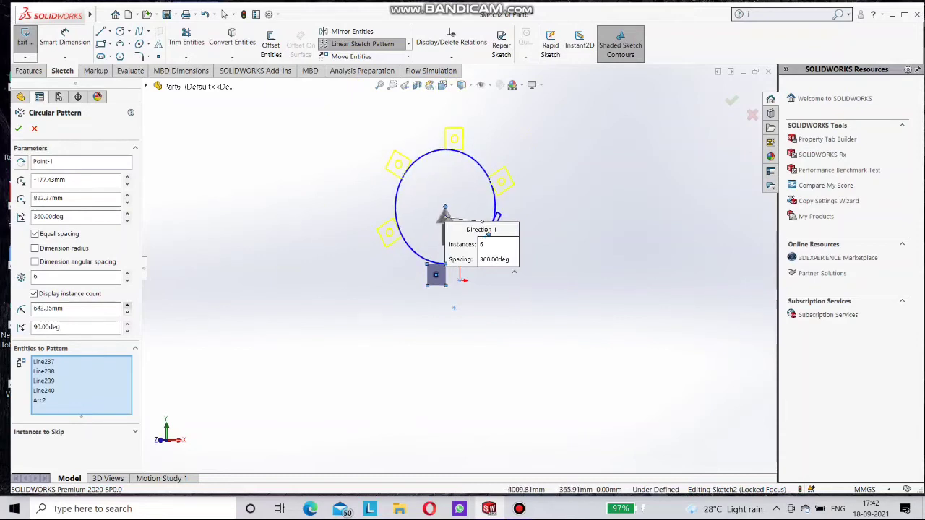
click(127, 306)
click(127, 306)
- Set the circular pattern's arc angle to 270 degrees
double_click(58, 327)
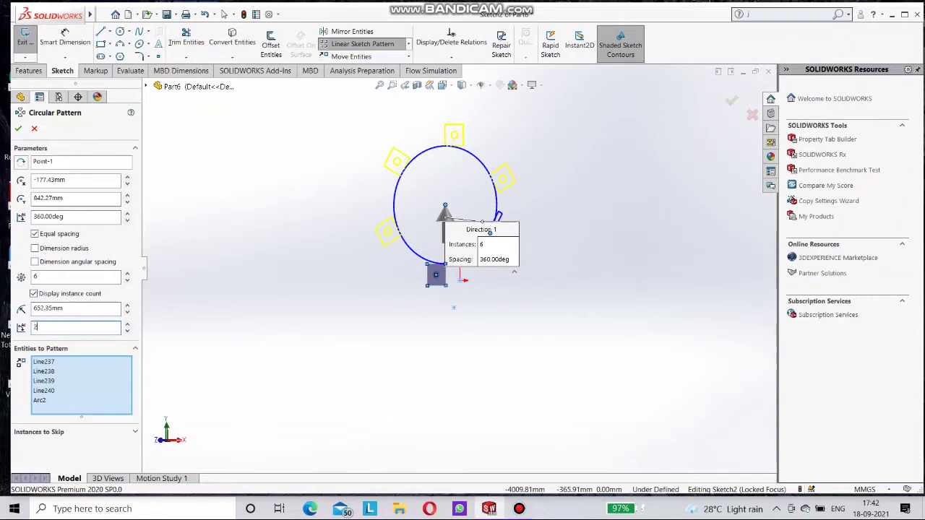
text(270)
key(Return)
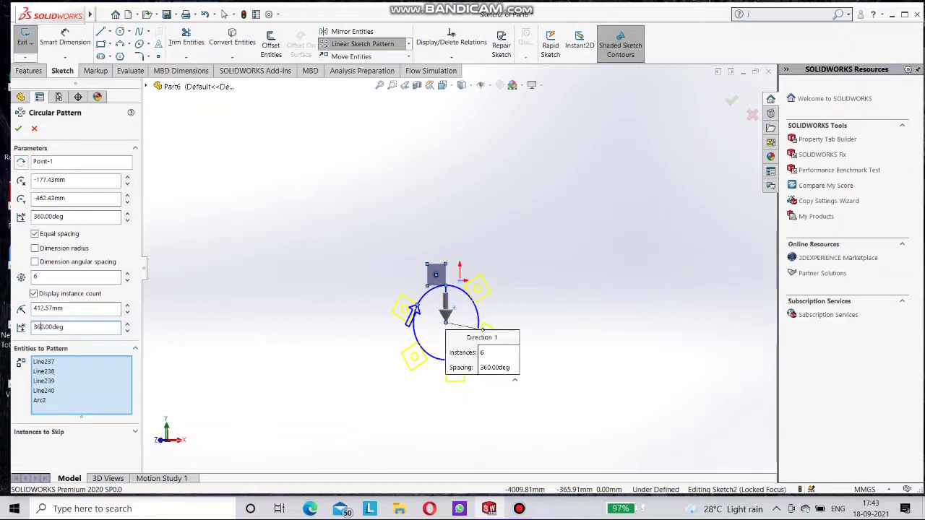
- Set the circular pattern's arc angle to 360 degrees and accept the pattern
drag(413, 312, 467, 320)
scroll(465, 316, down, 5)
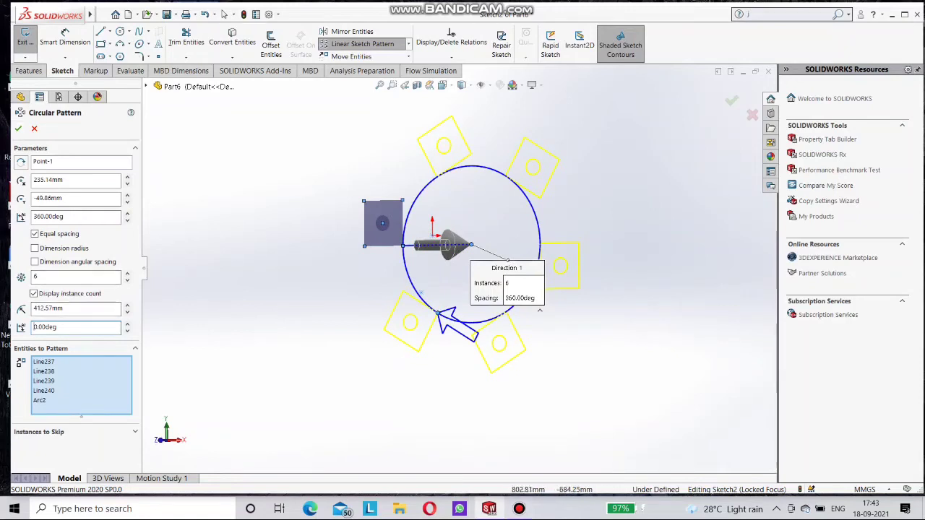
click(731, 100)
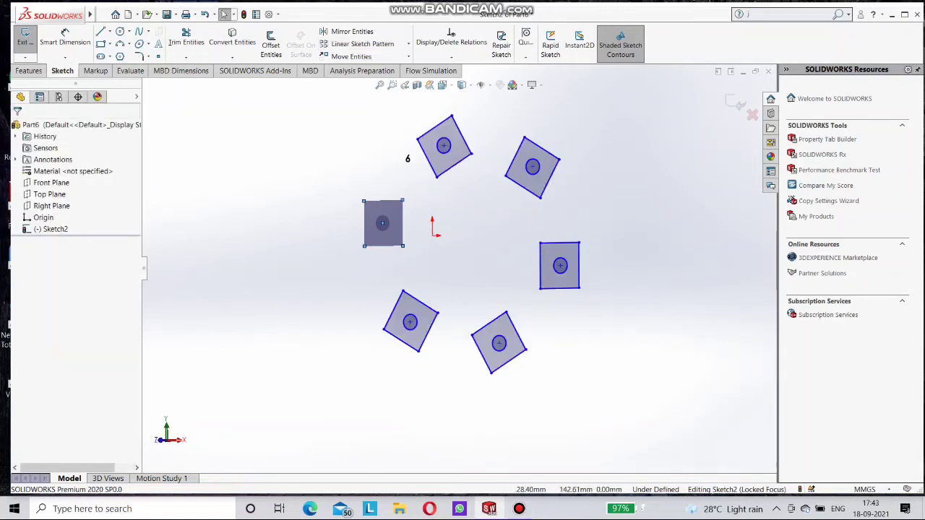
- Start an Extruded Boss/Base from the patterned rectangle above and right of the origin, with a blind depth of 680 mm
middle_drag(477, 246, 444, 253)
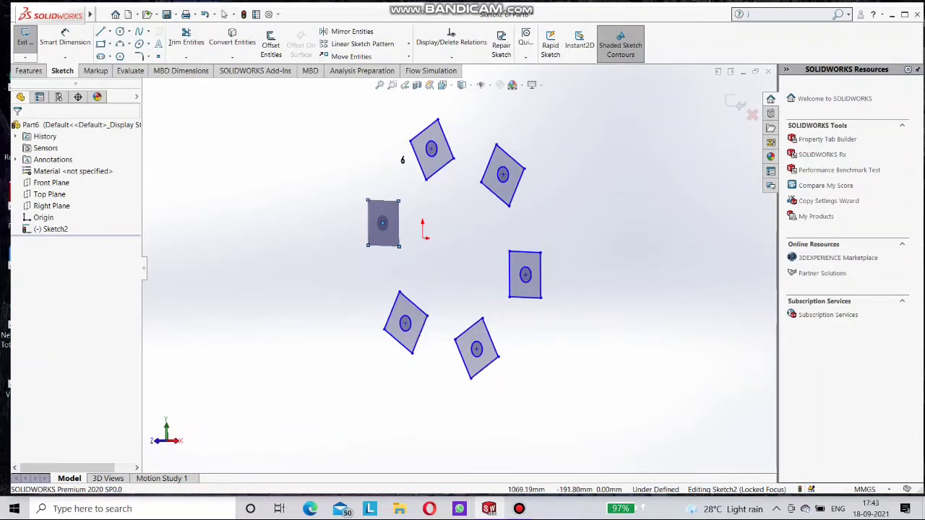
click(29, 70)
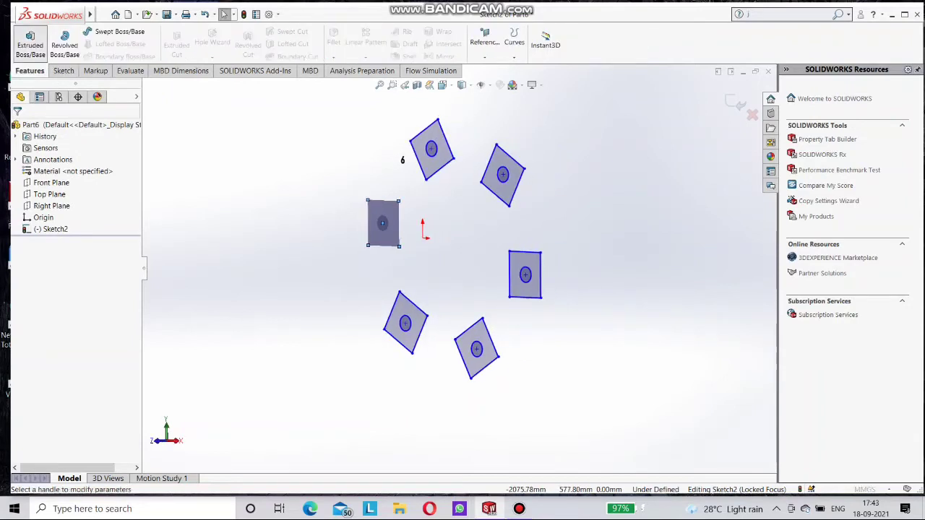
click(30, 43)
click(495, 176)
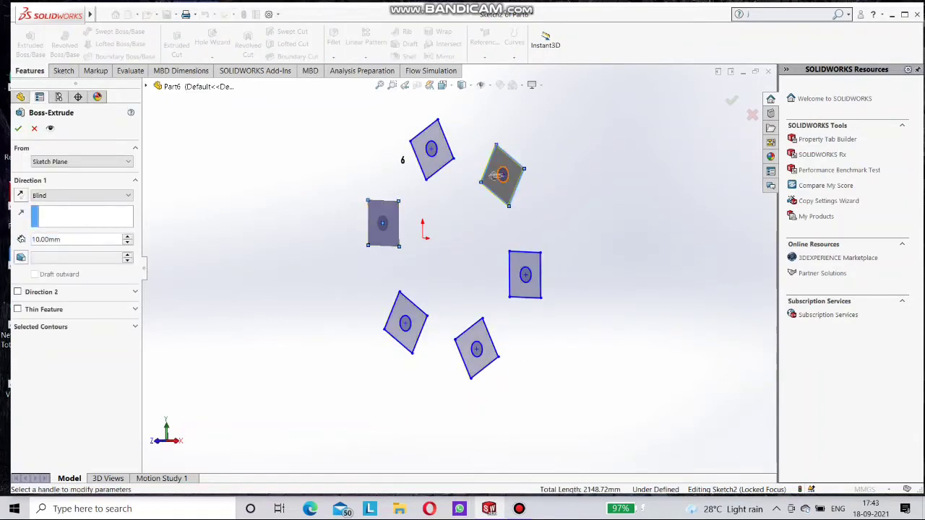
drag(495, 176, 403, 181)
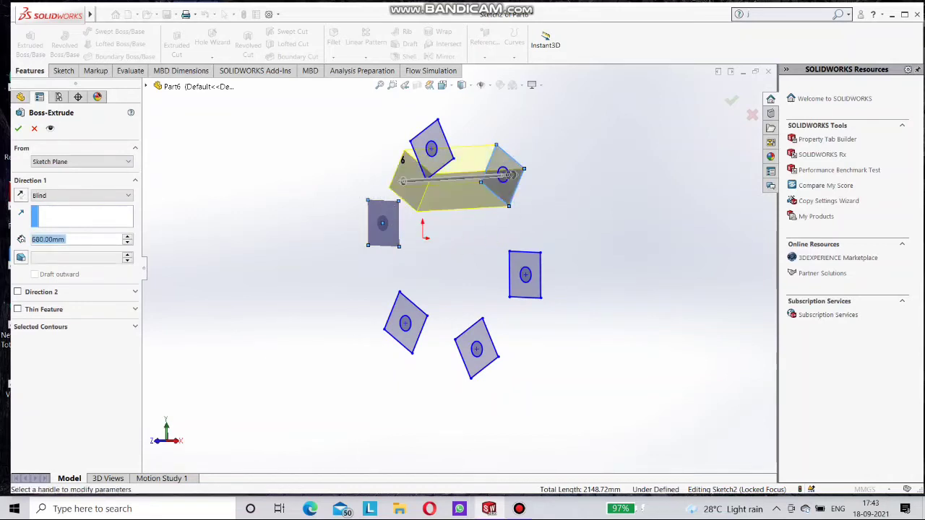
- Add the other five patterned rectangles to the 680 mm extrusion
click(525, 288)
click(466, 350)
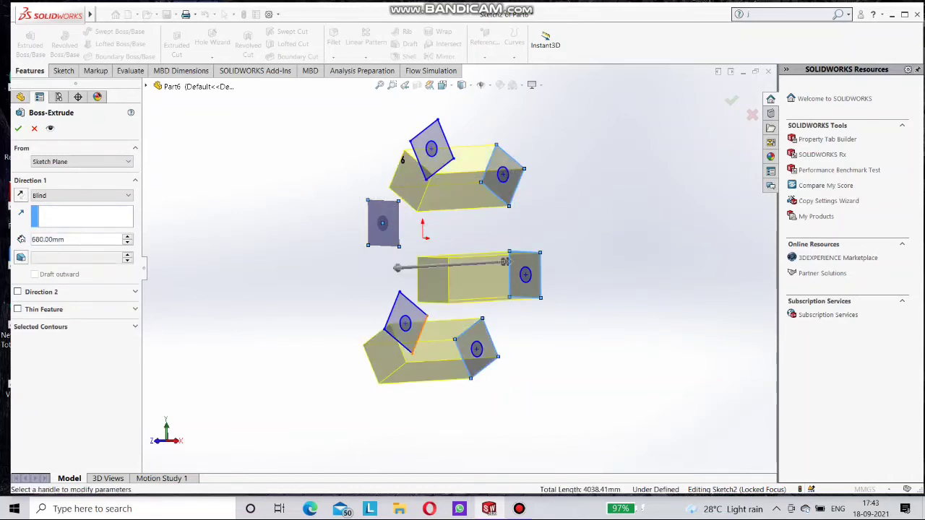
click(405, 323)
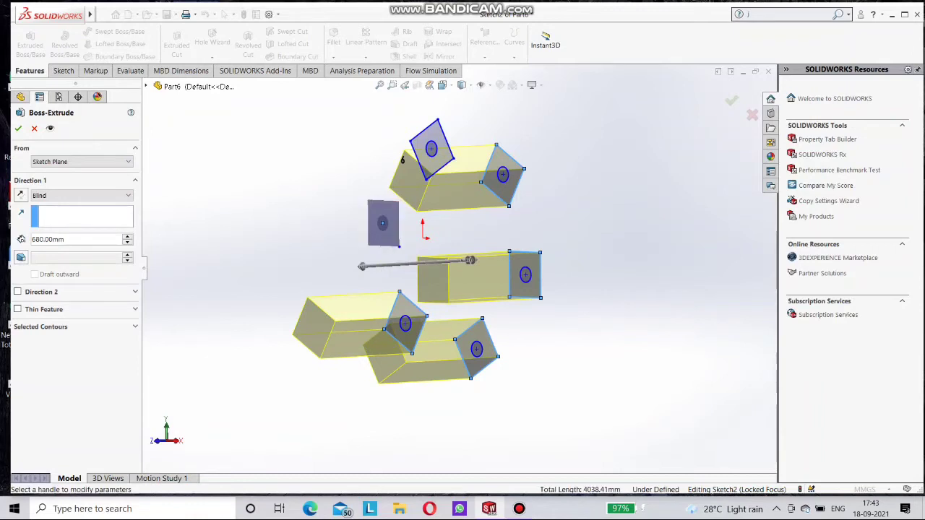
click(383, 222)
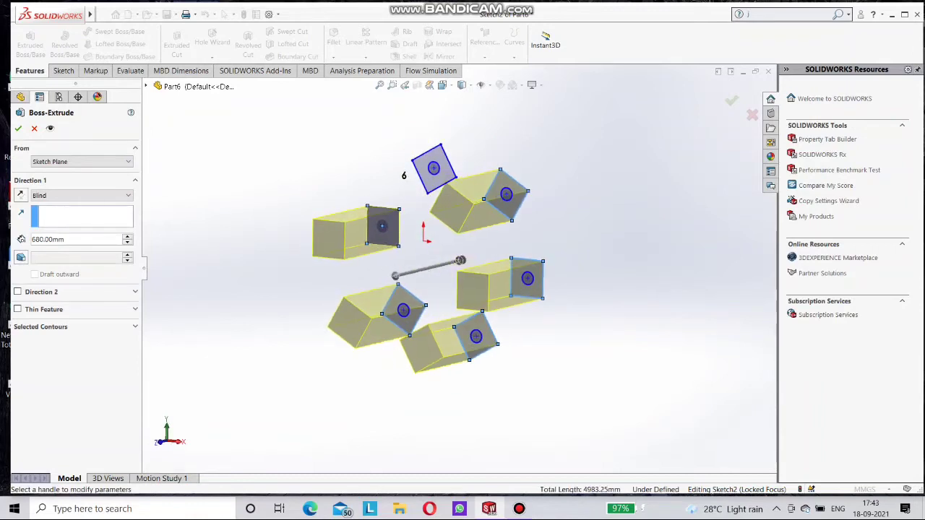
click(435, 172)
- View the extrusion preview from behind and add the inner circle of the rectangle nearest the instance-count label to the extrusion
middle_drag(435, 174, 507, 177)
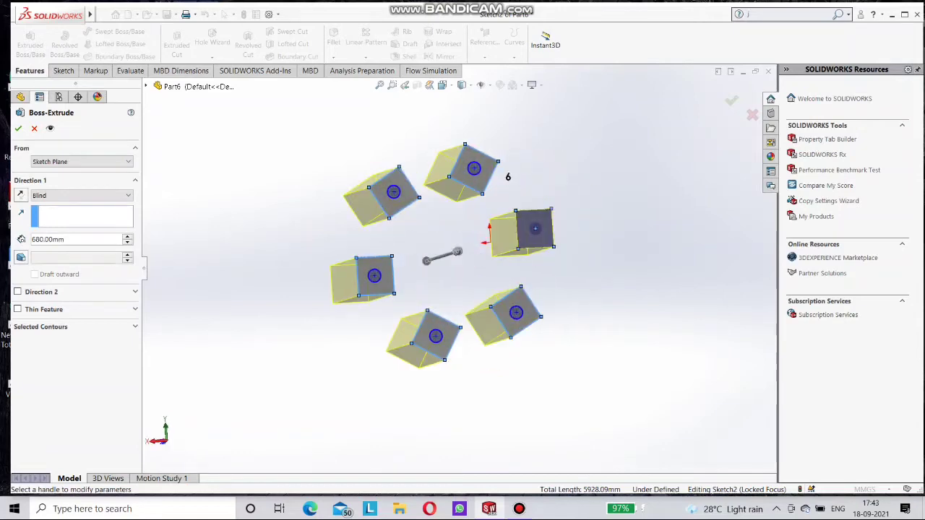
scroll(549, 221, down, 5)
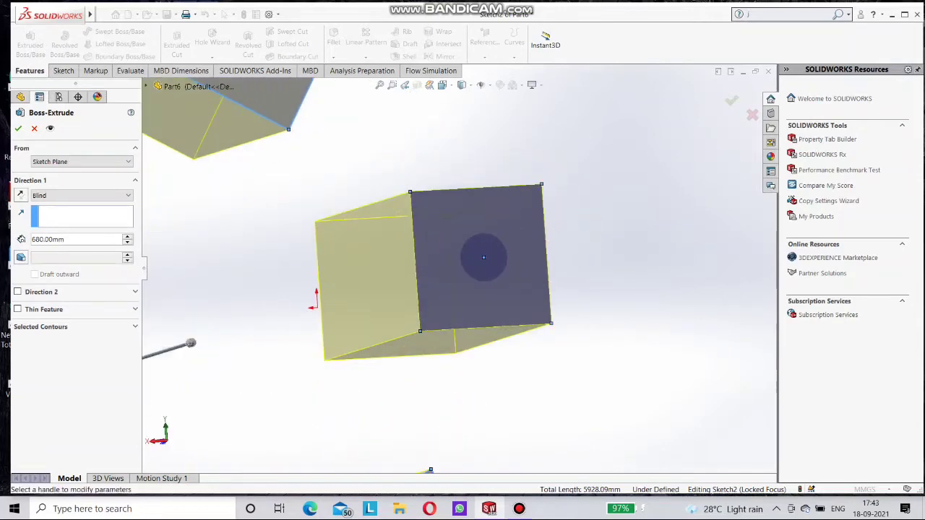
scroll(456, 267, up, 5)
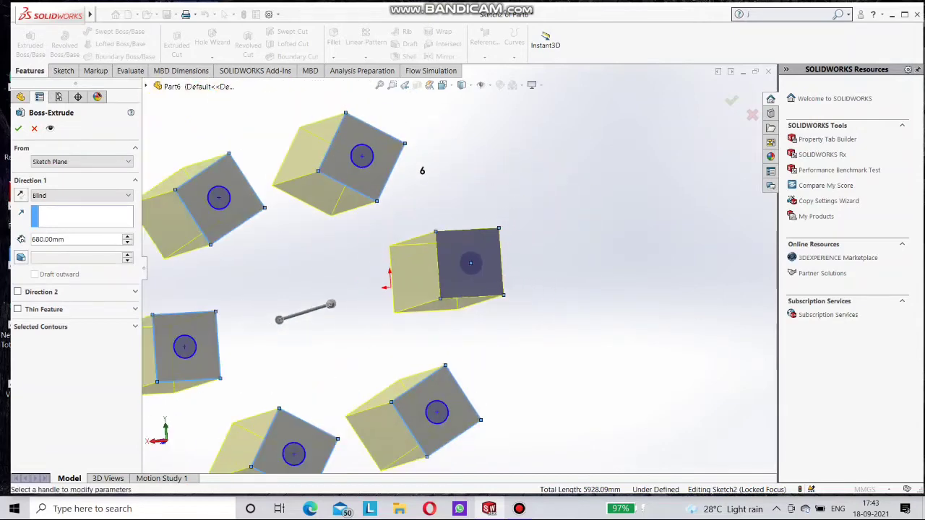
click(370, 164)
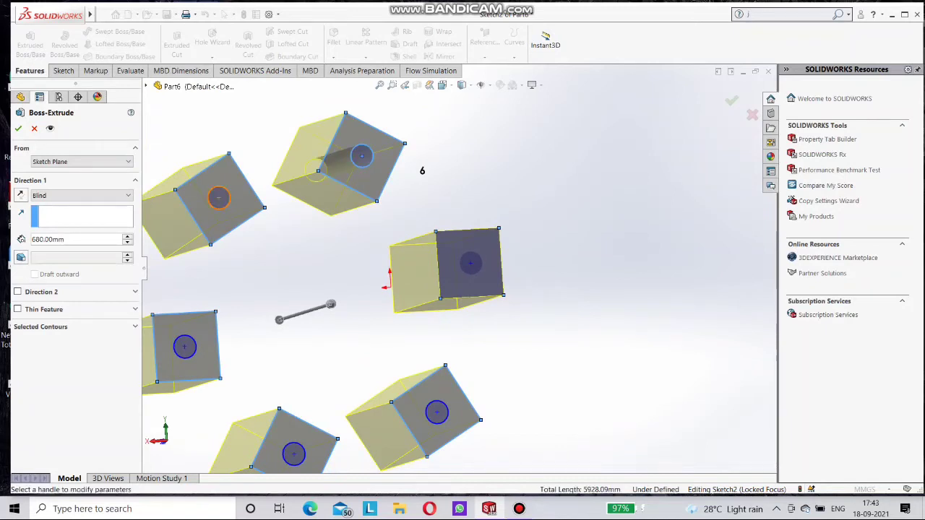
scroll(457, 268, up, 3)
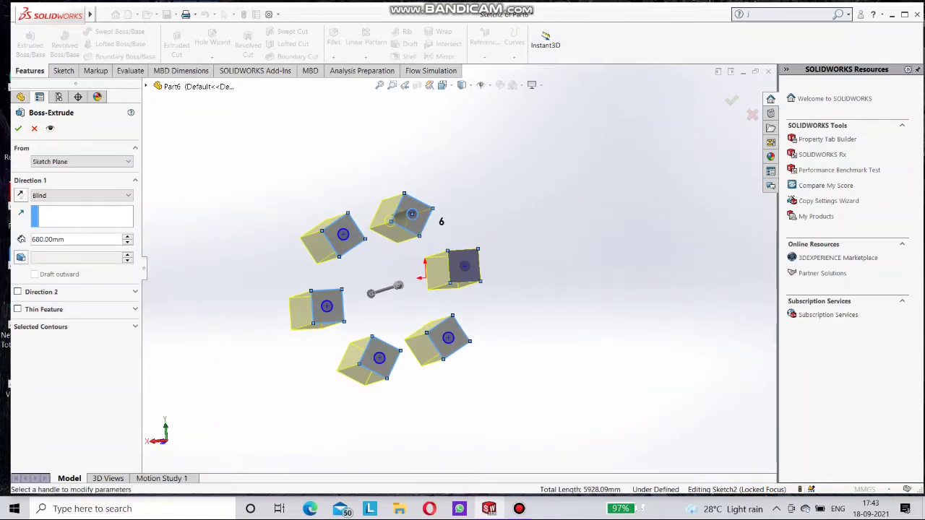
- Accept the 680 mm extrusion of the six patterned rectangles and inspect the block with the circular hole
middle_drag(457, 268, 600, 285)
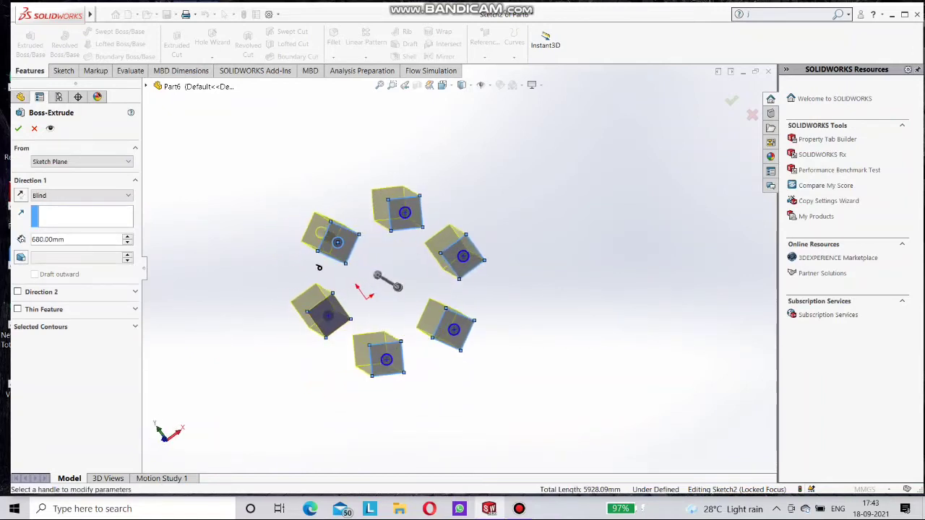
middle_drag(319, 268, 319, 267)
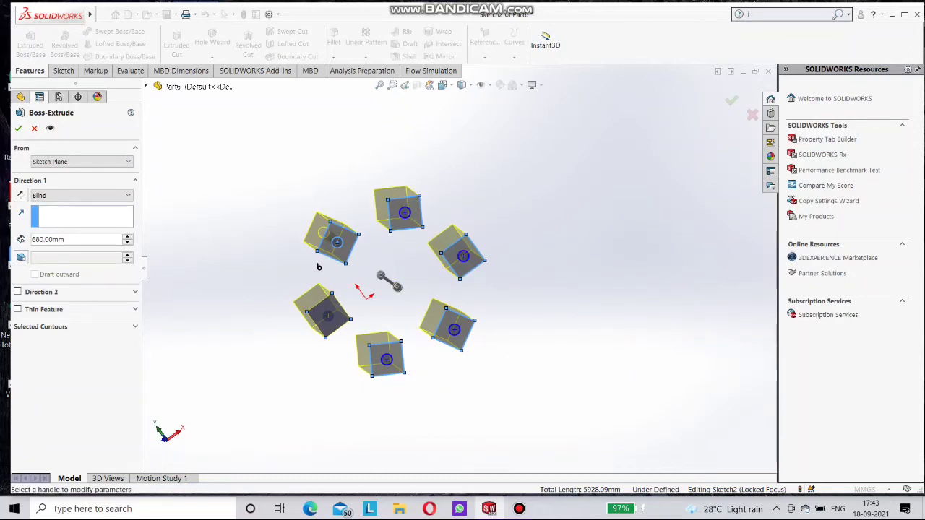
click(732, 101)
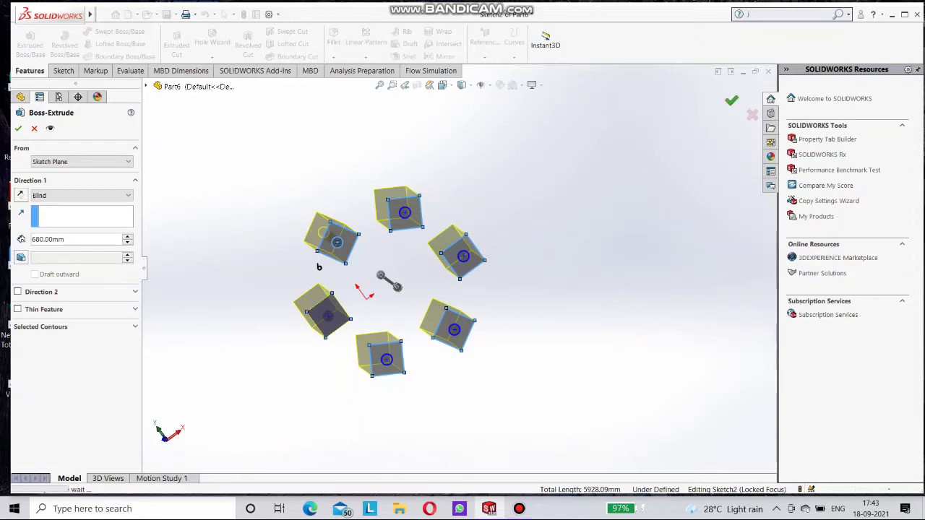
middle_drag(462, 282, 401, 208)
click(371, 319)
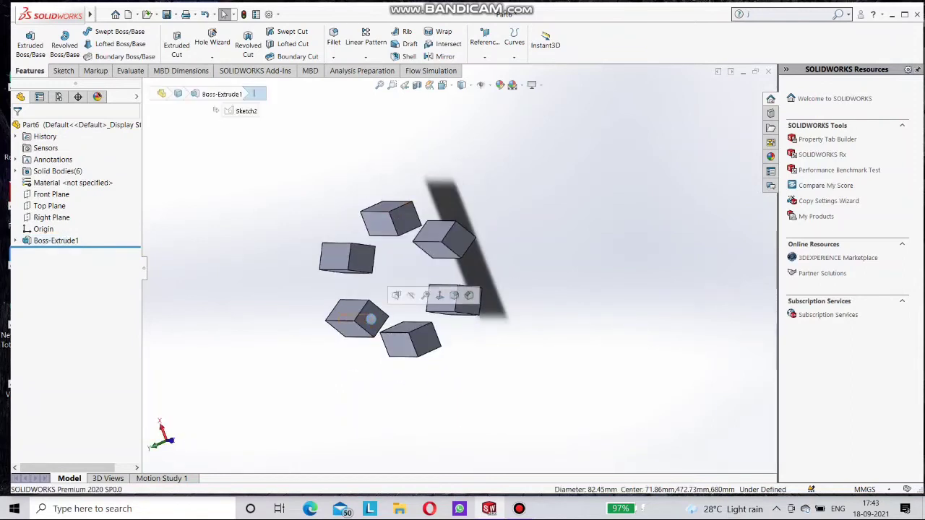
- Reopen the extrusion's definition twice to examine its selected contours around the block with the hole, keeping the settings
right_click(56, 240)
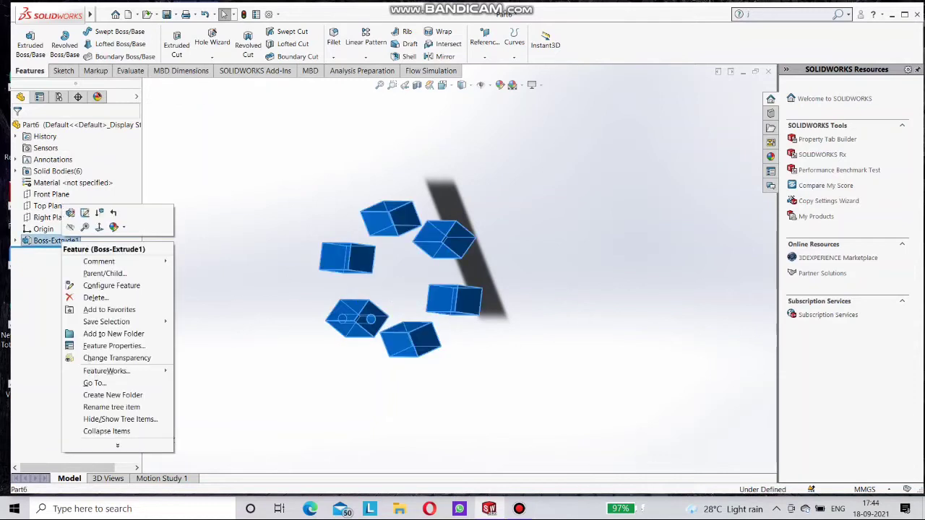
click(68, 215)
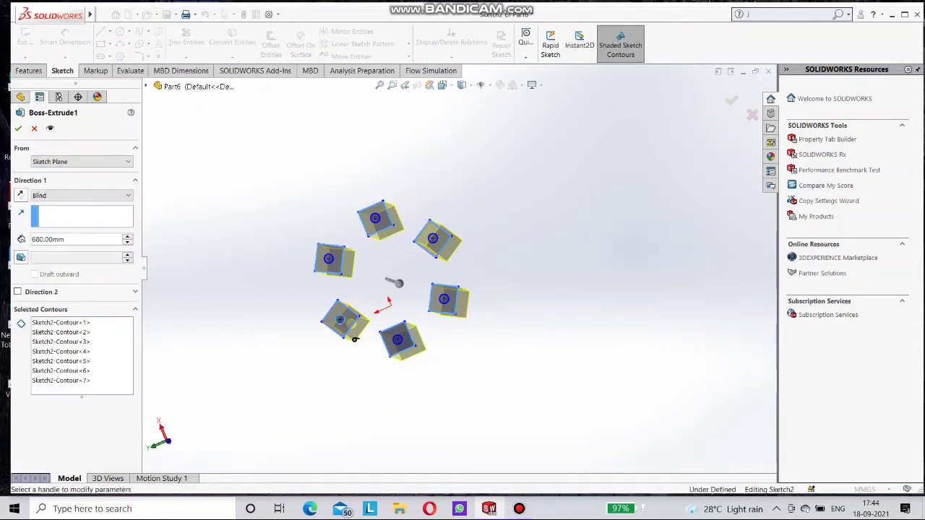
key(Return)
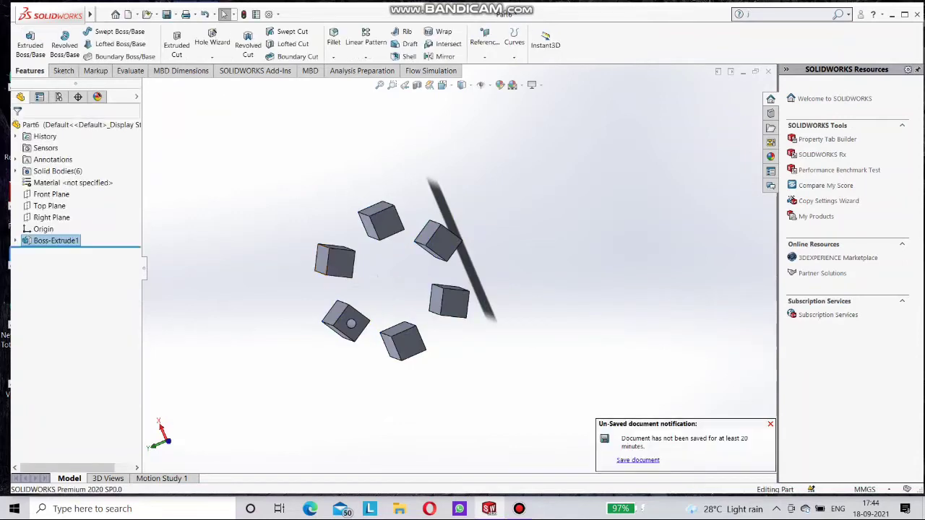
click(350, 323)
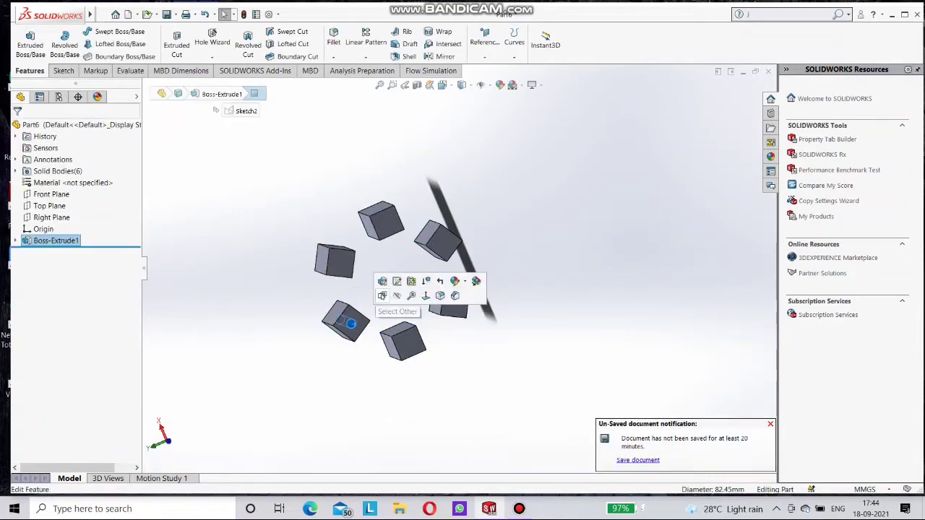
click(382, 281)
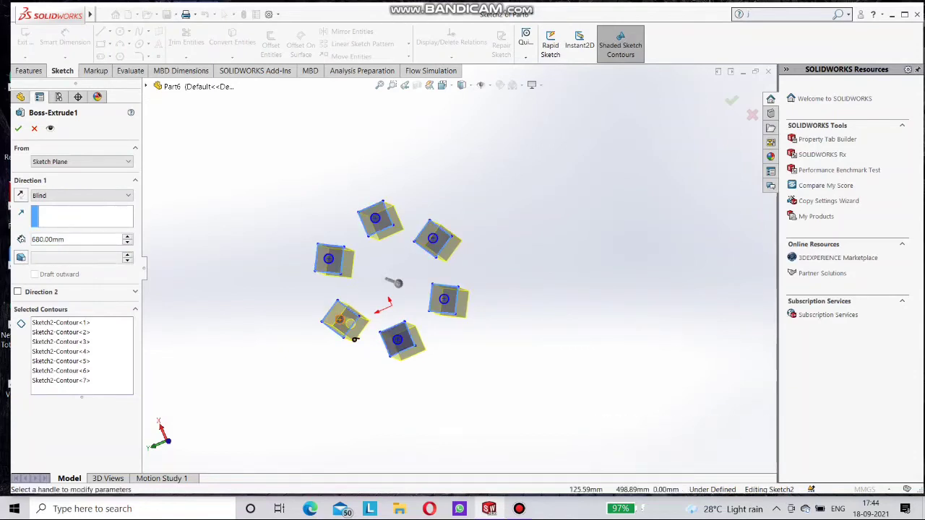
scroll(354, 339, down, 5)
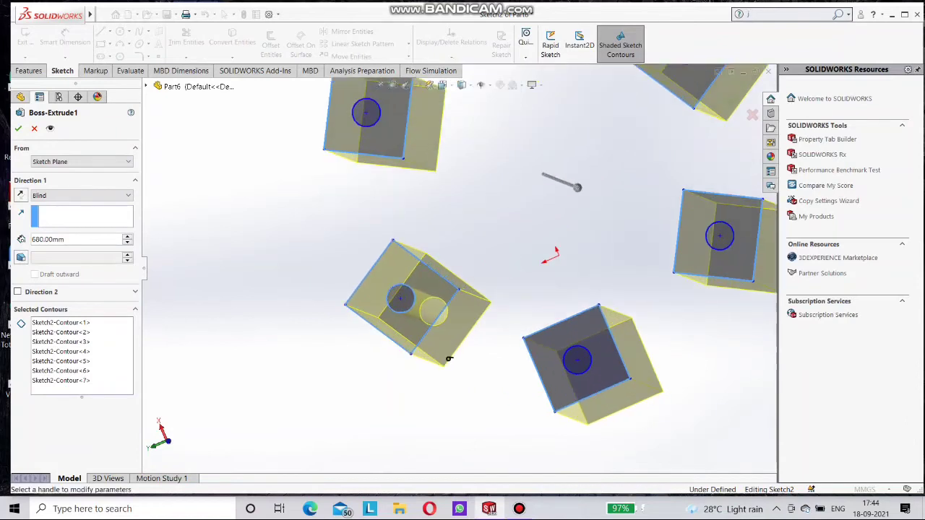
key(Return)
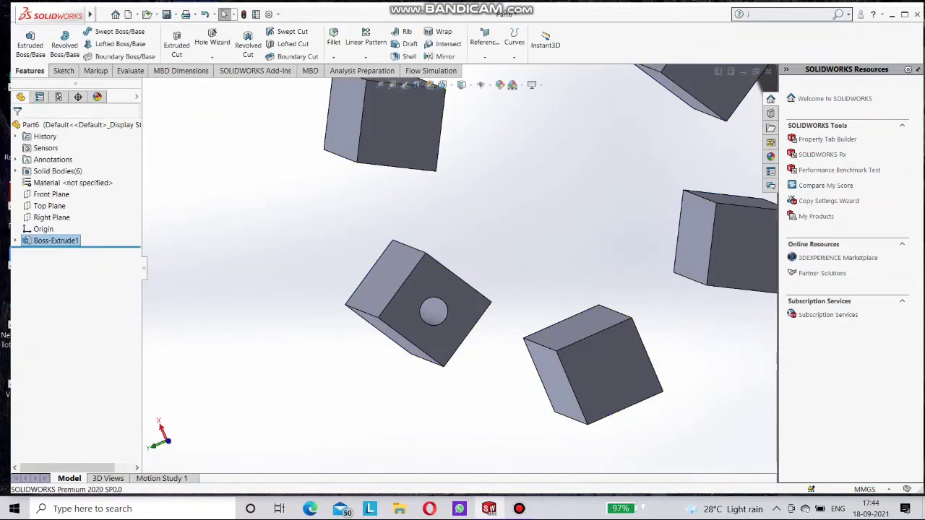
scroll(437, 299, up, 5)
middle_drag(452, 284, 580, 221)
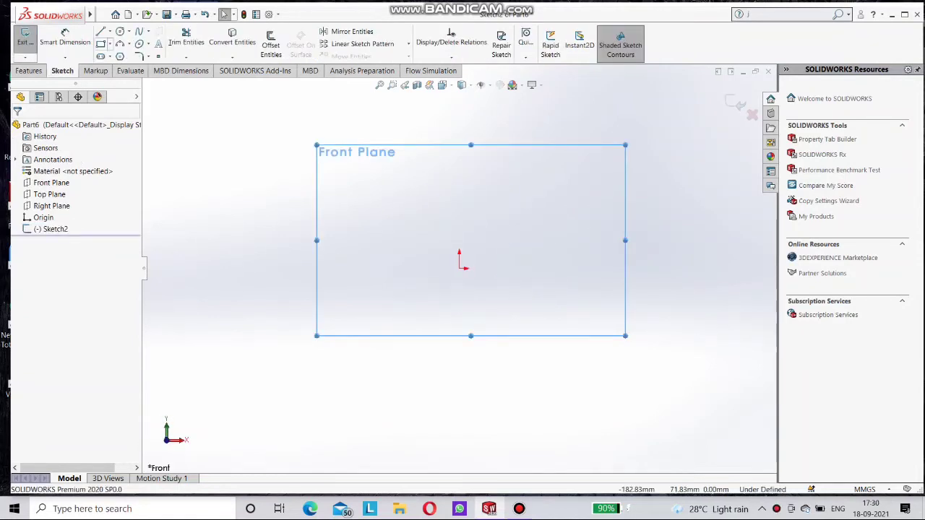
- Sketch a corner rectangle about 76 mm wide around the origin on the Front Plane, with a circle about 11.8 mm in radius at its centre
click(101, 44)
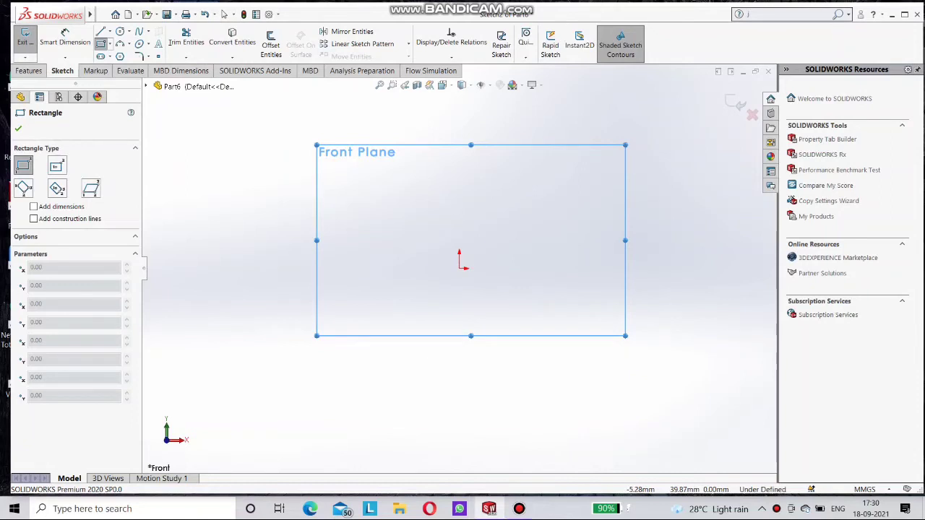
click(445, 195)
click(576, 308)
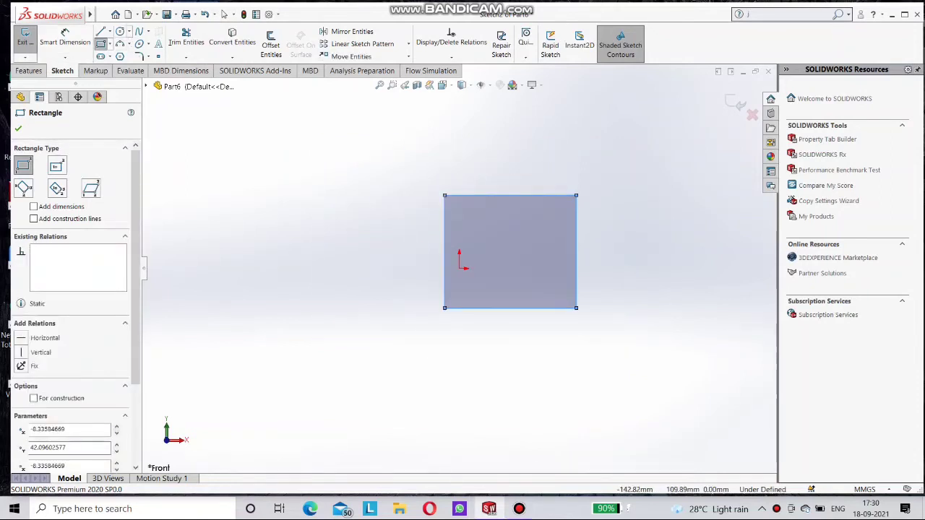
click(120, 31)
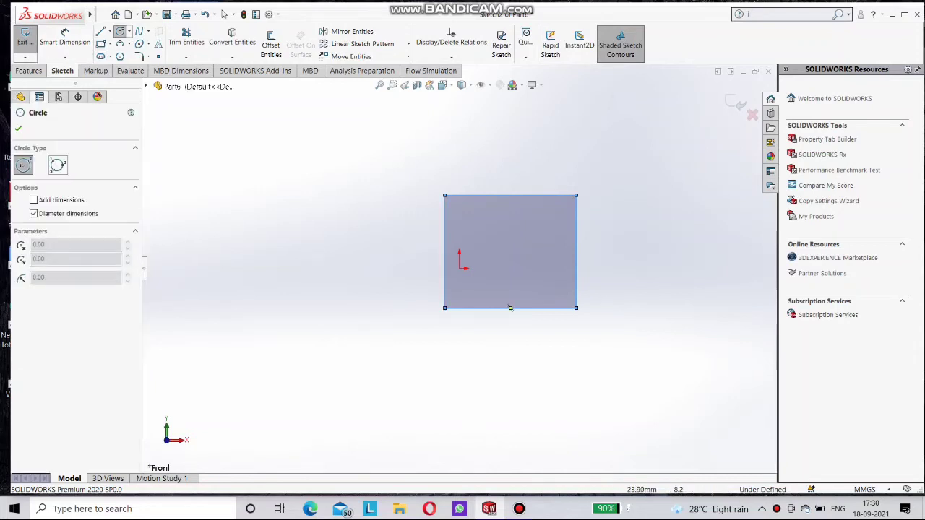
click(510, 252)
click(525, 266)
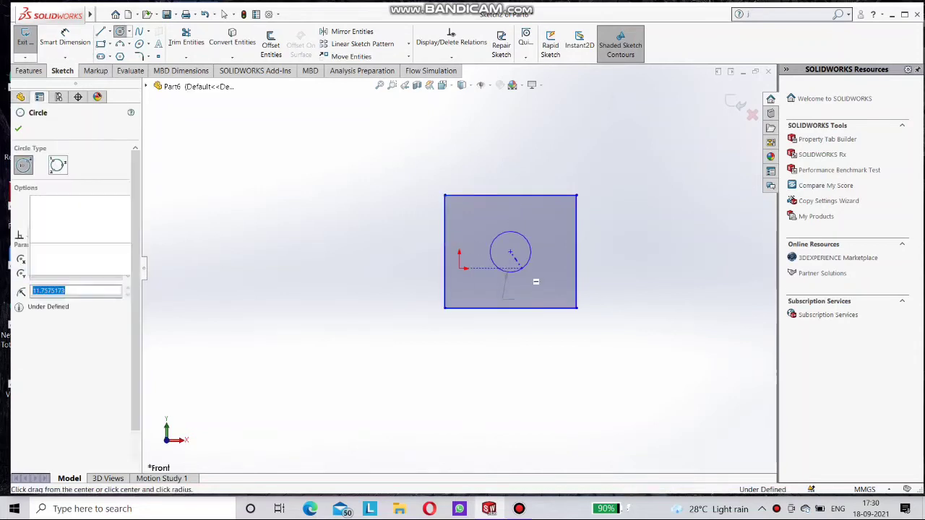
- Dimension the rectangle 100 mm wide along its lower edge and 80 mm high
click(66, 36)
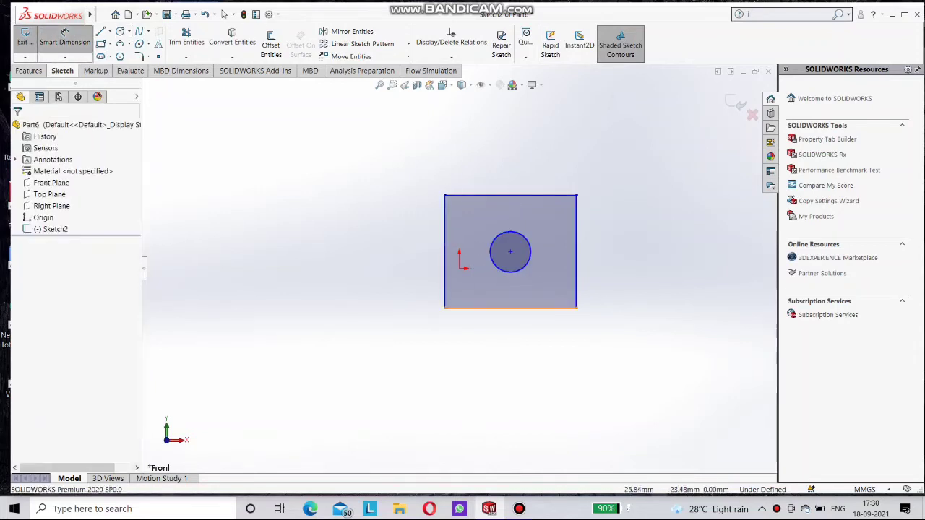
click(506, 308)
click(504, 332)
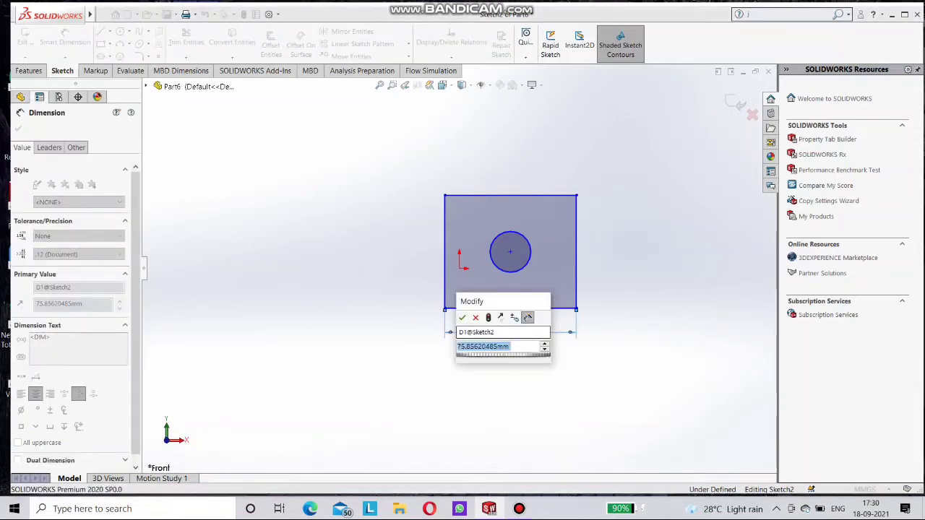
text(100)
key(Return)
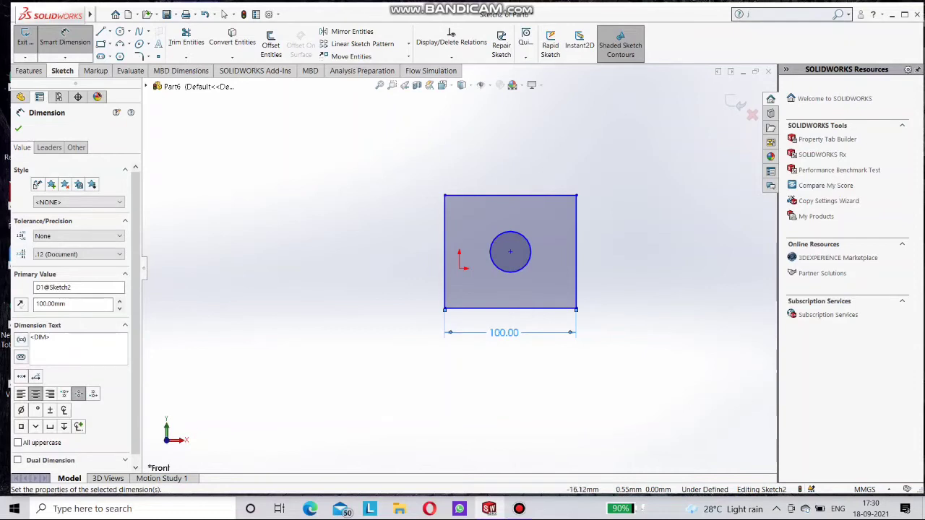
click(444, 272)
click(411, 273)
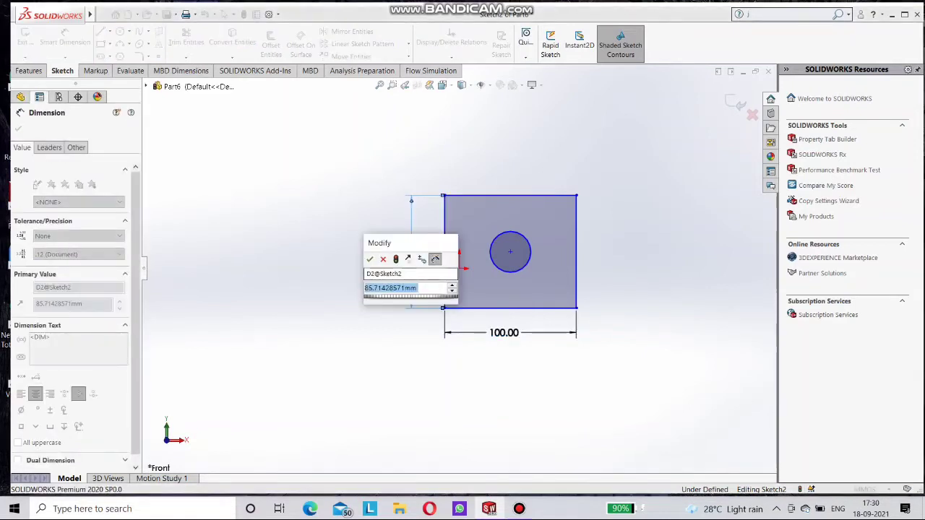
text(80)
key(Return)
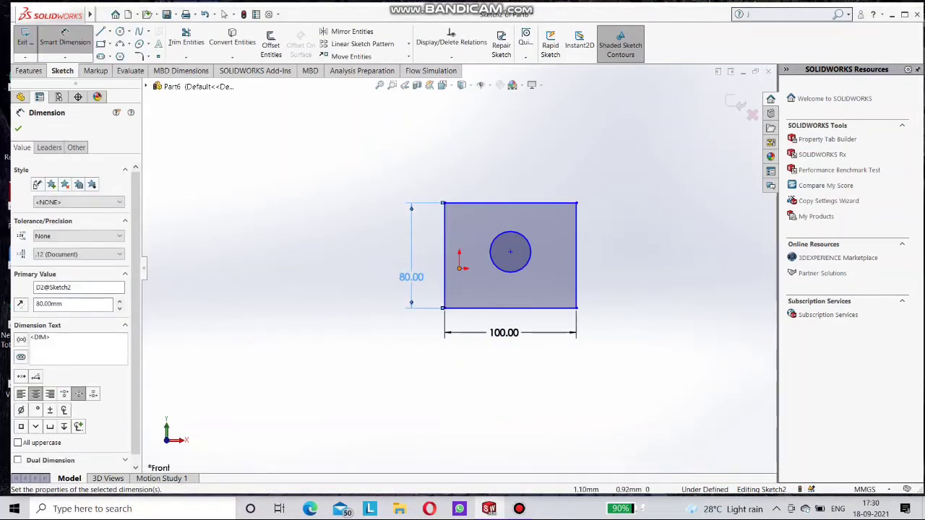
- Dimension the inner circle's diameter as 30 mm
click(530, 252)
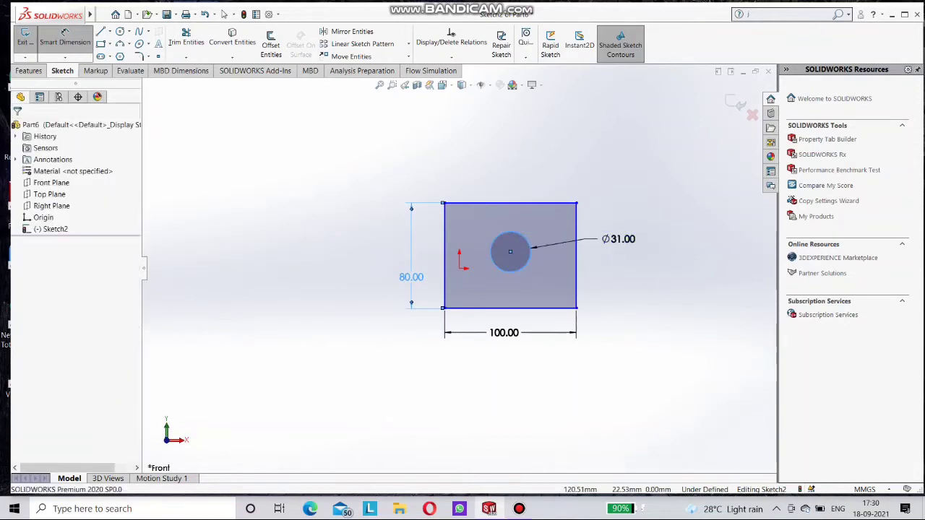
click(615, 246)
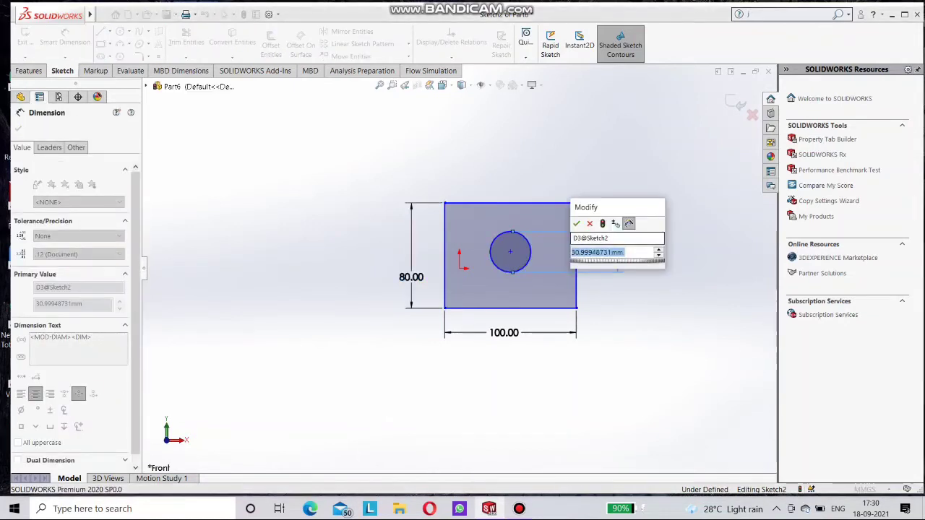
text(30)
key(Return)
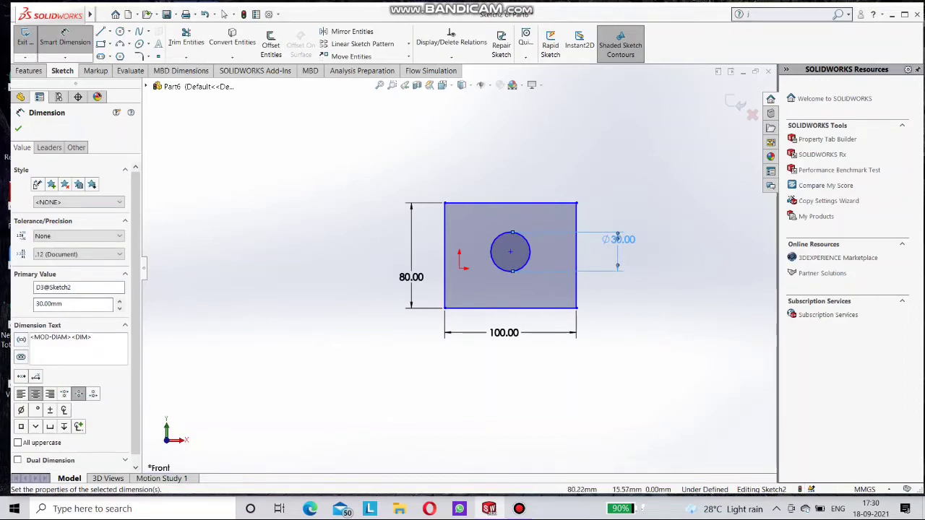
- Start a Linear Sketch Pattern along the X-axis with the rectangle's four edges as the entities to pattern
scroll(458, 269, up, 5)
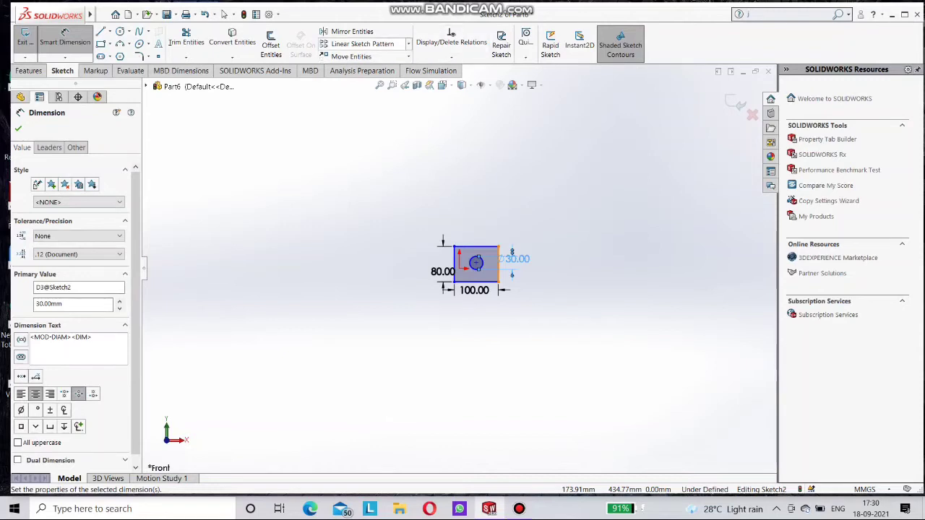
click(362, 44)
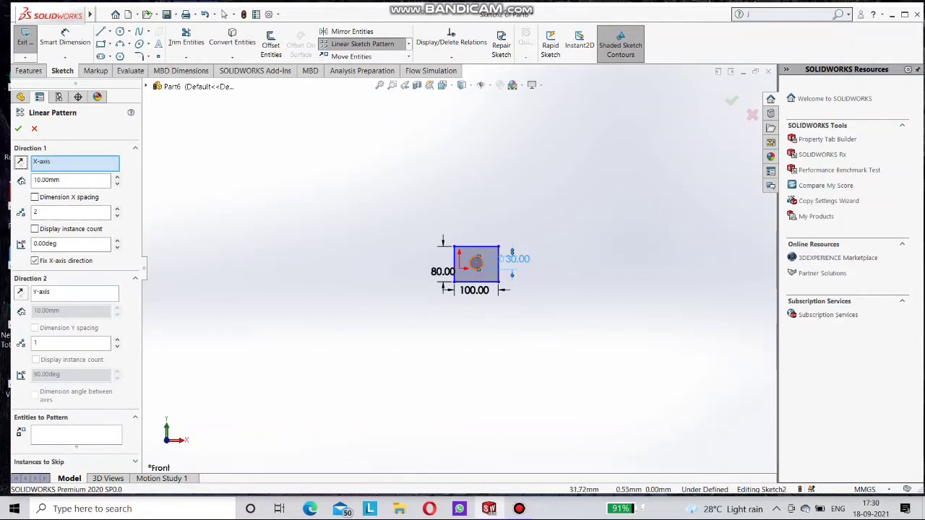
click(477, 247)
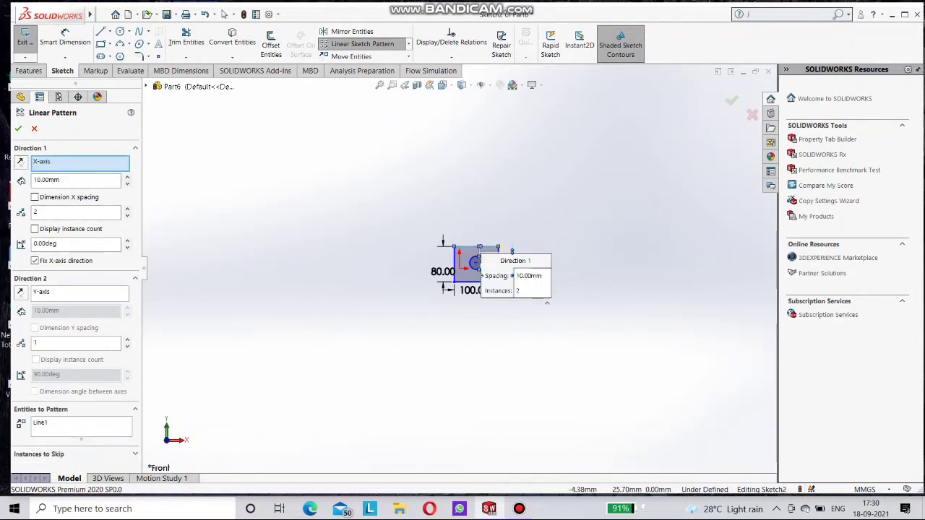
click(455, 267)
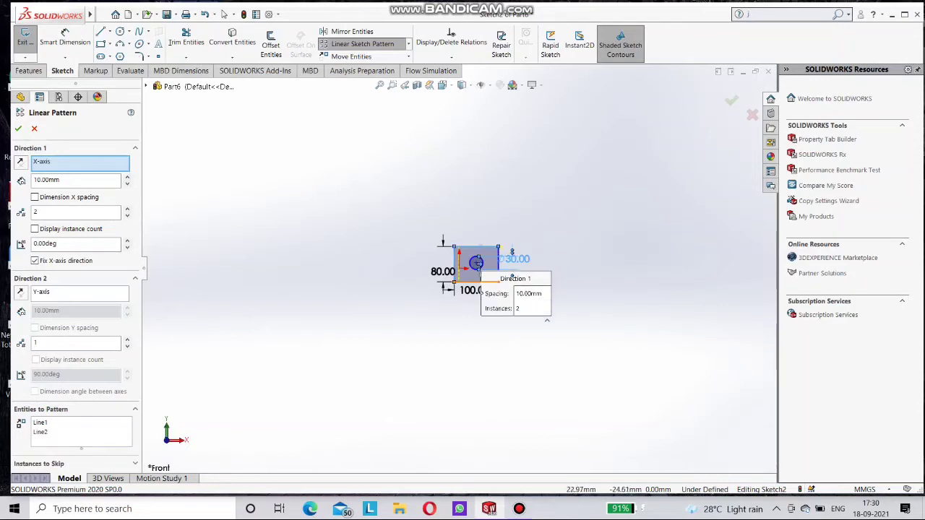
click(469, 282)
click(497, 265)
scroll(501, 264, down, 5)
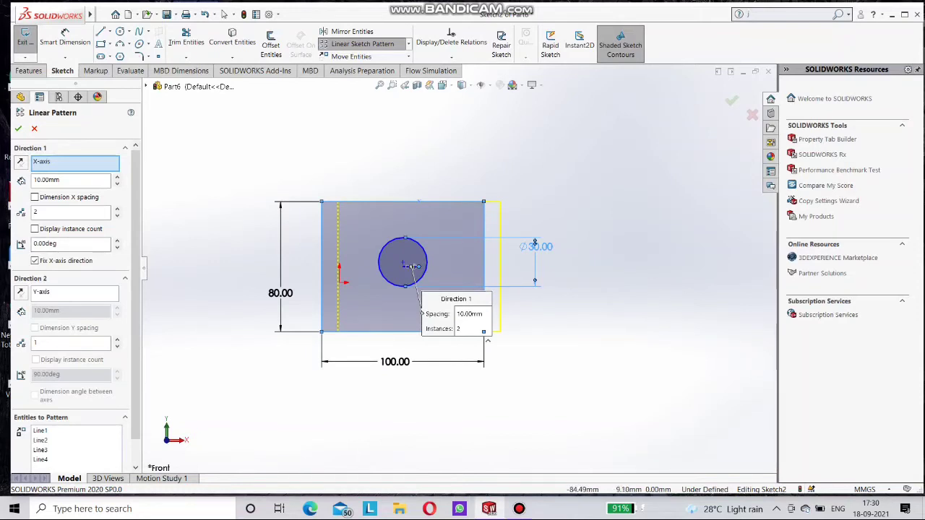
- Set the linear pattern's X-axis spacing to 110 mm and its number of instances to 5
double_click(64, 180)
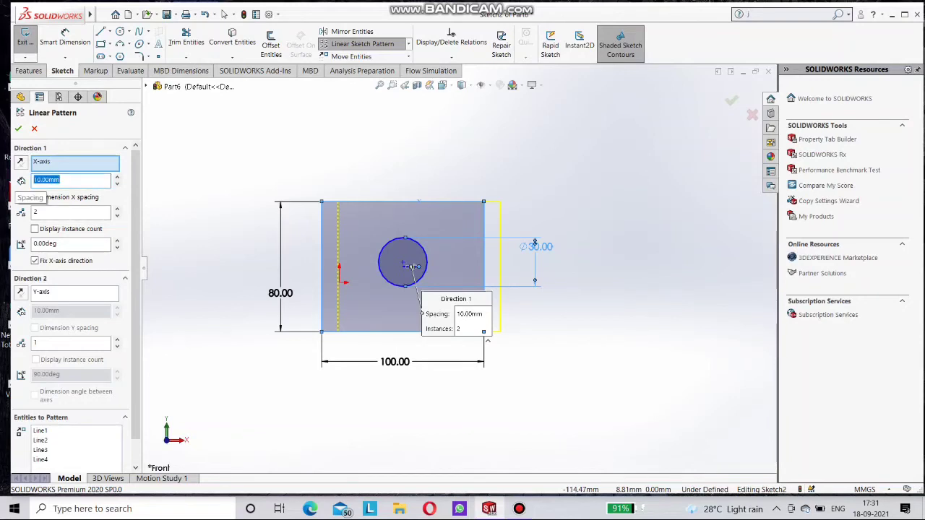
text(110)
key(Return)
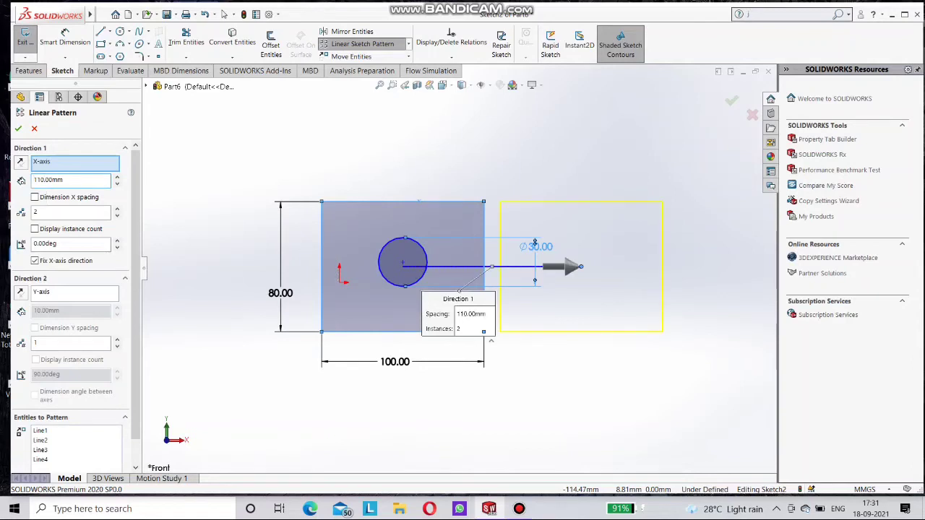
scroll(459, 270, up, 3)
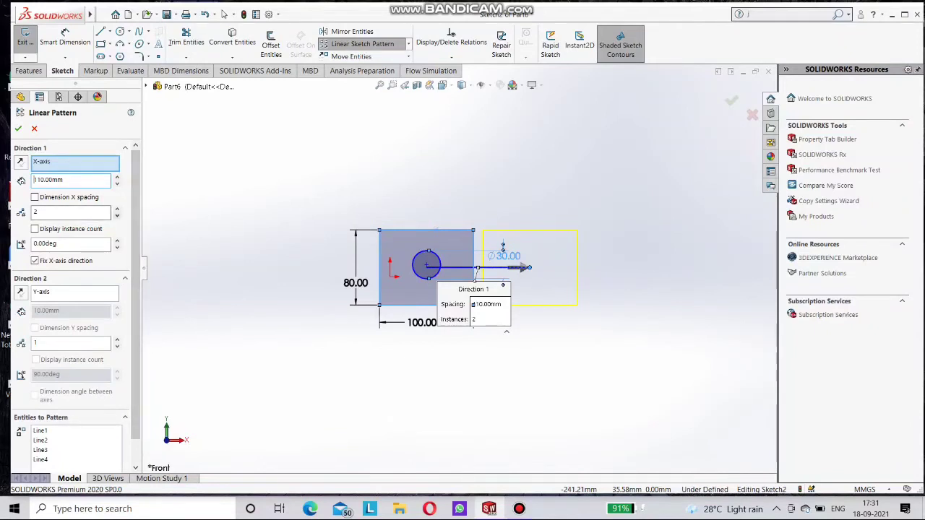
click(117, 208)
click(116, 208)
click(116, 208)
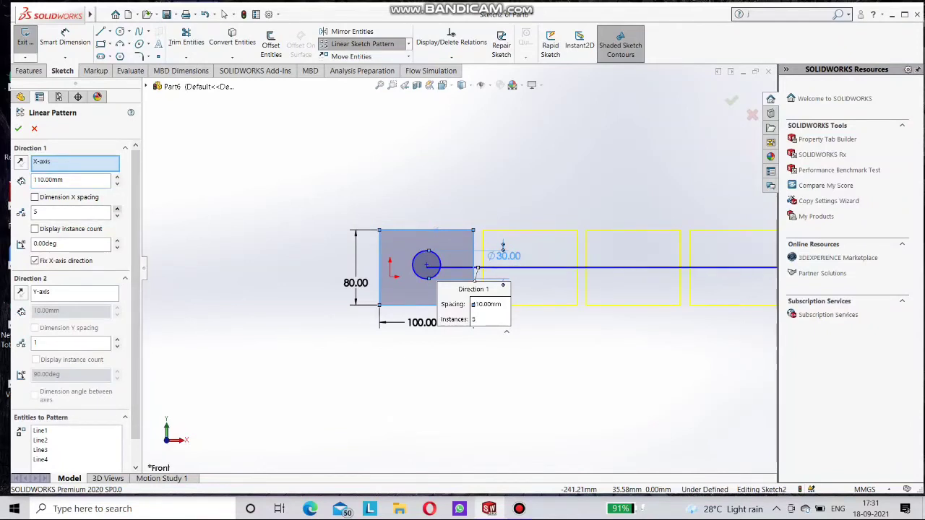
scroll(575, 290, up, 4)
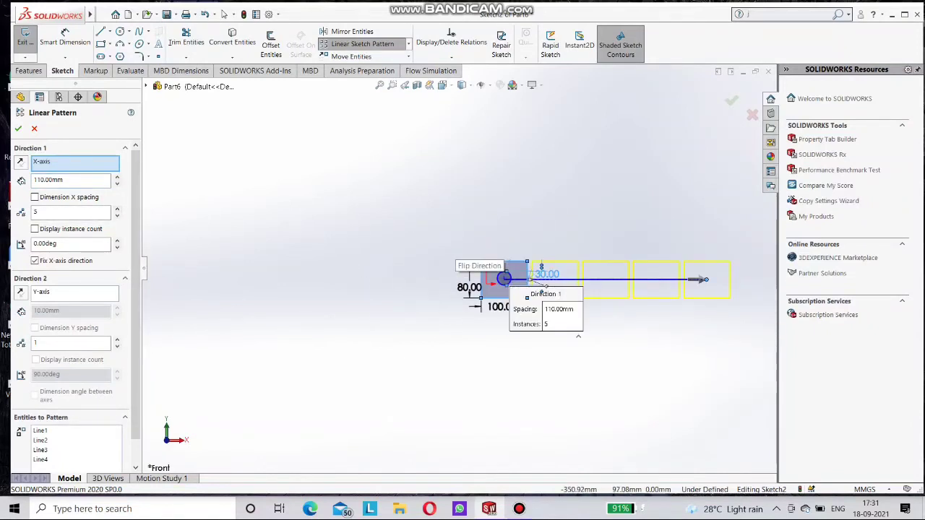
scroll(704, 349, down, 1)
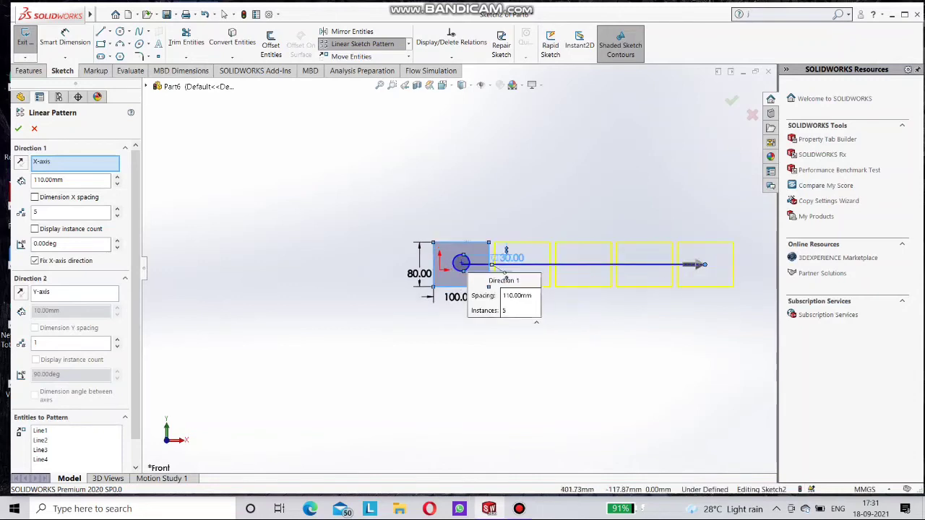
- Set the X-axis linear pattern's number of instances to 9 and apply the pattern
scroll(689, 372, up, 4)
scroll(688, 371, down, 3)
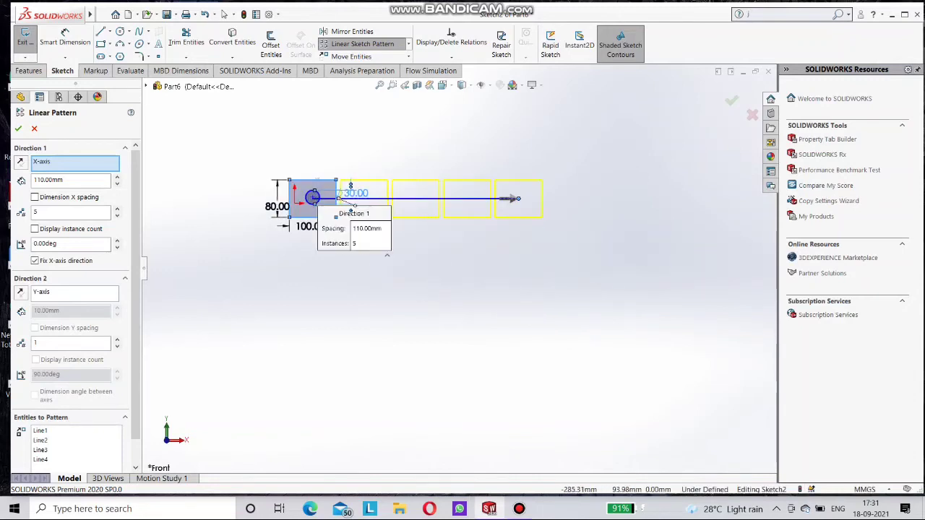
click(117, 209)
click(118, 210)
click(117, 209)
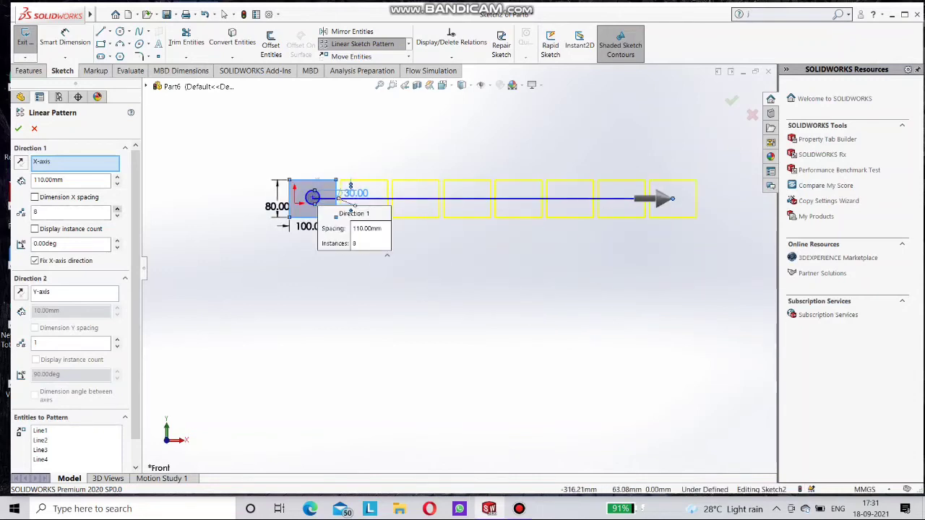
click(117, 210)
scroll(650, 228, up, 3)
scroll(603, 229, down, 1)
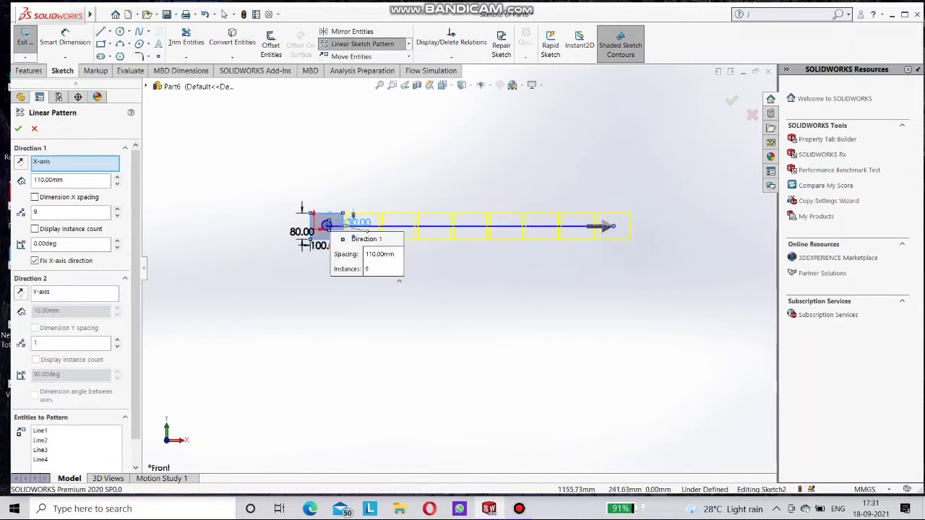
click(731, 101)
- Delete all the patterned rectangle copies, keeping the original rectangle with its inner circle
mouse_move(643, 163)
middle_down()
mouse_move(597, 215)
mouse_move(582, 211)
mouse_move(607, 221)
mouse_move(339, 231)
mouse_move(672, 302)
mouse_move(593, 253)
middle_up()
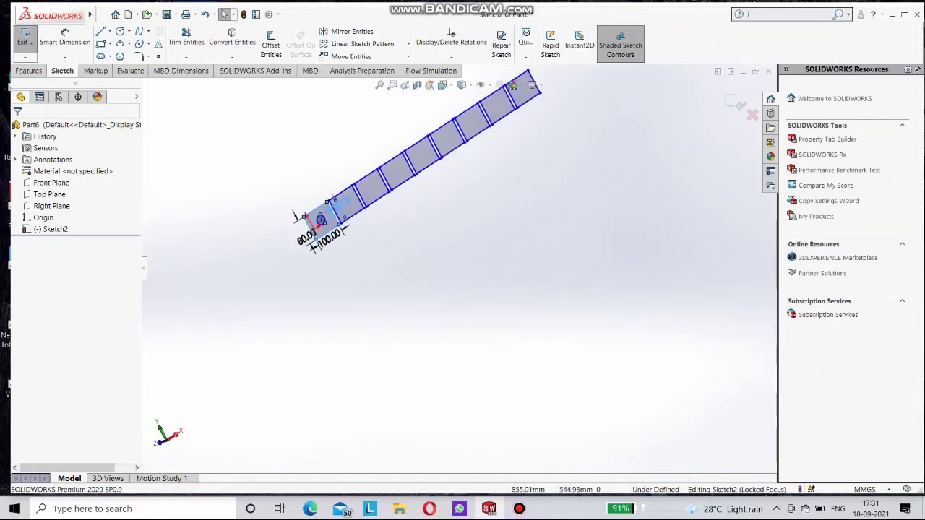
key(space)
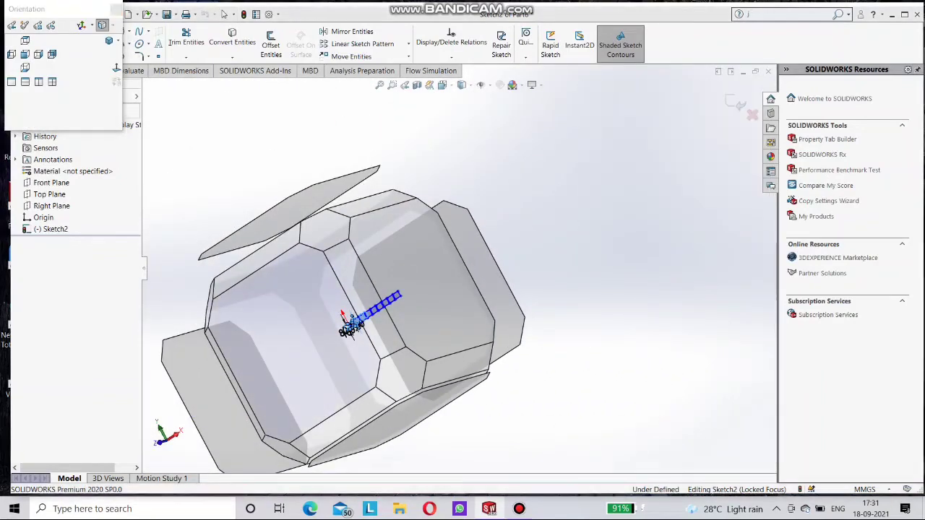
click(365, 311)
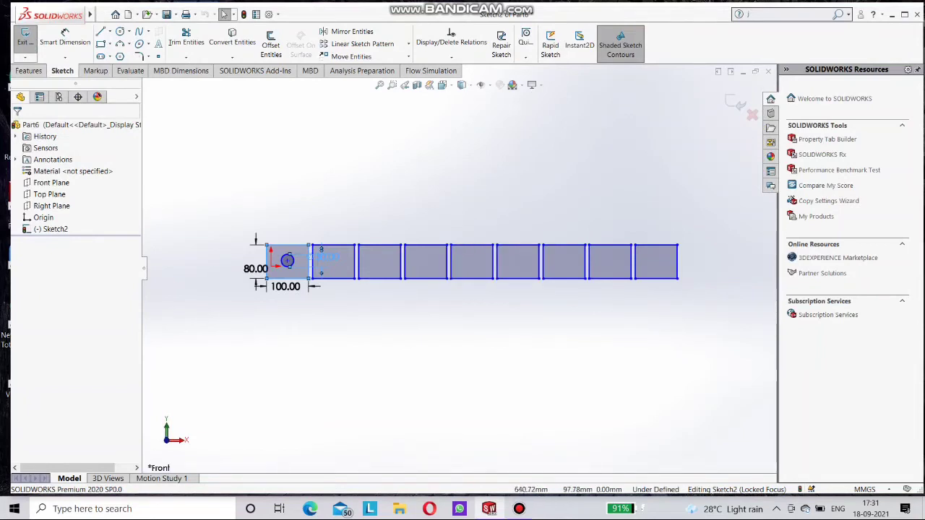
drag(311, 219, 741, 309)
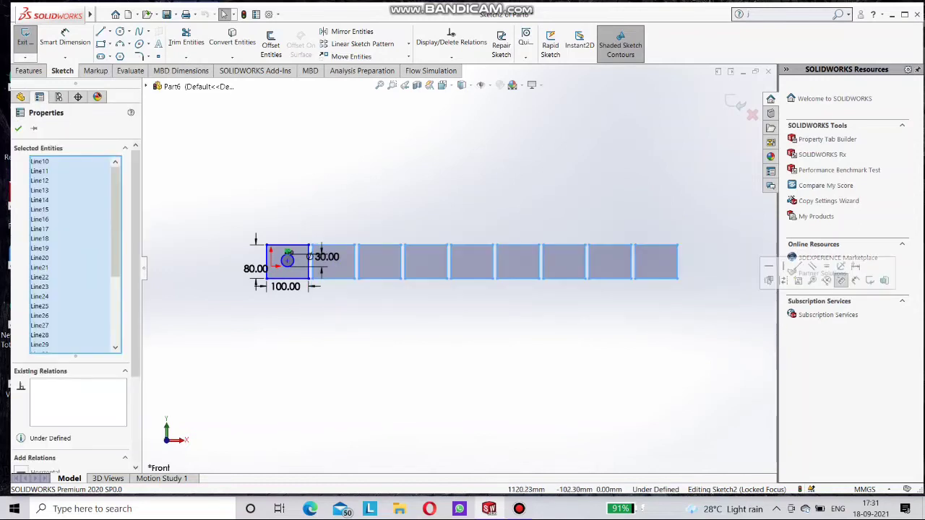
key(Delete)
scroll(296, 249, down, 5)
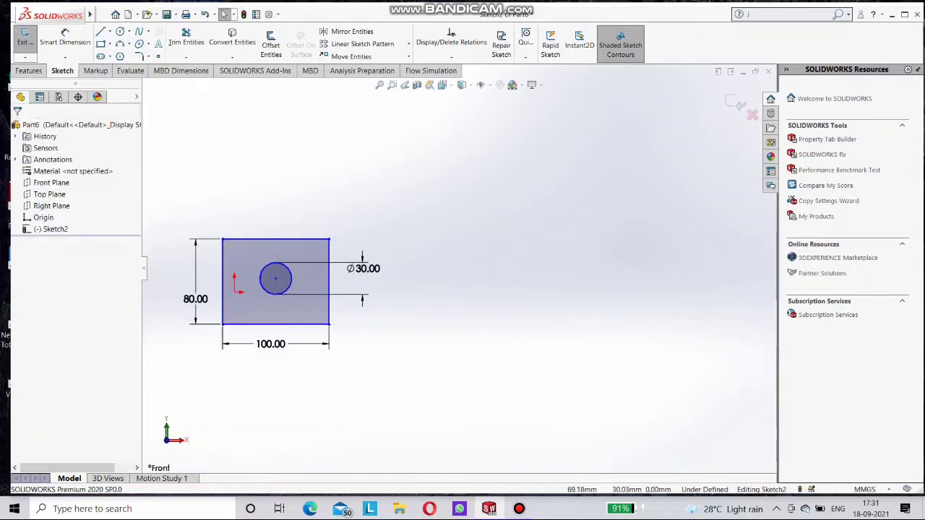
- Start a Linear Sketch Pattern of the rectangle's four edges along the X-axis with 13 instances
click(362, 44)
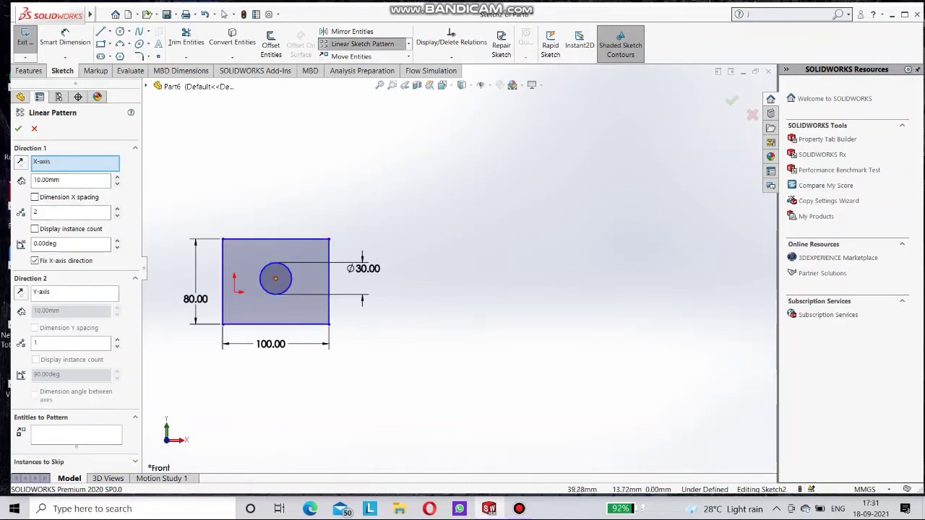
click(283, 252)
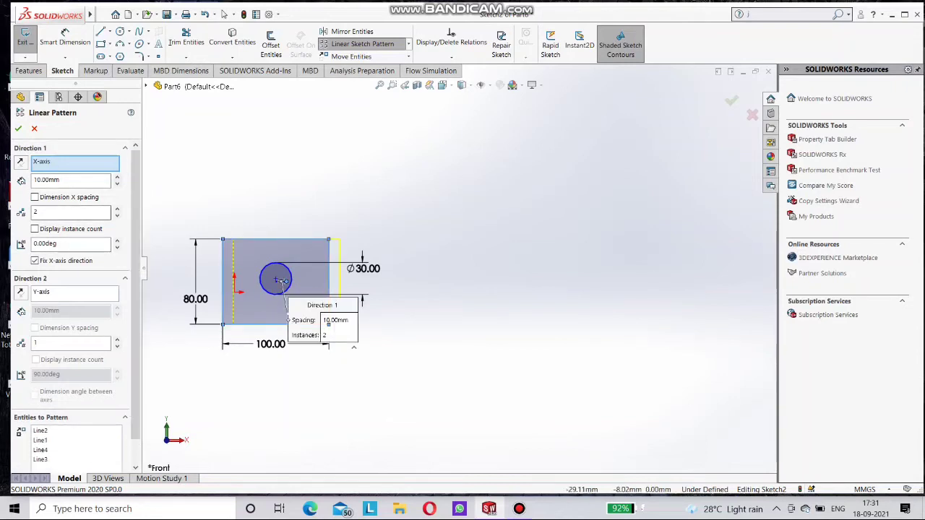
click(117, 209)
click(117, 210)
click(117, 209)
click(117, 210)
click(117, 210)
click(117, 210)
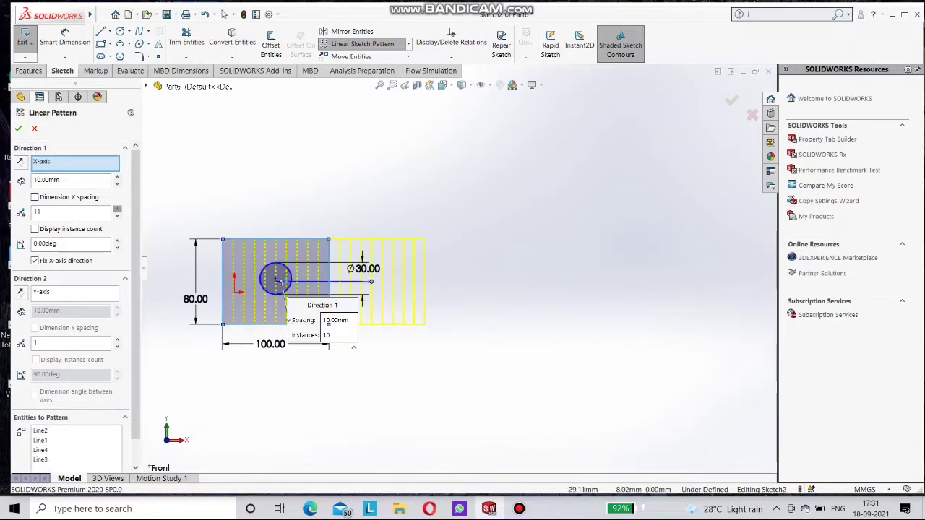
click(117, 210)
click(117, 210)
- Set the linear pattern's X-axis spacing to 110 mm and its direction angle to 45 degrees
double_click(49, 180)
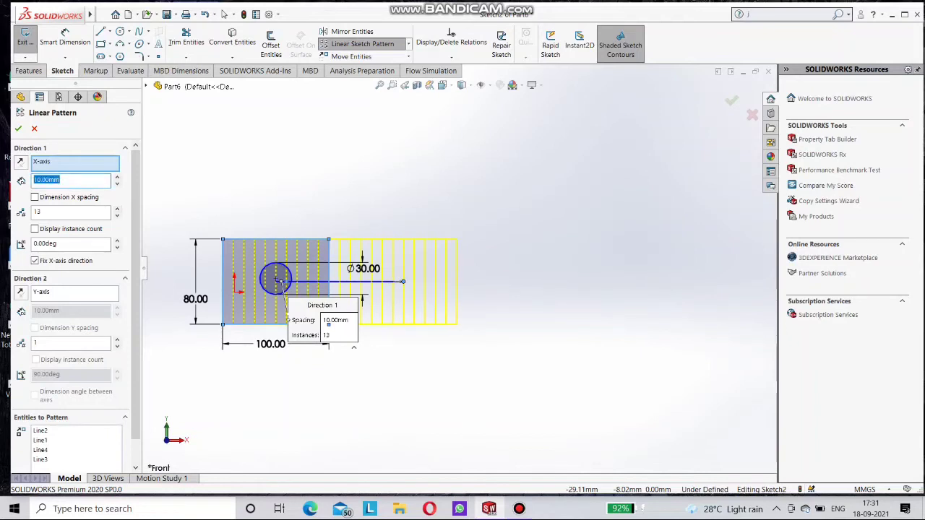
text(110)
key(Return)
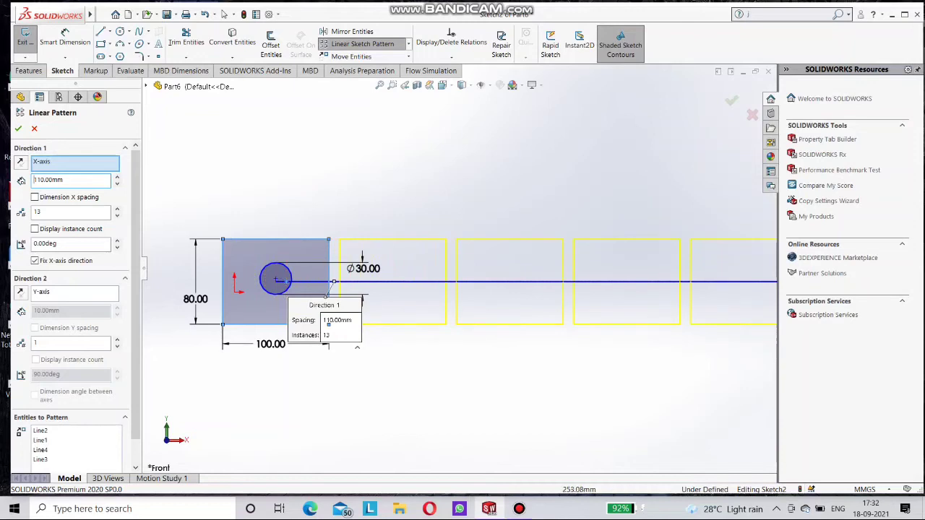
scroll(458, 270, down, 6)
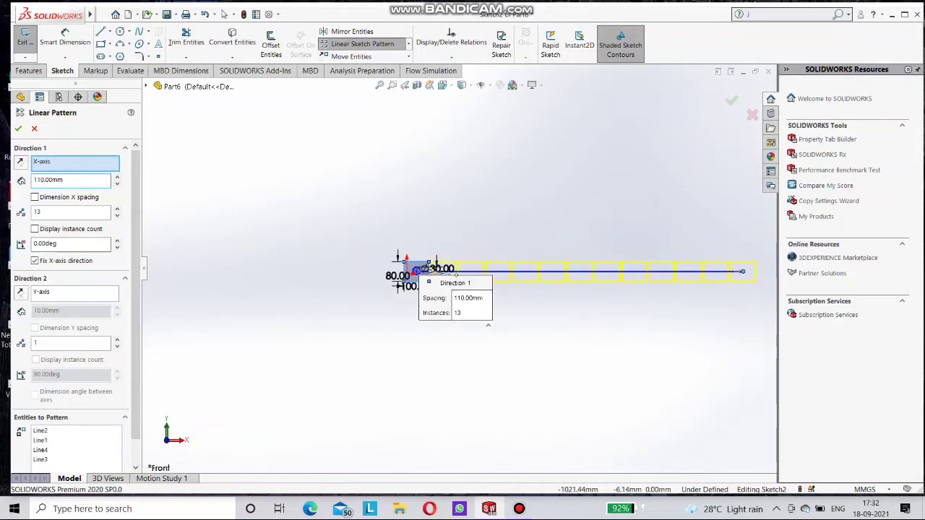
double_click(52, 244)
text(45)
key(Return)
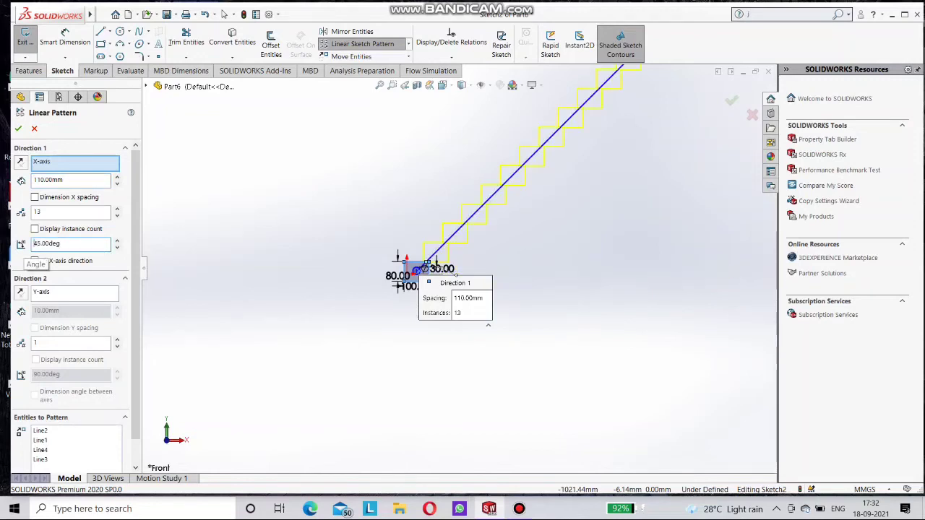
- Set the spacing of the 45-degree linear pattern to 120 mm
scroll(43, 249, down, 1)
scroll(561, 134, up, 4)
scroll(561, 134, down, 4)
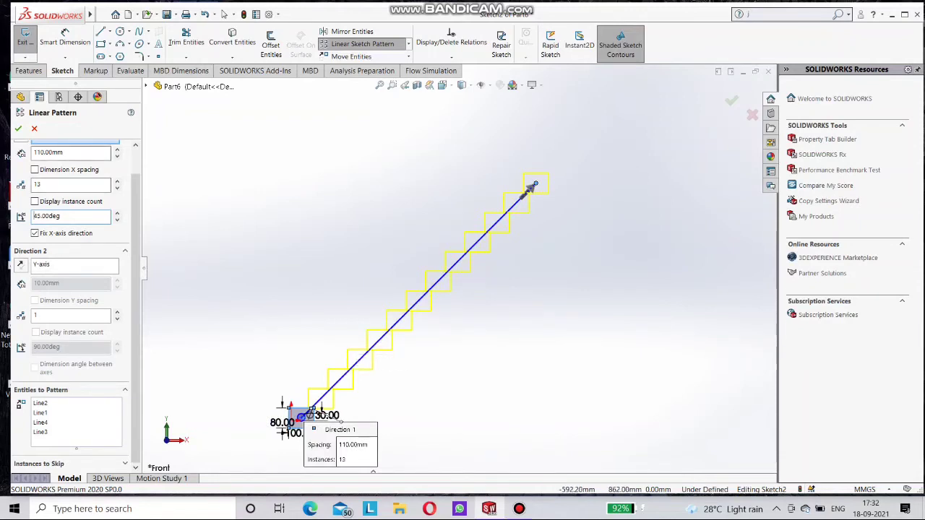
click(65, 151)
text(12)
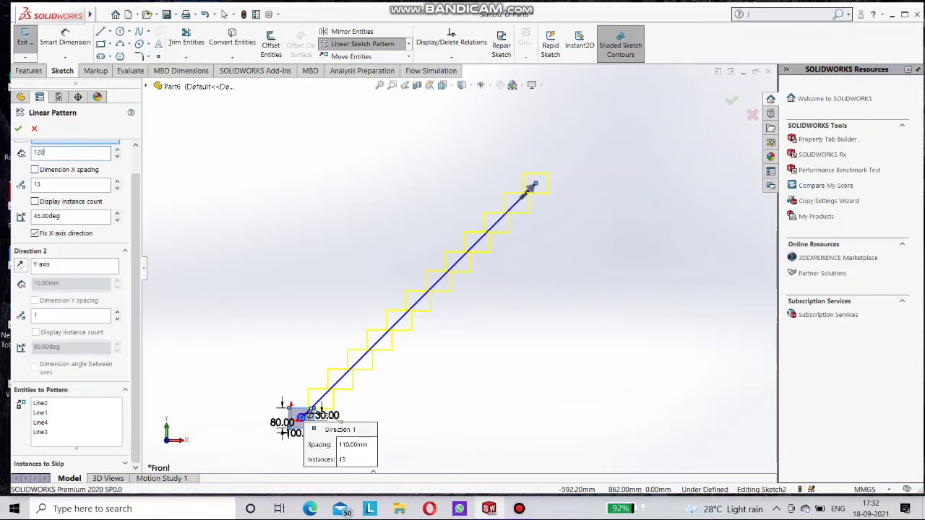
text(0)
key(Return)
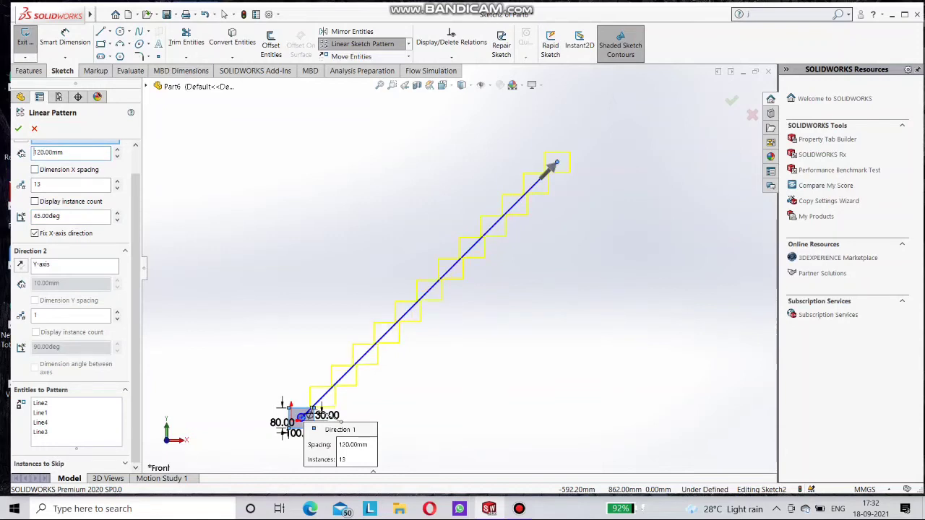
- Set the 45-degree pattern's spacing to 150 mm and apply the pattern
text(150)
key(Return)
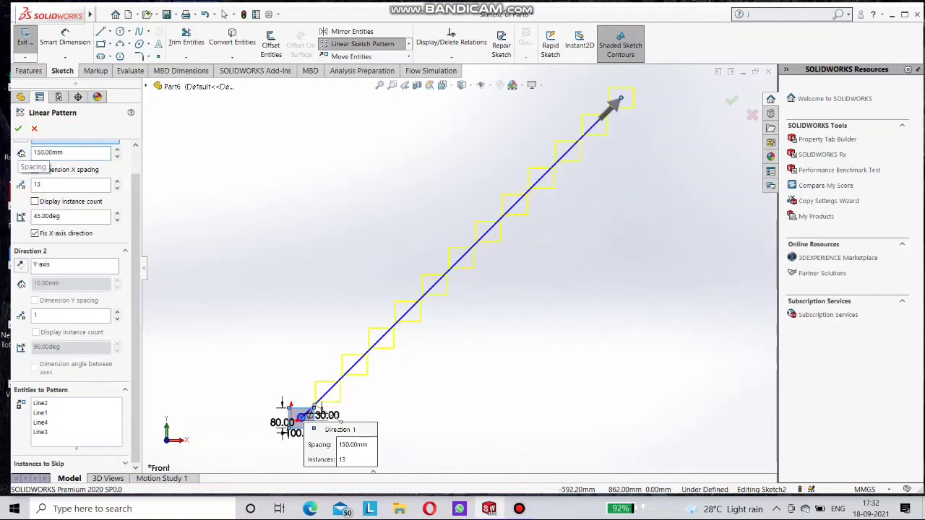
click(18, 129)
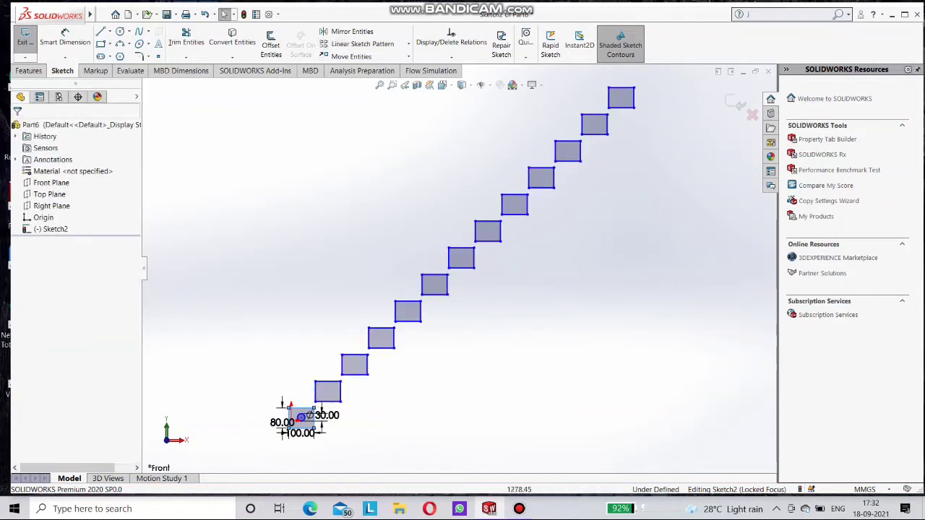
- Delete the diagonal row of patterned rectangles, keeping the original dimensioned rectangle and circle
scroll(522, 262, up, 2)
mouse_move(511, 259)
middle_down()
mouse_move(459, 278)
mouse_move(498, 247)
middle_up()
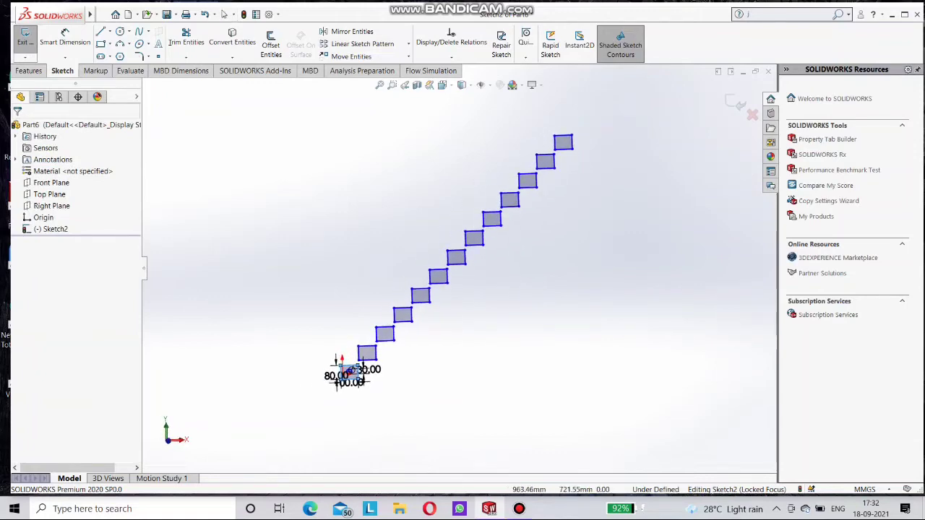
key(space)
click(379, 271)
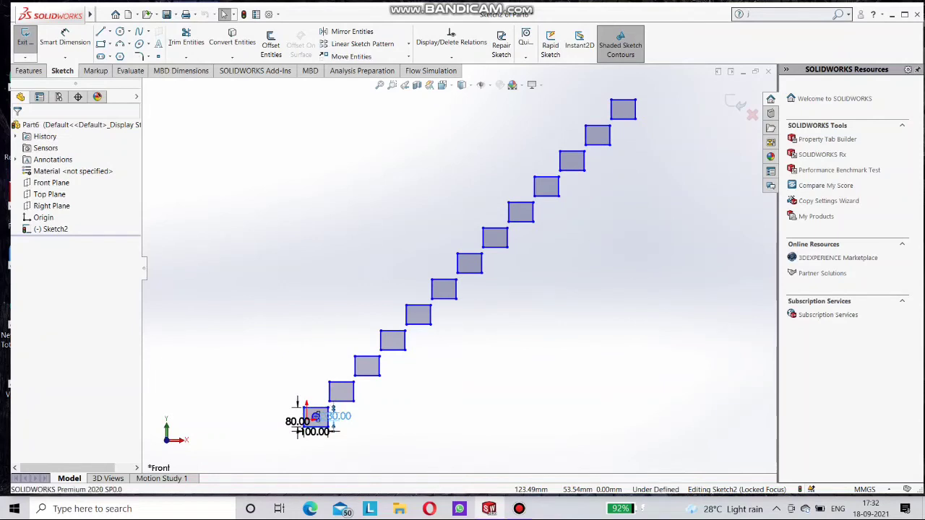
click(339, 416)
scroll(339, 416, up, 4)
key(Escape)
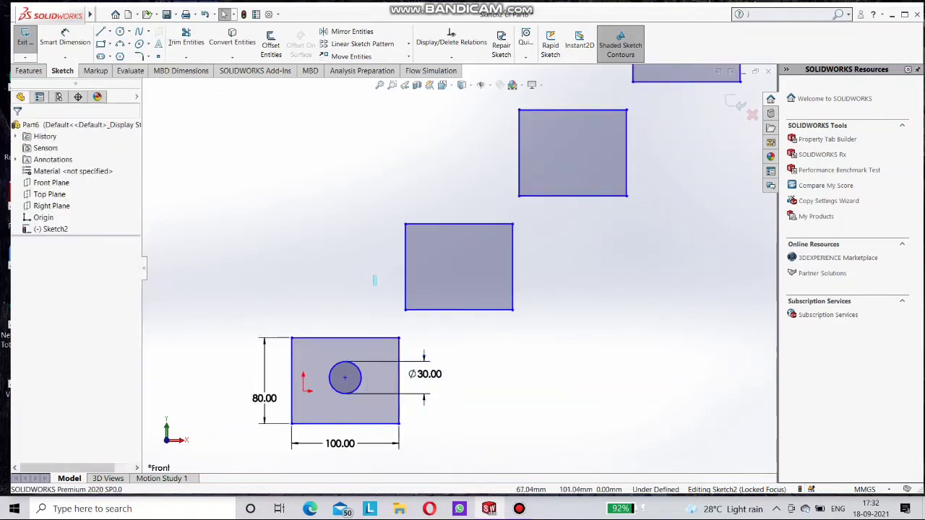
mouse_move(372, 275)
mouse_down()
mouse_move(402, 320)
mouse_move(568, 320)
mouse_move(626, 234)
mouse_move(771, 78)
mouse_move(760, 111)
mouse_move(754, 92)
mouse_move(737, 119)
mouse_move(748, 106)
mouse_move(746, 118)
mouse_move(755, 114)
mouse_up()
scroll(700, 133, up, 3)
scroll(749, 107, up, 1)
scroll(745, 117, up, 5)
scroll(754, 113, up, 4)
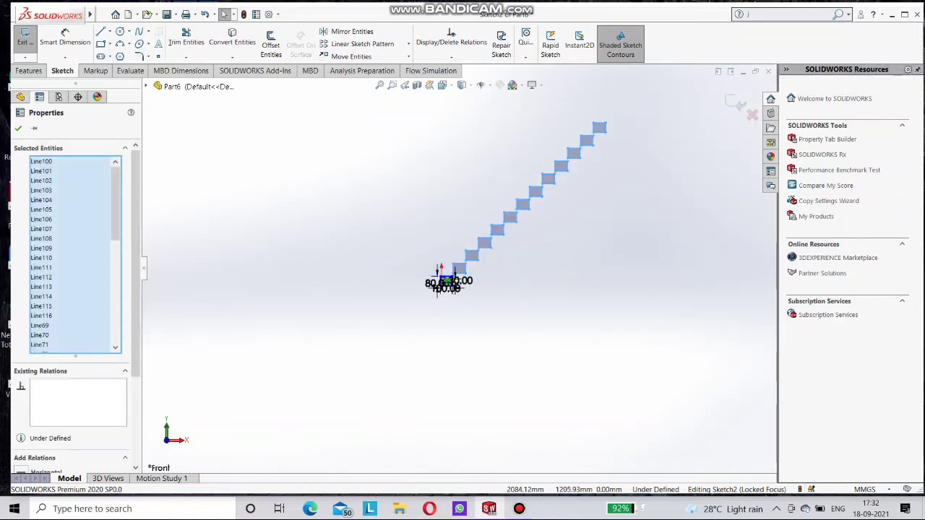
key(Delete)
- Start a Linear Sketch Pattern of the rectangle's four edges with a 90-degree direction angle and 10 instances
scroll(566, 207, down, 4)
scroll(323, 316, down, 4)
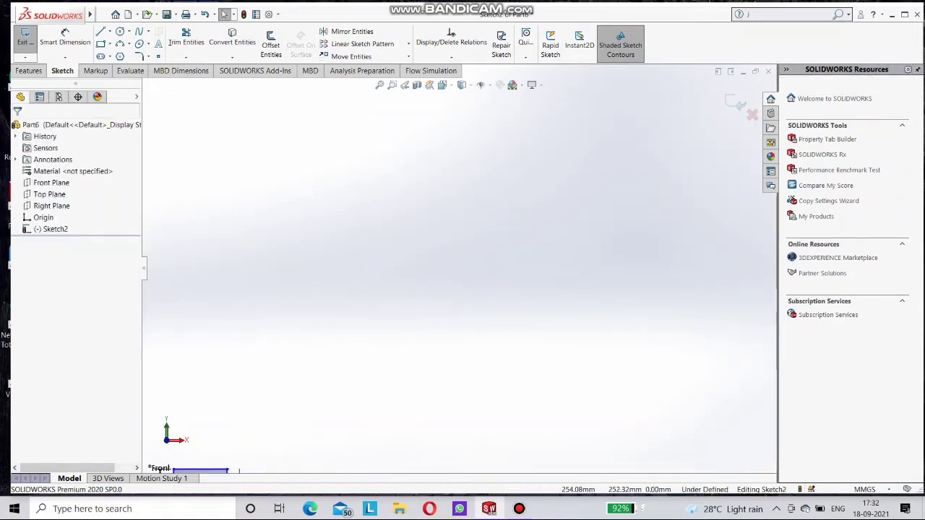
scroll(394, 303, up, 4)
scroll(309, 376, down, 2)
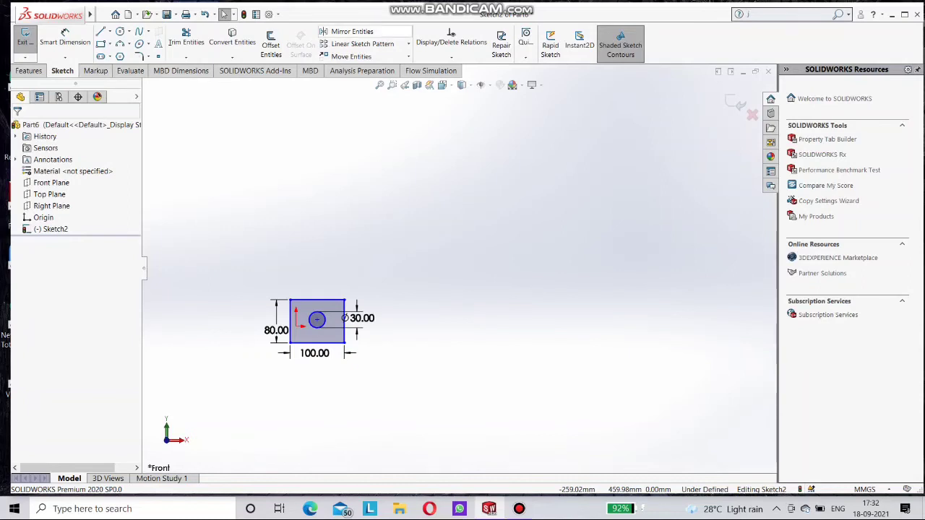
click(362, 43)
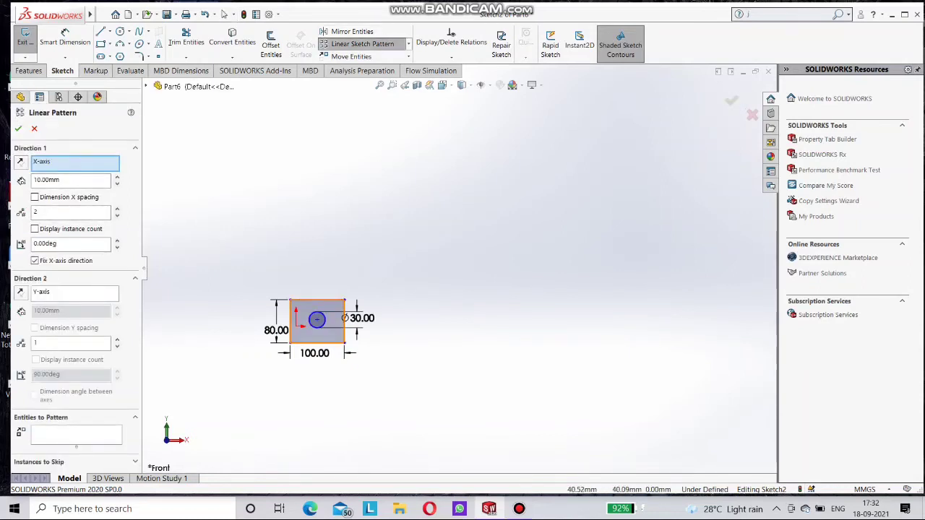
click(318, 321)
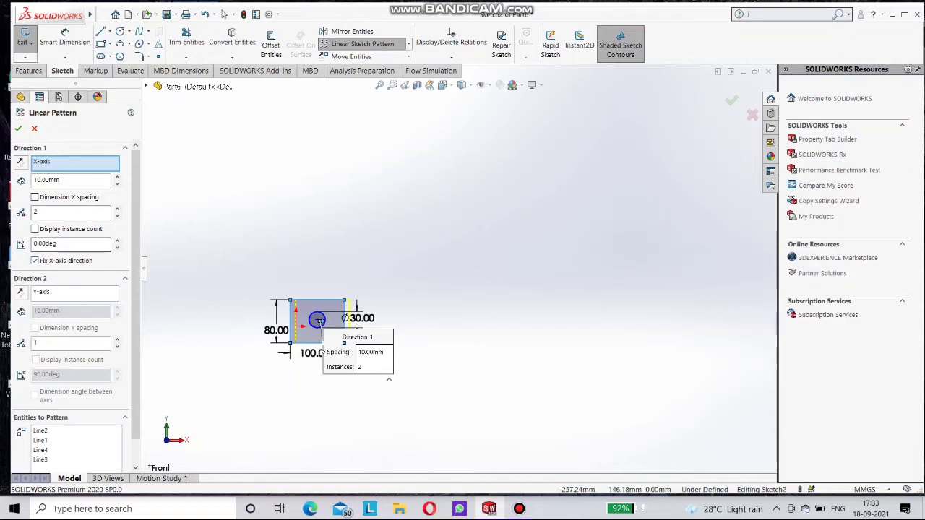
key(ctrl+a)
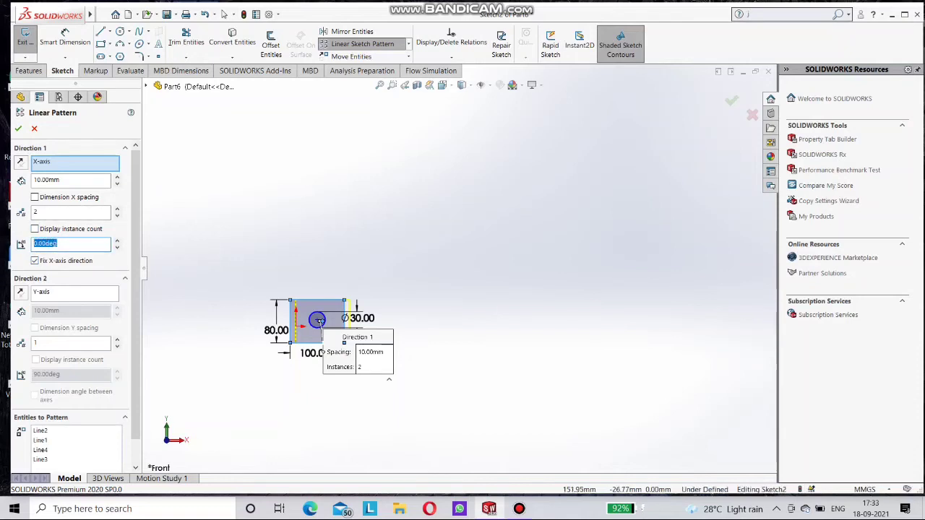
text(90)
key(Return)
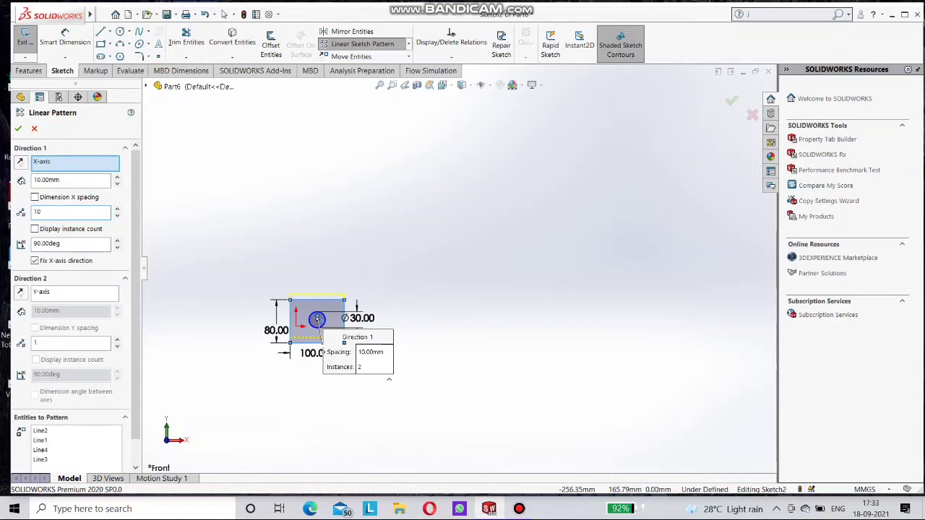
- Set the vertical rectangle pattern's spacing to 100 mm and inspect the whole preview column
double_click(47, 180)
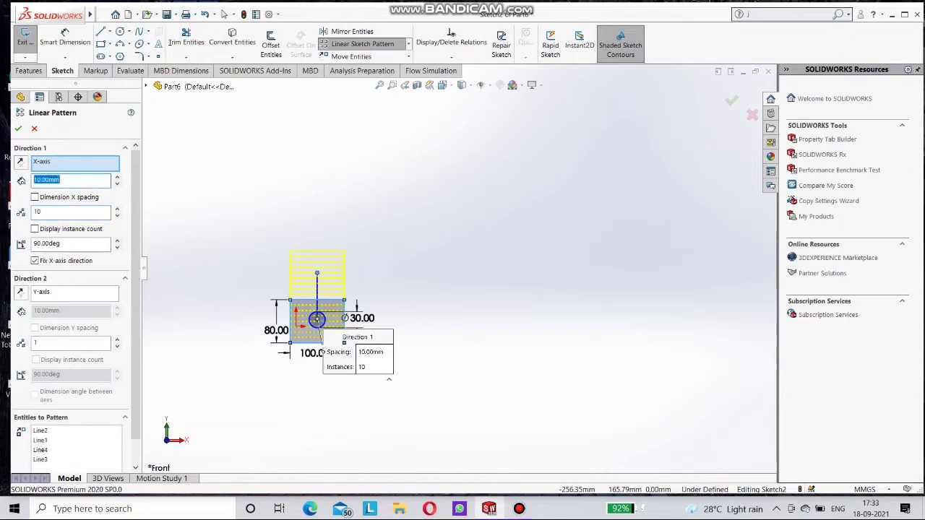
text(100)
key(Return)
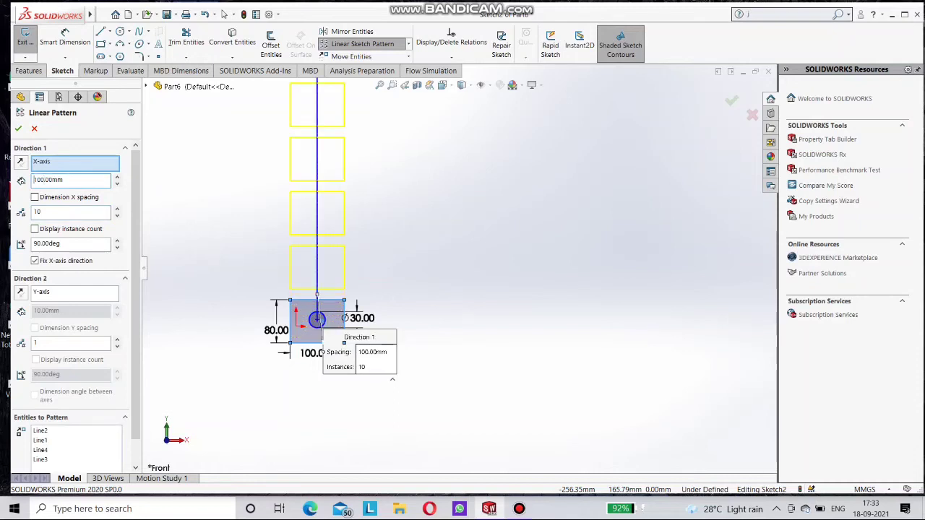
scroll(361, 181, up, 8)
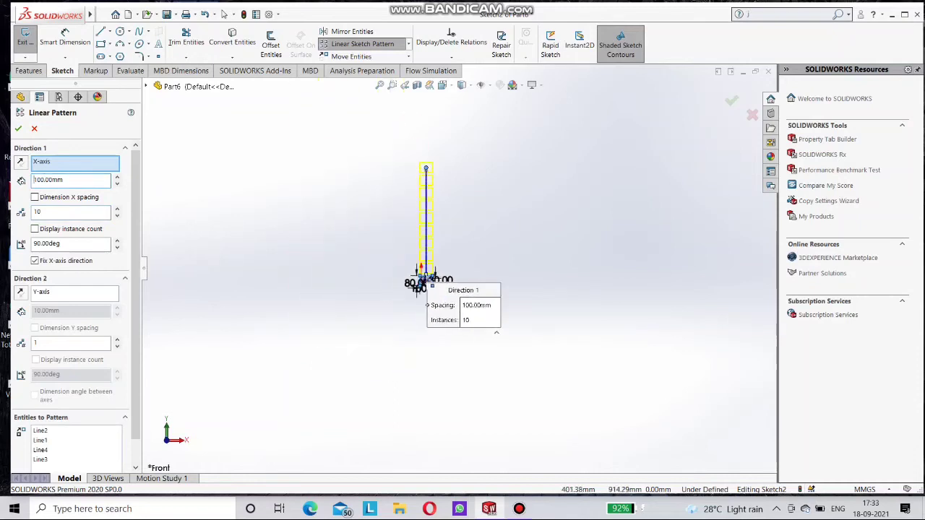
scroll(475, 159, down, 4)
scroll(375, 440, down, 1)
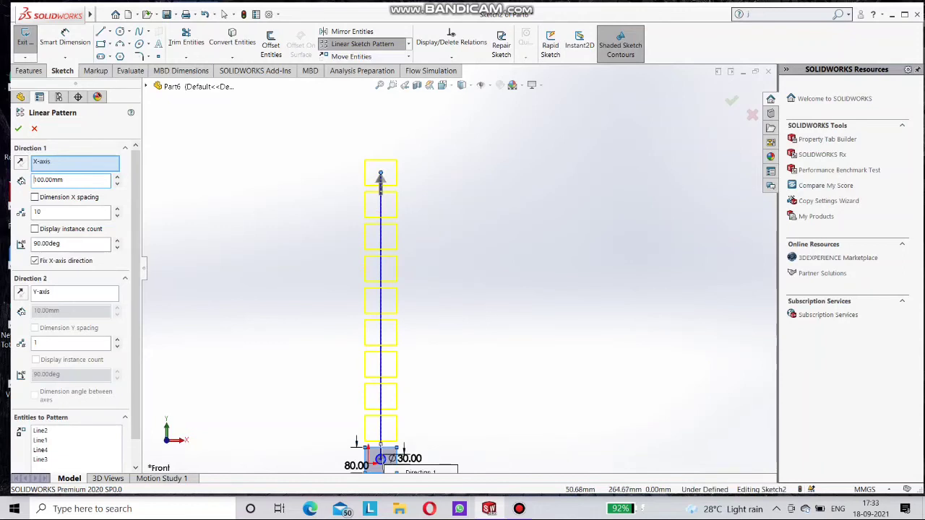
scroll(414, 409, up, 2)
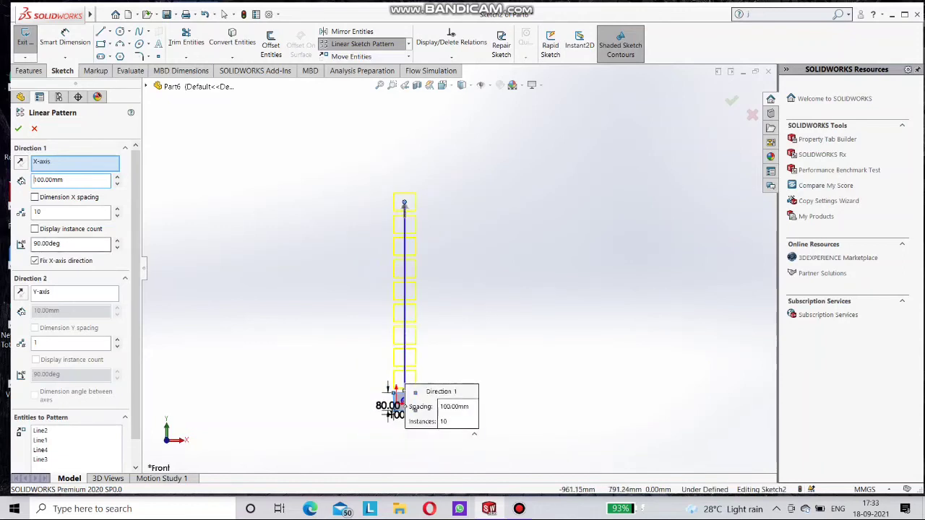
- Set the rectangle pattern's direction angle to 180 degrees and preview the row
double_click(60, 243)
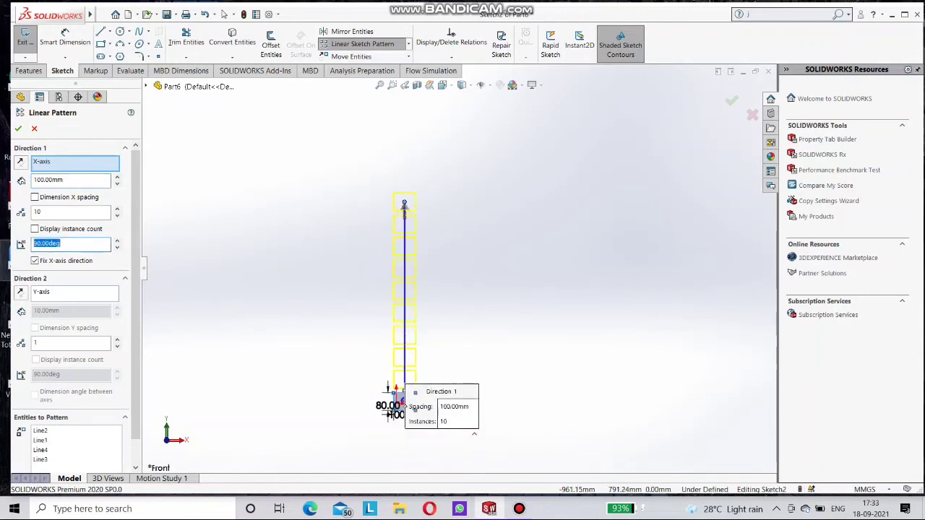
text(180)
key(Return)
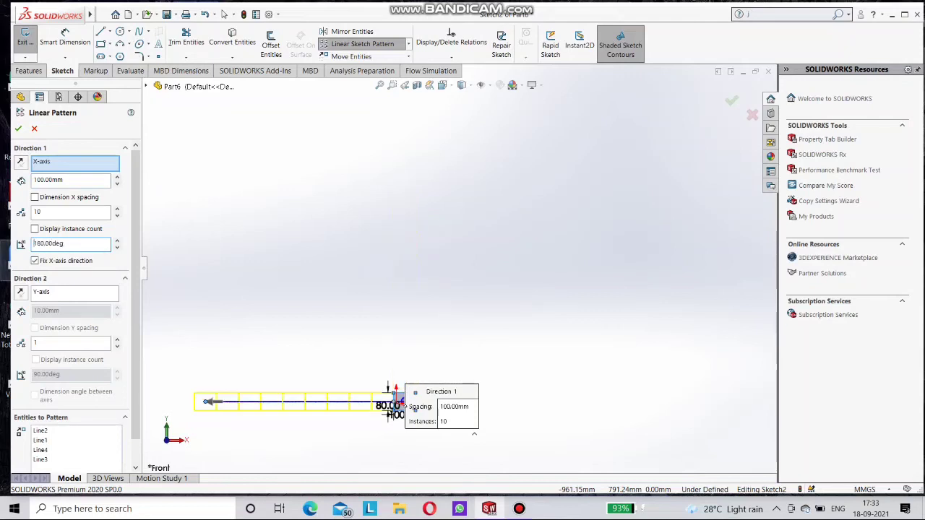
scroll(80, 304, down, 1)
scroll(367, 361, down, 2)
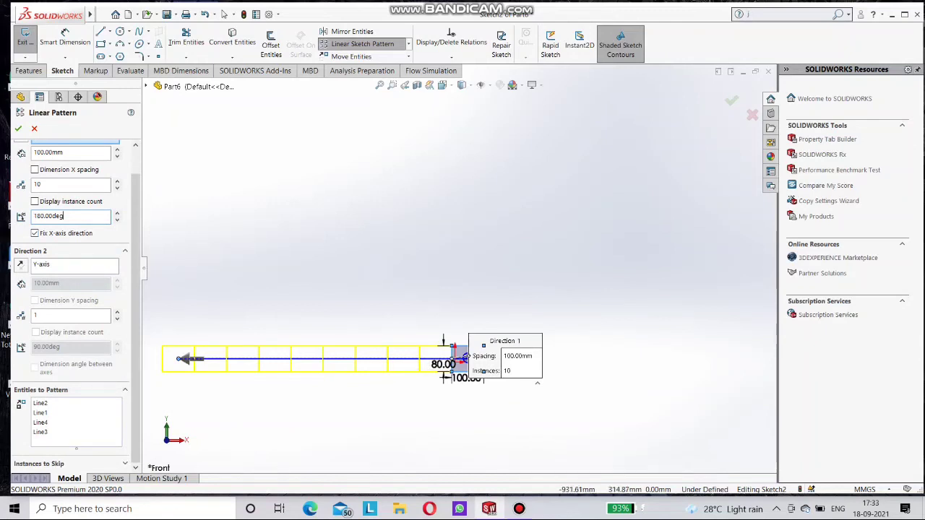
- Set the rectangle pattern's direction angle to 270 degrees, inspect the preview column and apply the pattern
text(270)
key(Return)
scroll(610, 323, down, 5)
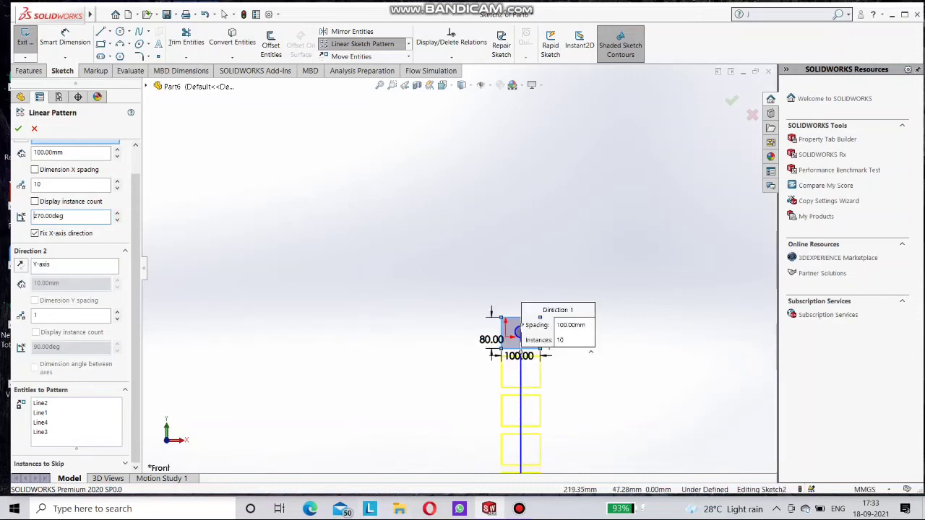
scroll(598, 317, up, 9)
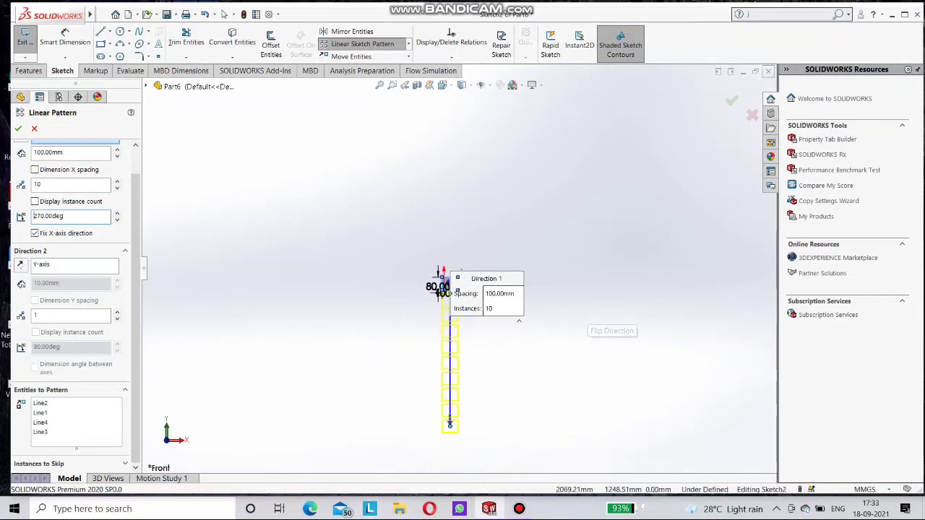
click(731, 101)
scroll(439, 301, up, 2)
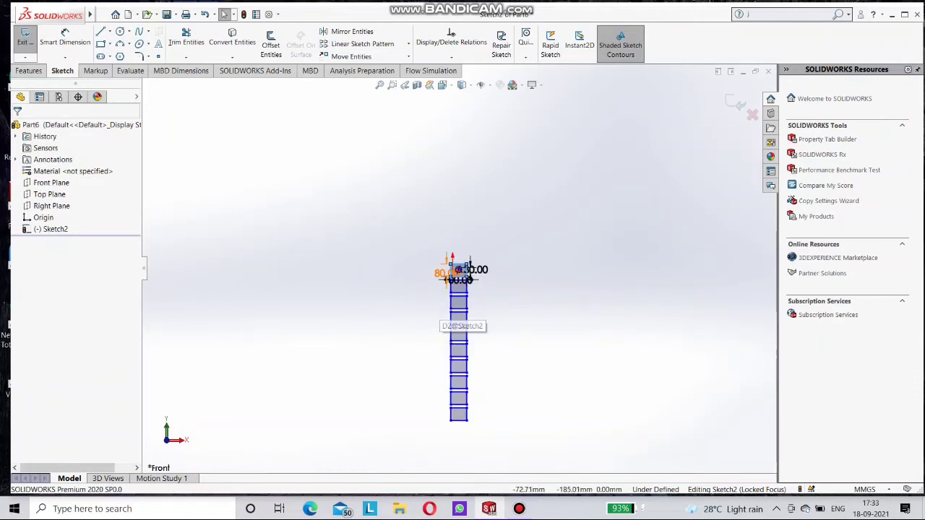
- Delete the circle's 30 mm dimension and the original rectangle's 100 mm and 80 mm dimensions
scroll(474, 291, down, 4)
click(466, 250)
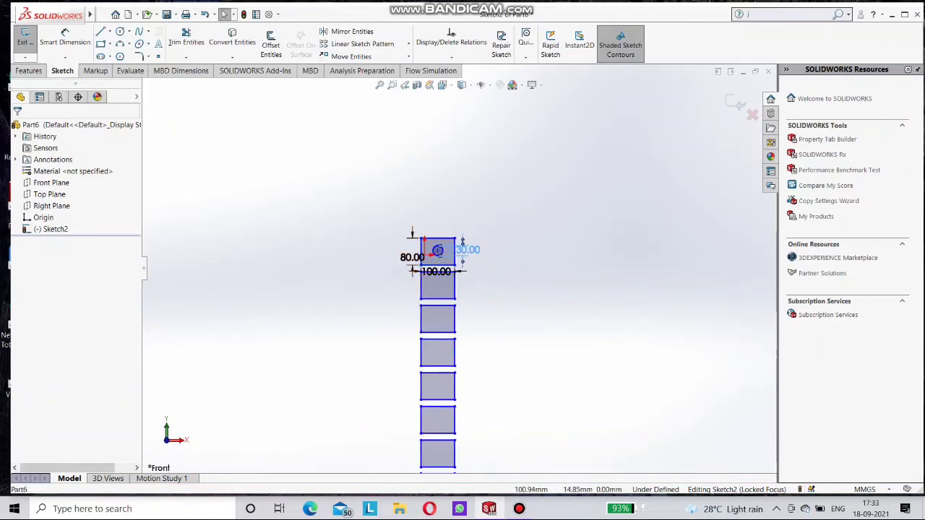
key(Delete)
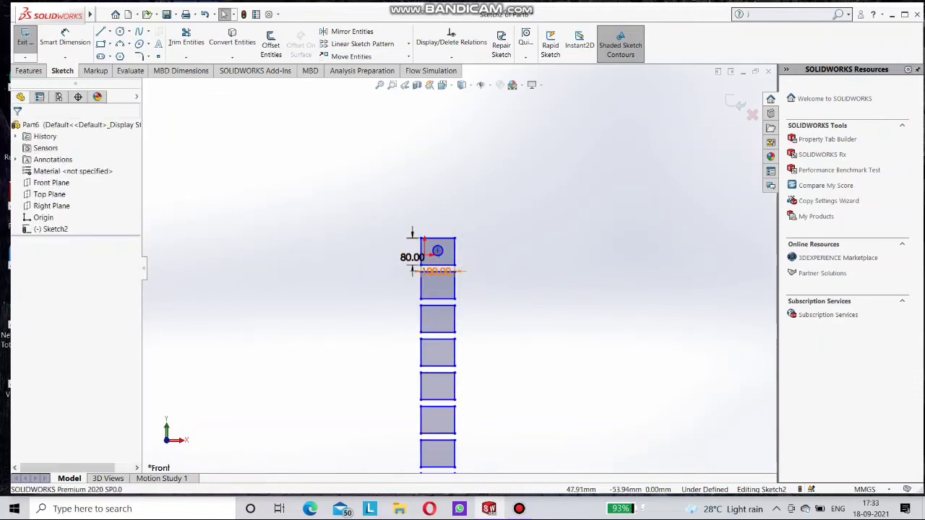
click(438, 271)
key(Delete)
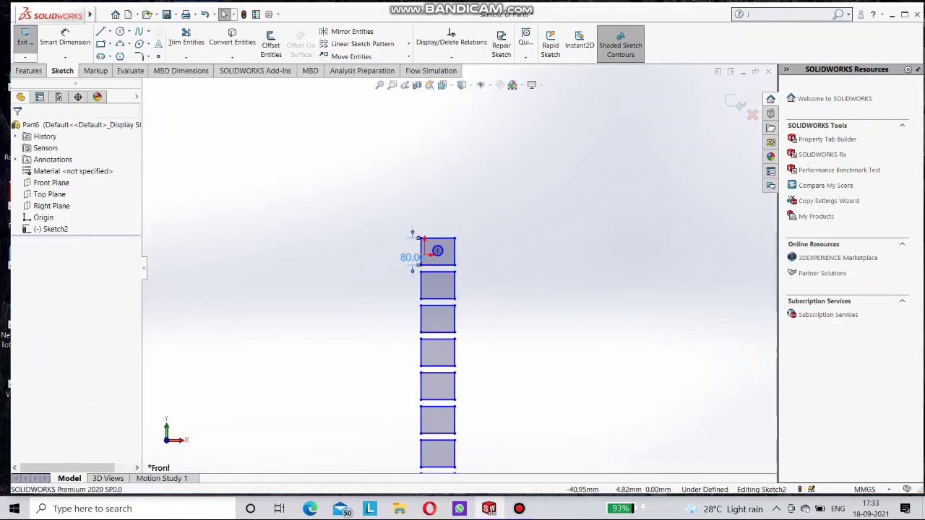
click(437, 251)
key(Delete)
scroll(437, 251, up, 3)
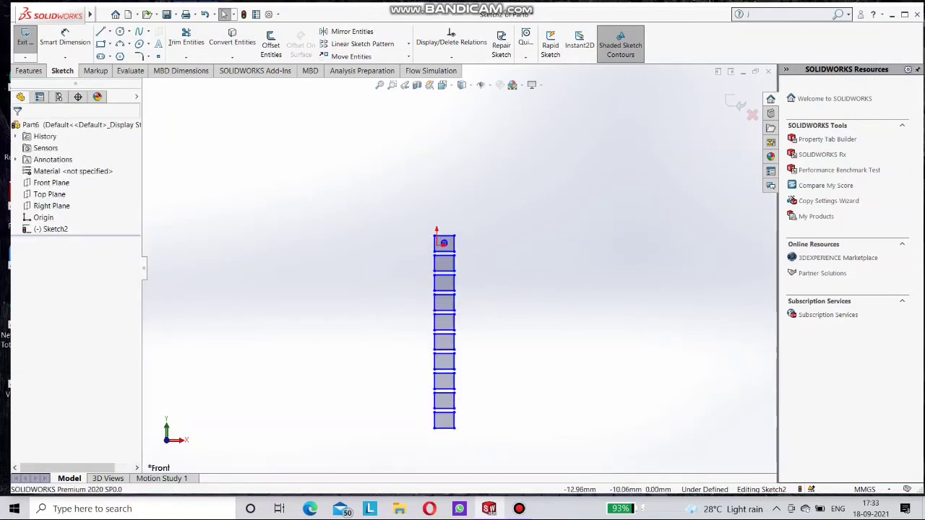
scroll(443, 243, down, 2)
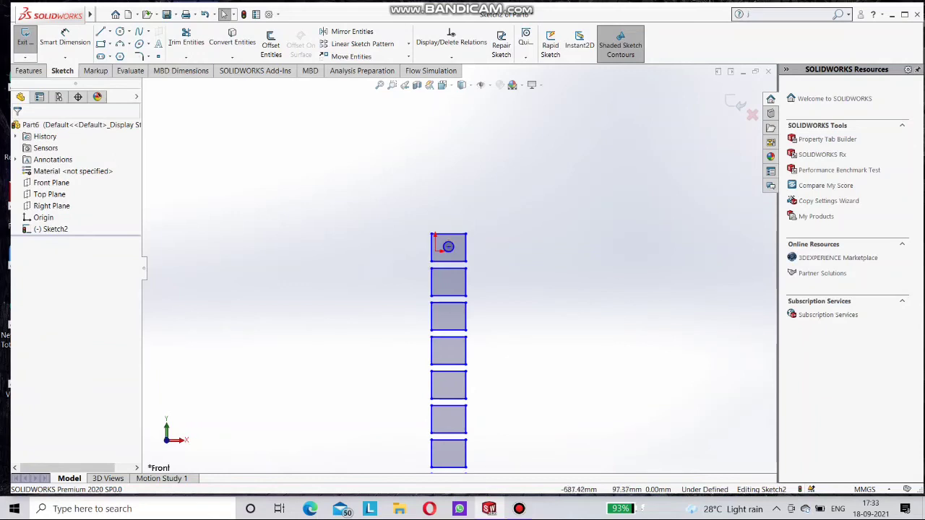
- Undo the last two dimension deletions, and redo both of them
key(ctrl+z)
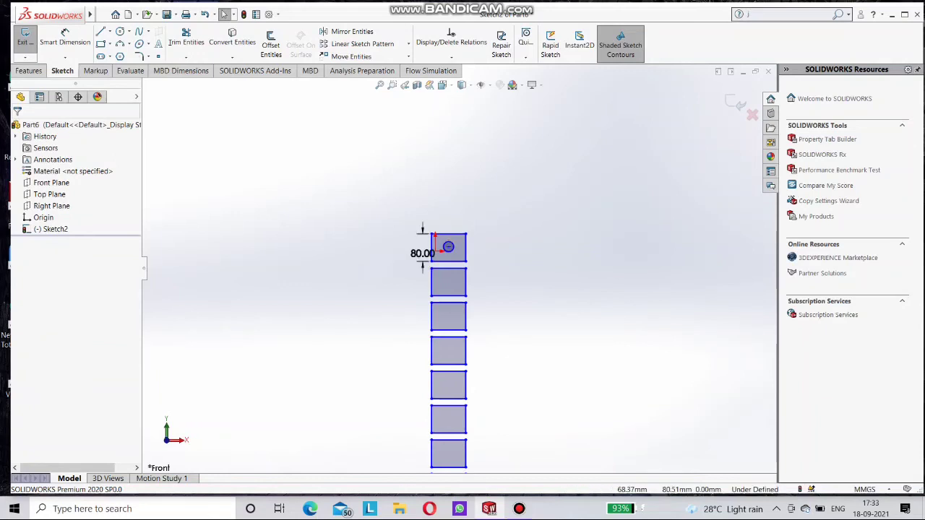
key(ctrl+z)
key(ctrl+y)
key(ctrl+y)
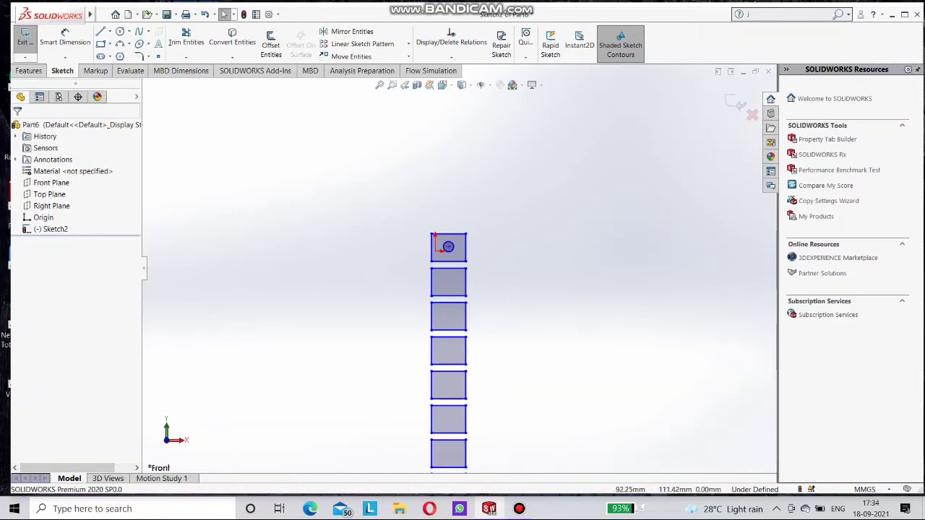
- Delete the column of patterned rectangles below the original, keeping only the original rectangle and its circle
scroll(448, 246, up, 4)
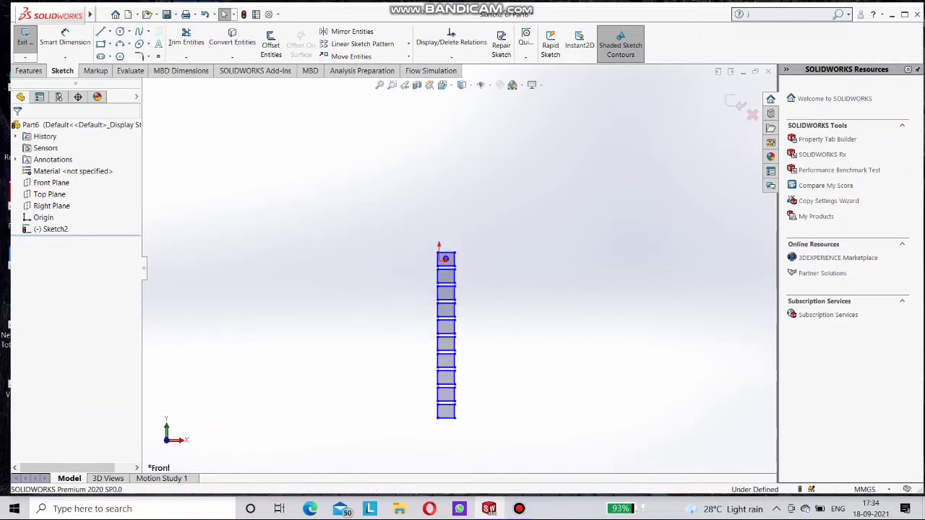
drag(423, 269, 513, 418)
key(Delete)
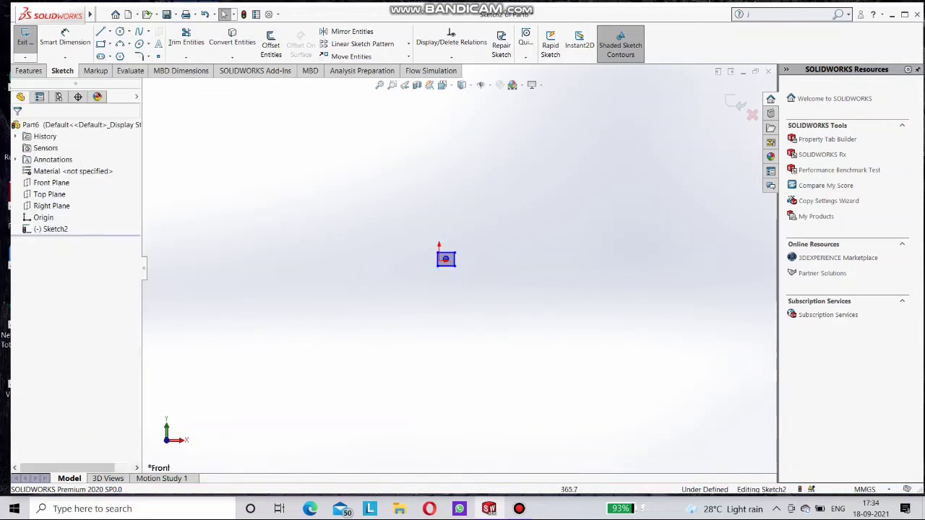
- Start a Linear Sketch Pattern of the rectangle and its circle along the X-axis with 150 mm spacing and 4 instances
scroll(489, 364, down, 4)
scroll(413, 159, down, 2)
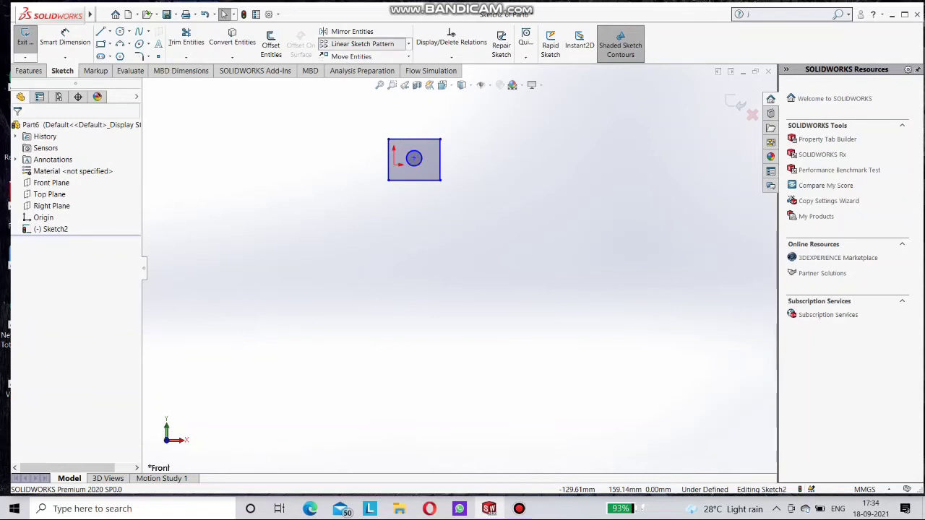
click(361, 44)
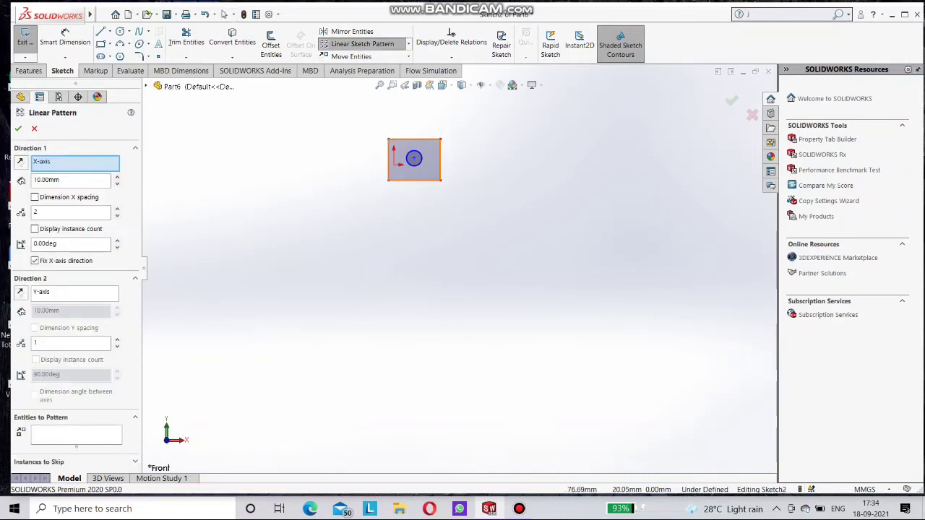
click(416, 159)
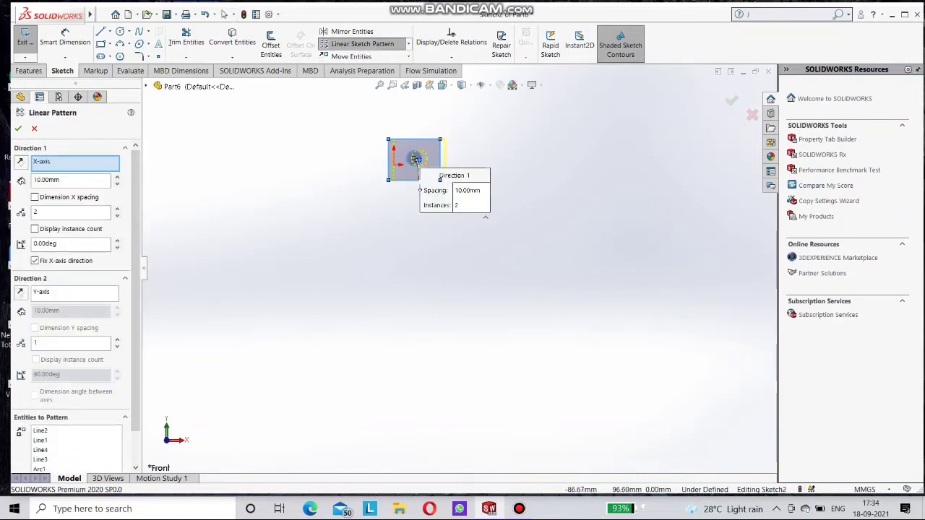
click(417, 158)
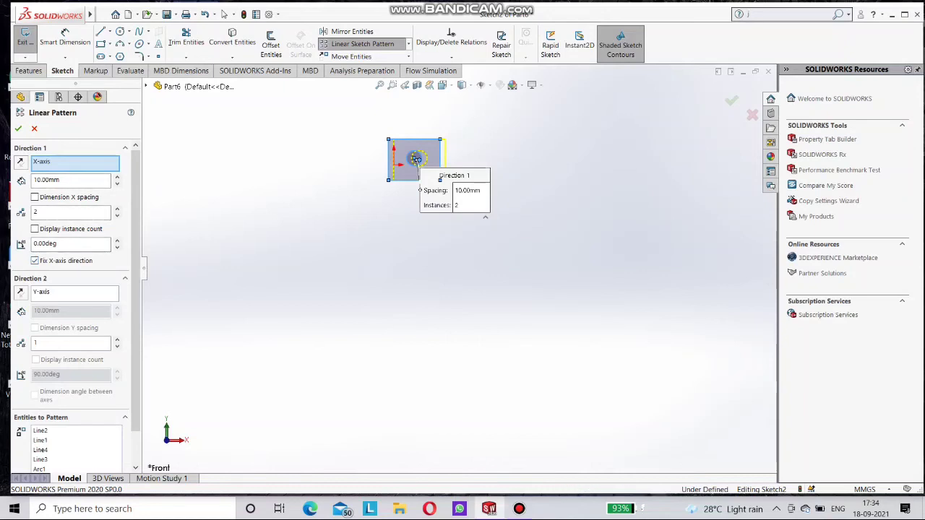
double_click(48, 180)
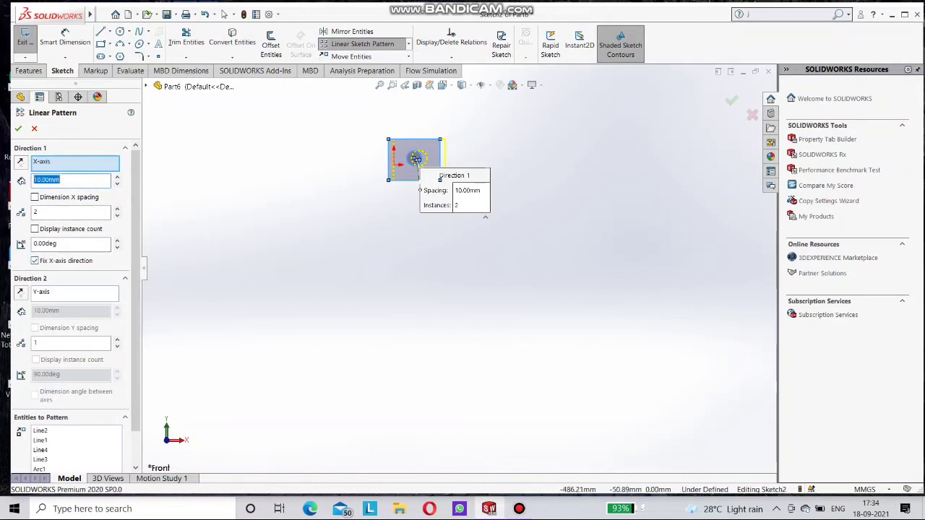
text(10)
click(117, 210)
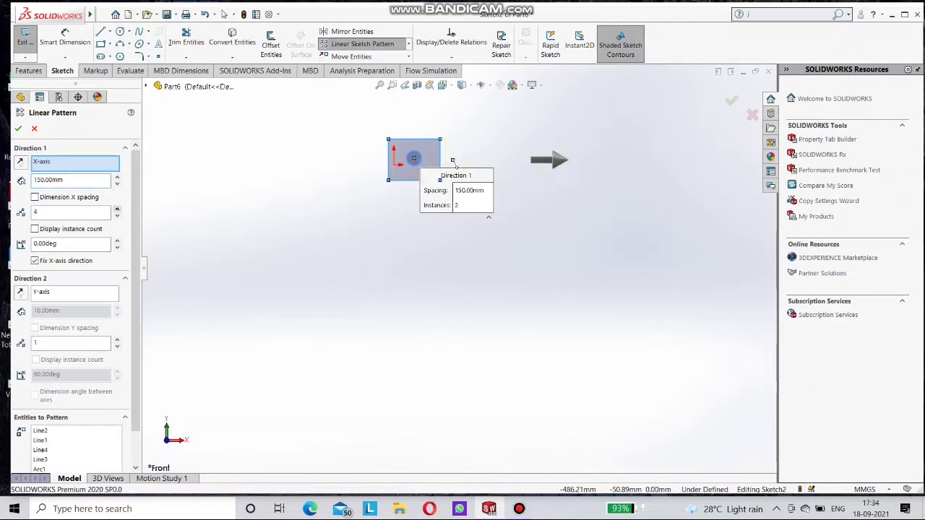
click(117, 210)
- Add the Y-axis as the pattern's second direction with 5 instances
click(73, 293)
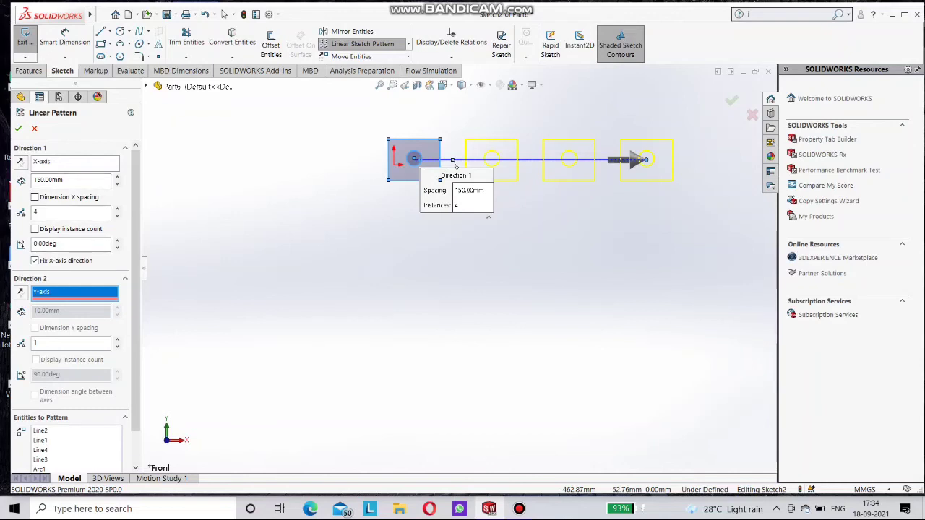
click(117, 340)
click(117, 340)
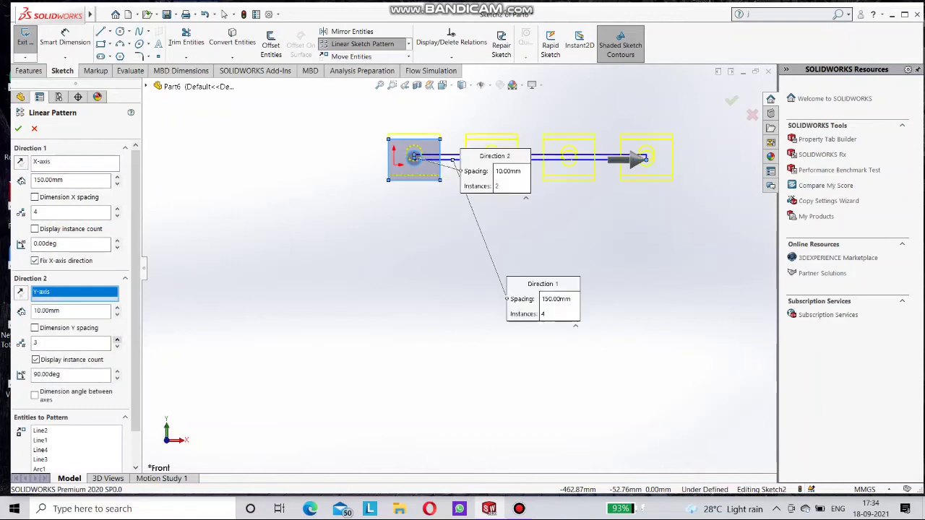
click(117, 340)
click(117, 340)
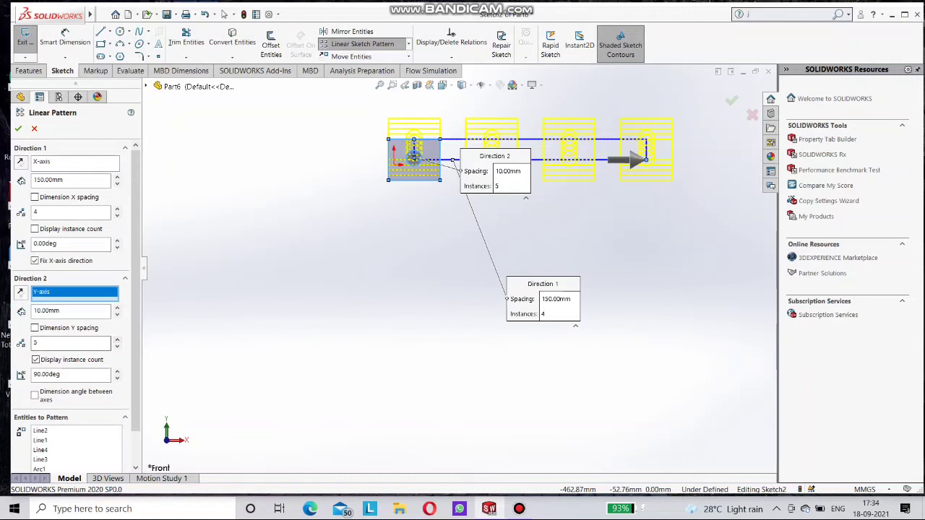
- Set the Y-axis spacing to 100 mm, apply the grid pattern and inspect it
drag(69, 312, 9, 313)
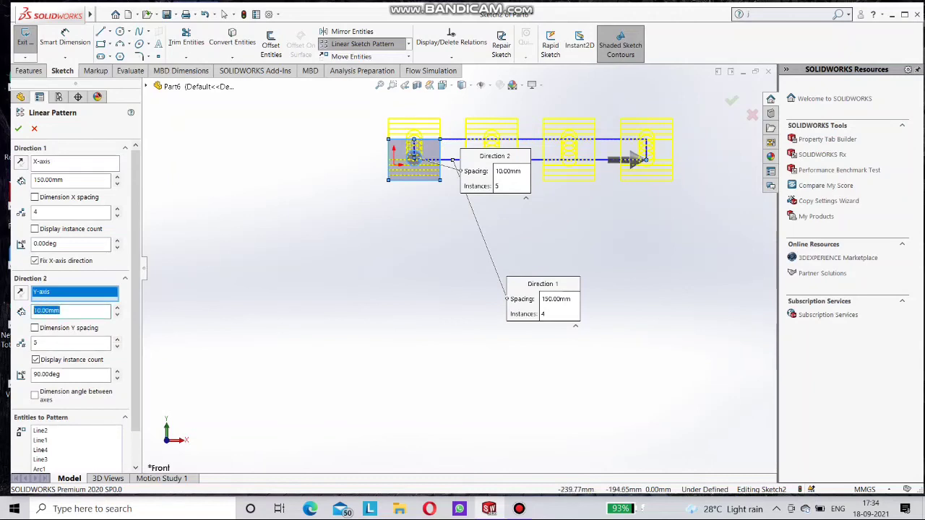
text(100)
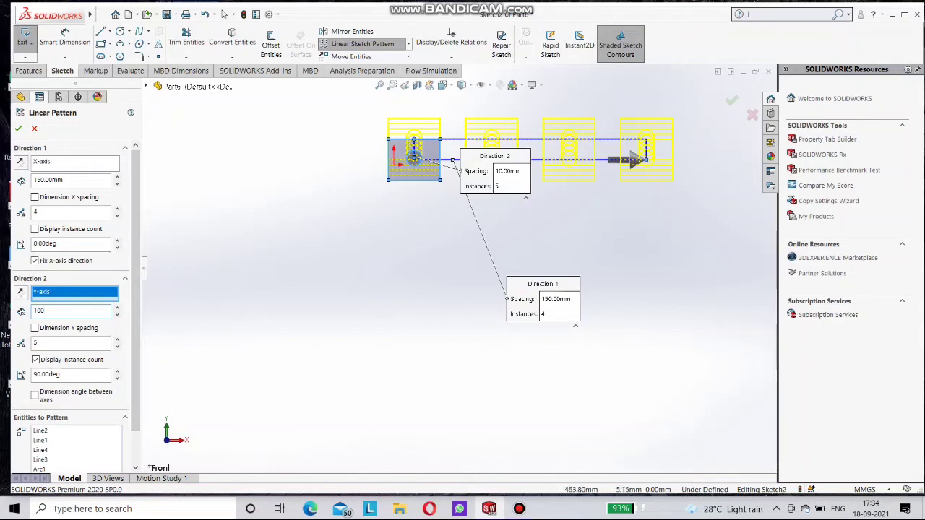
click(18, 129)
scroll(477, 162, up, 4)
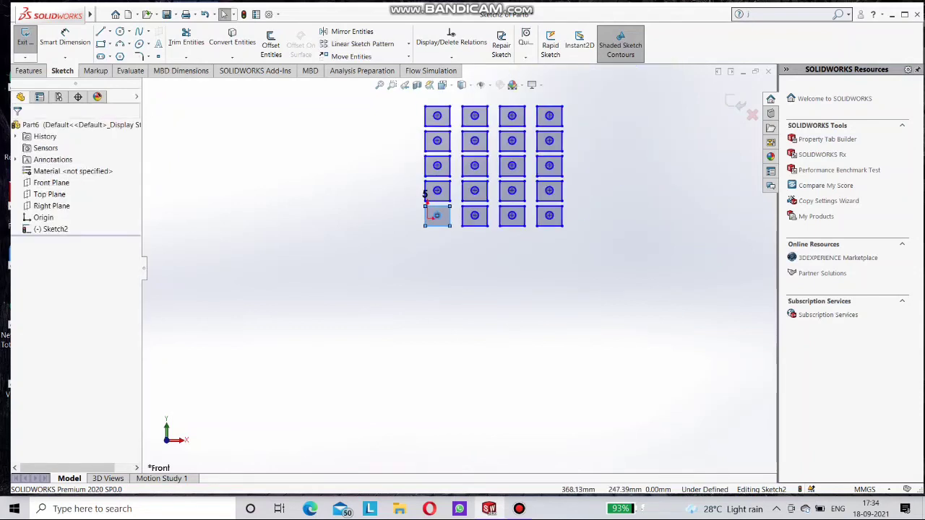
scroll(528, 155, up, 2)
scroll(536, 134, down, 3)
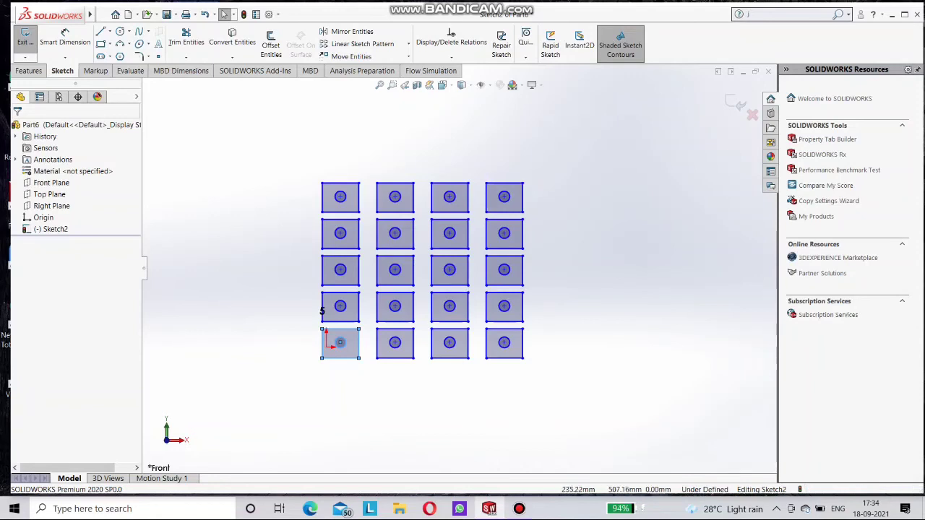
- Undo the grid pattern and the earlier column deletion, and delete the column of rectangles below the original again
key(Return)
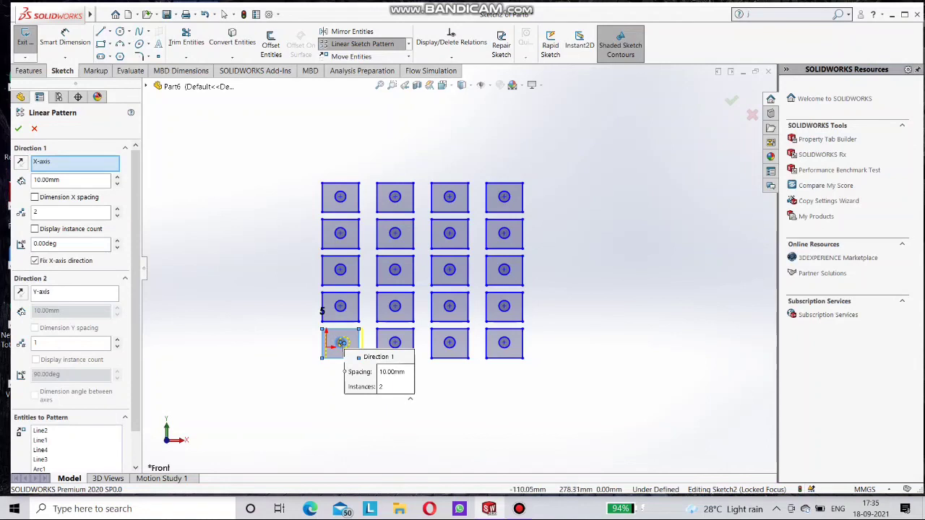
key(Escape)
key(ctrl+z)
key(ctrl+z)
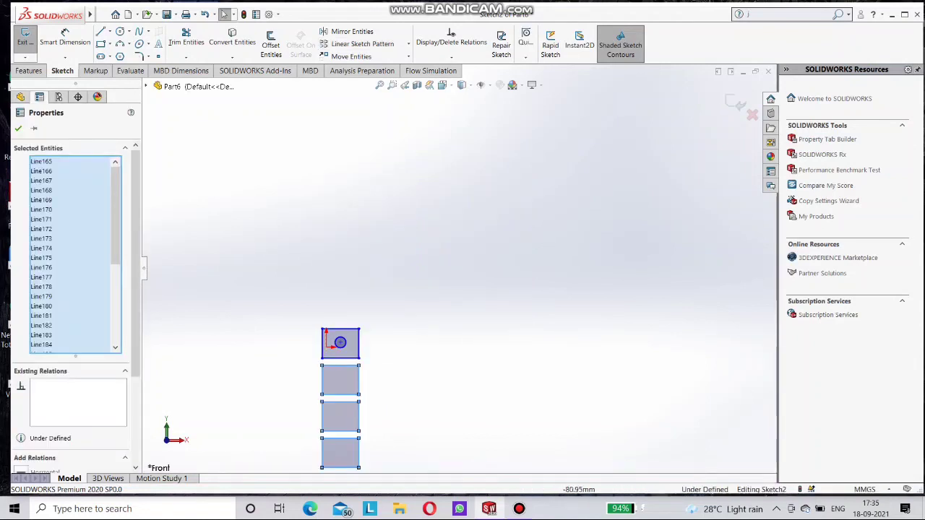
key(Delete)
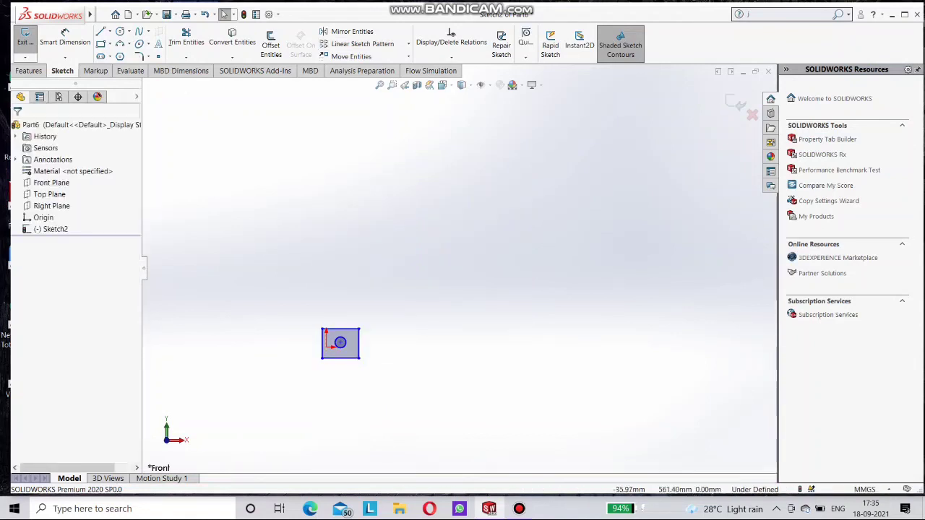
- Start a Linear Sketch Pattern of the rectangle and its inner circle with 150 mm spacing along the X-axis
click(363, 44)
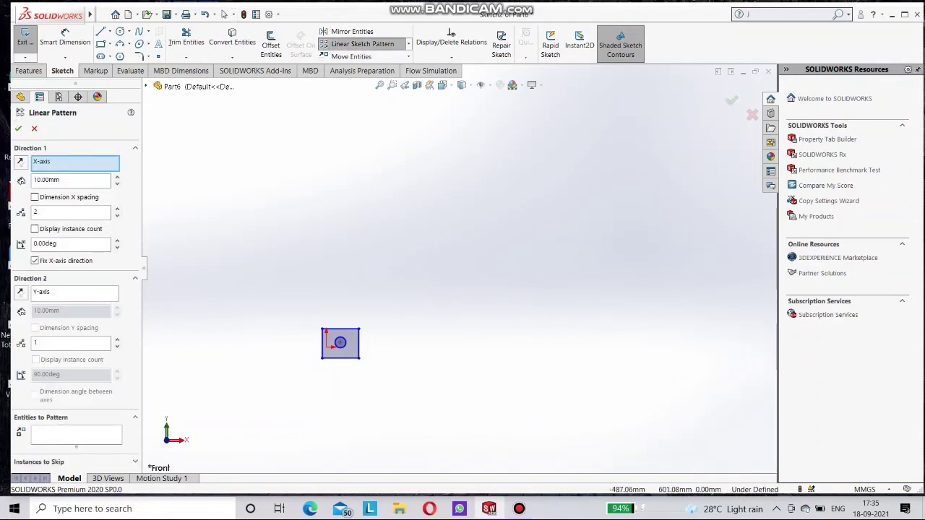
double_click(58, 180)
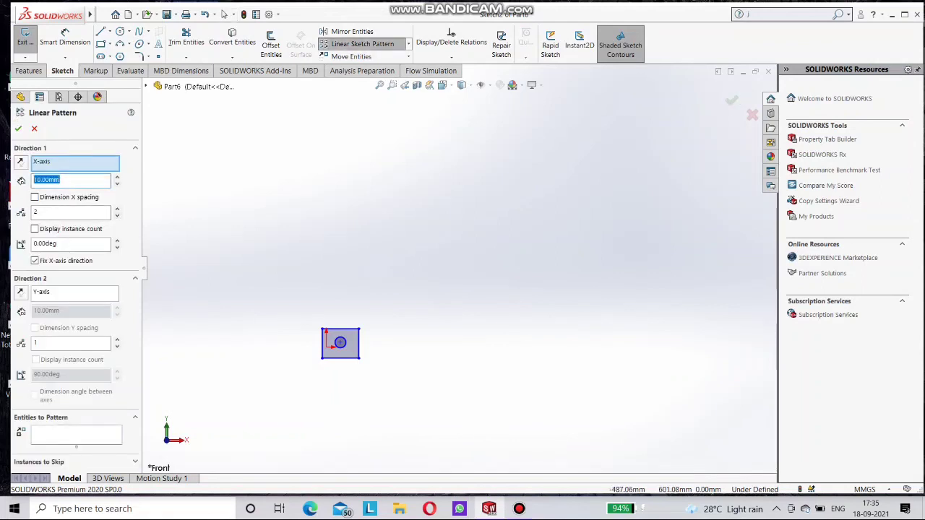
text(150)
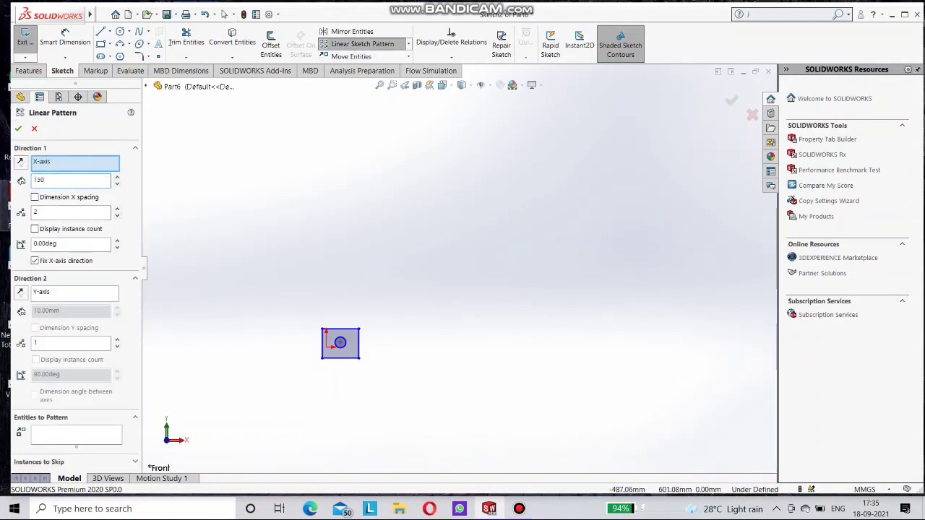
click(72, 292)
click(330, 338)
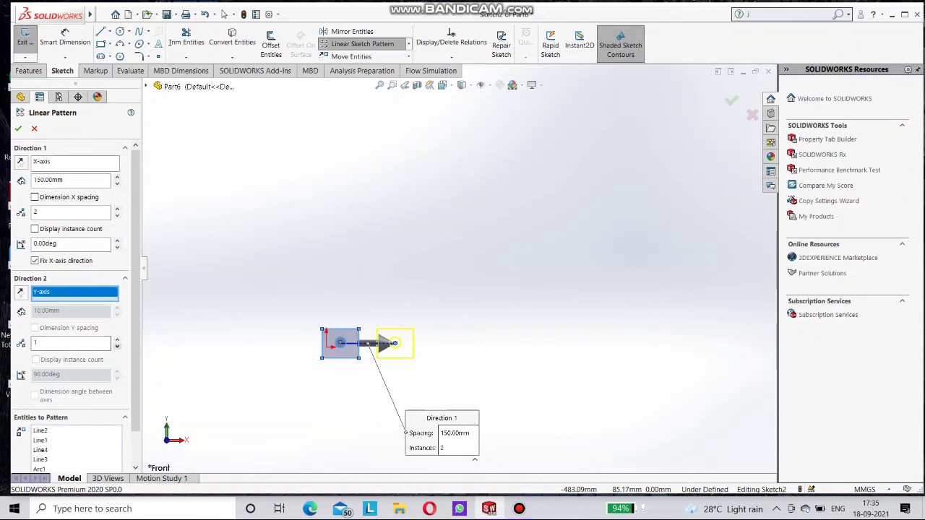
- Set the pattern's Y-axis direction to 5 instances at 100 mm spacing and the X-axis direction to 4 instances
click(117, 340)
click(117, 340)
click(117, 341)
drag(66, 311, 9, 314)
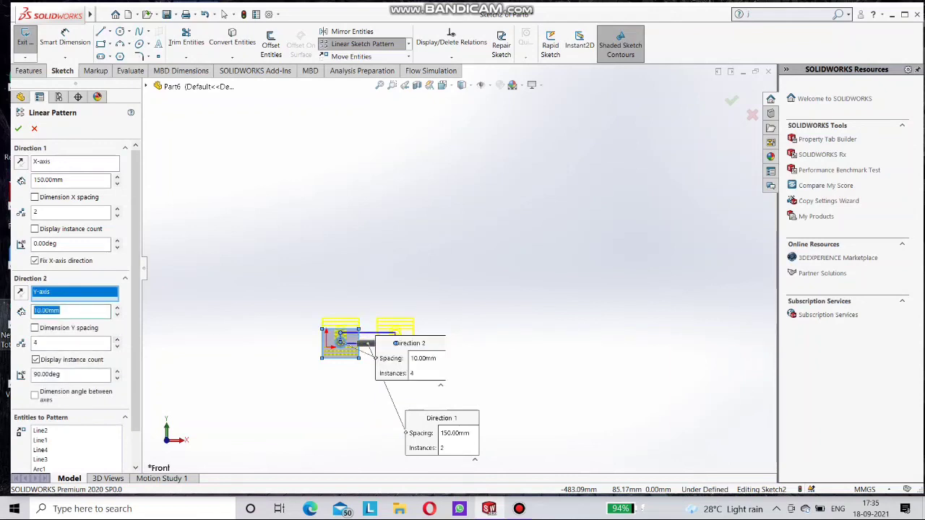
text(100)
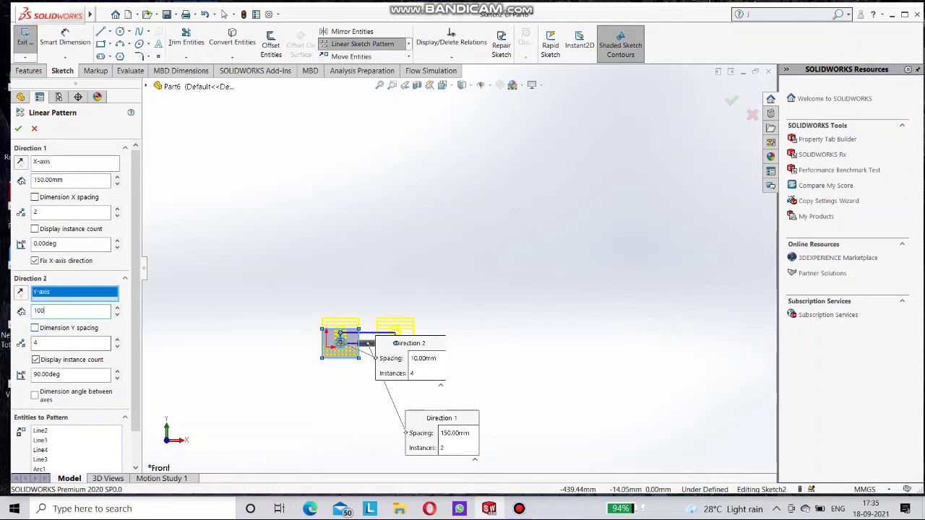
click(117, 341)
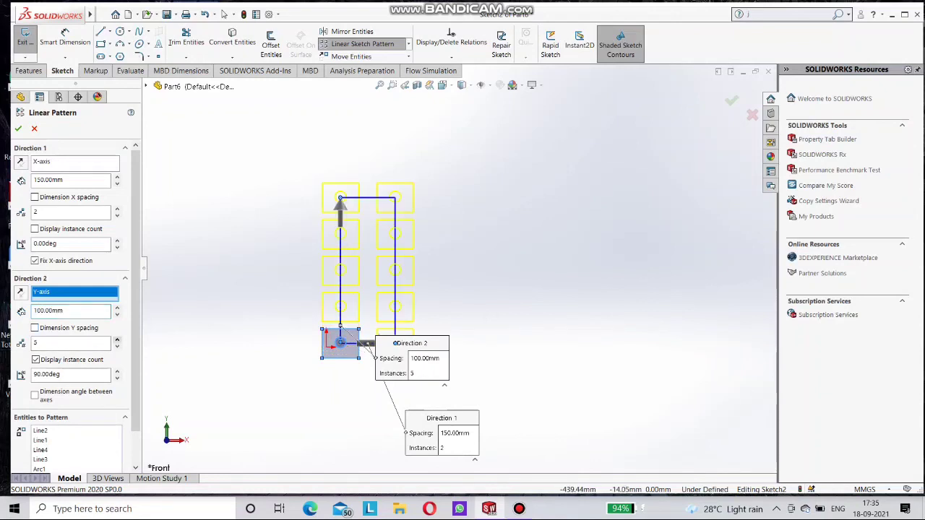
click(117, 208)
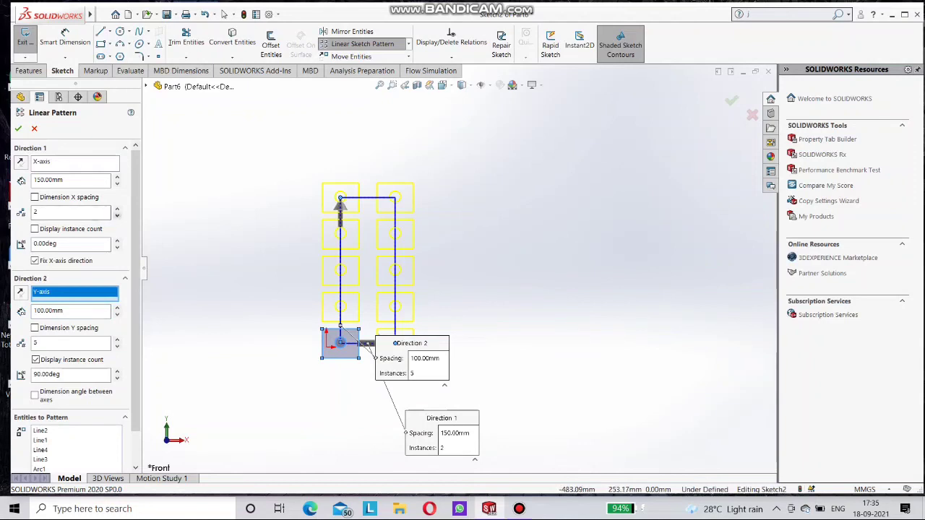
click(117, 208)
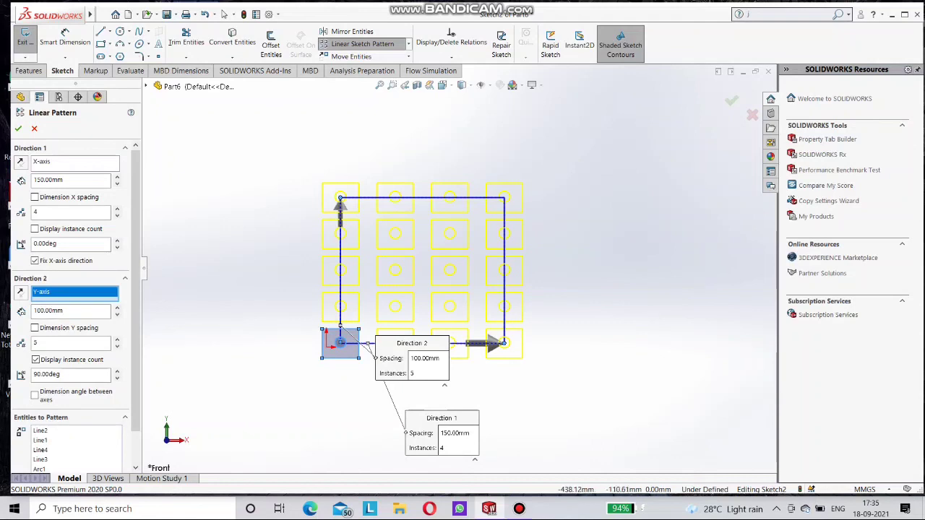
- Open the angle of the pattern's Y-axis direction for editing
drag(63, 375, 20, 375)
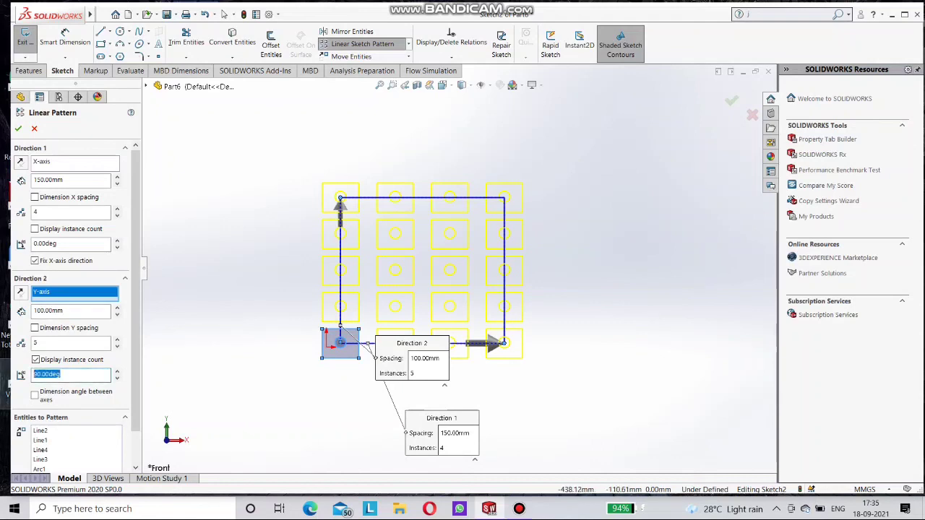